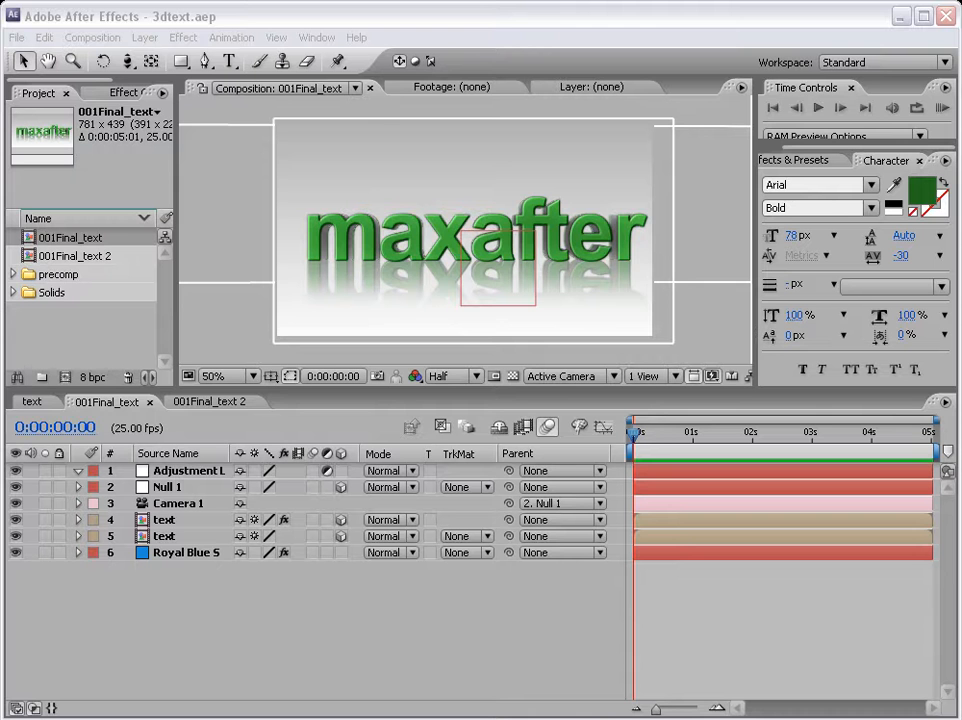
# Step: Preview the finished 3D text animation in the 001Final_text composition
pyautogui.press('KP_0')
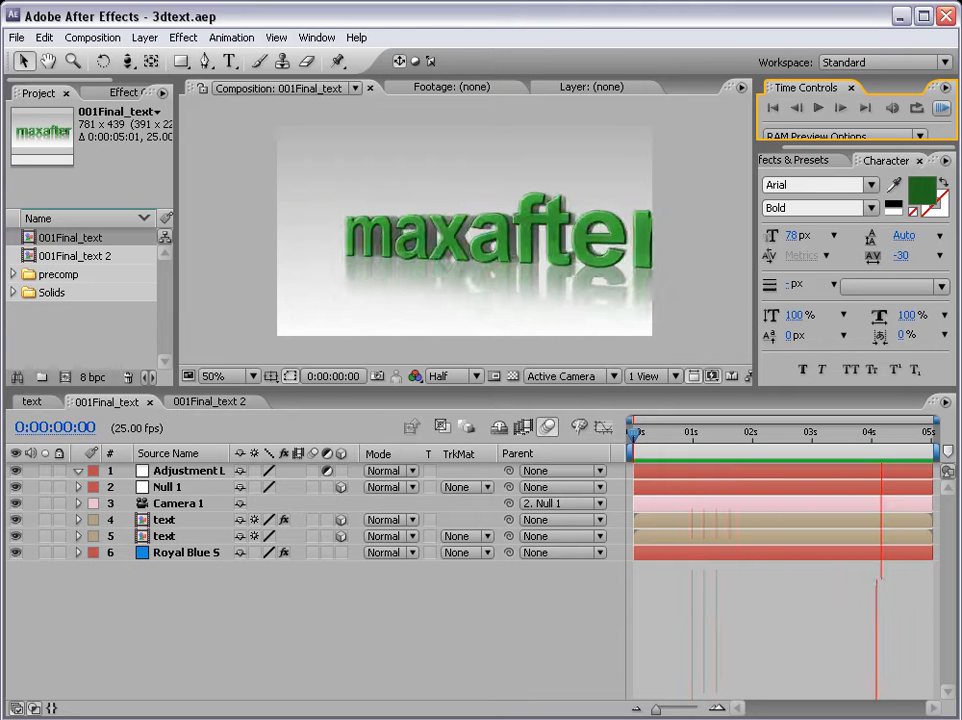
pyautogui.press('space')
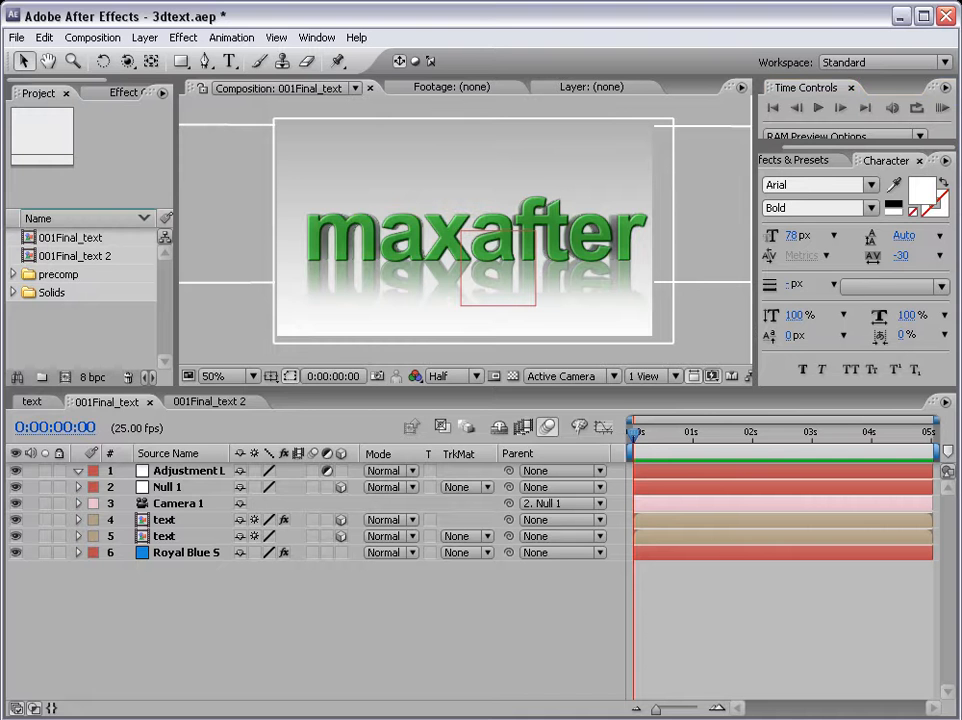
# Step: Create a new composition named Comp 1 at 781 x 439, 25 fps, with a duration of 0:00:10:03
pyautogui.click(88, 38)
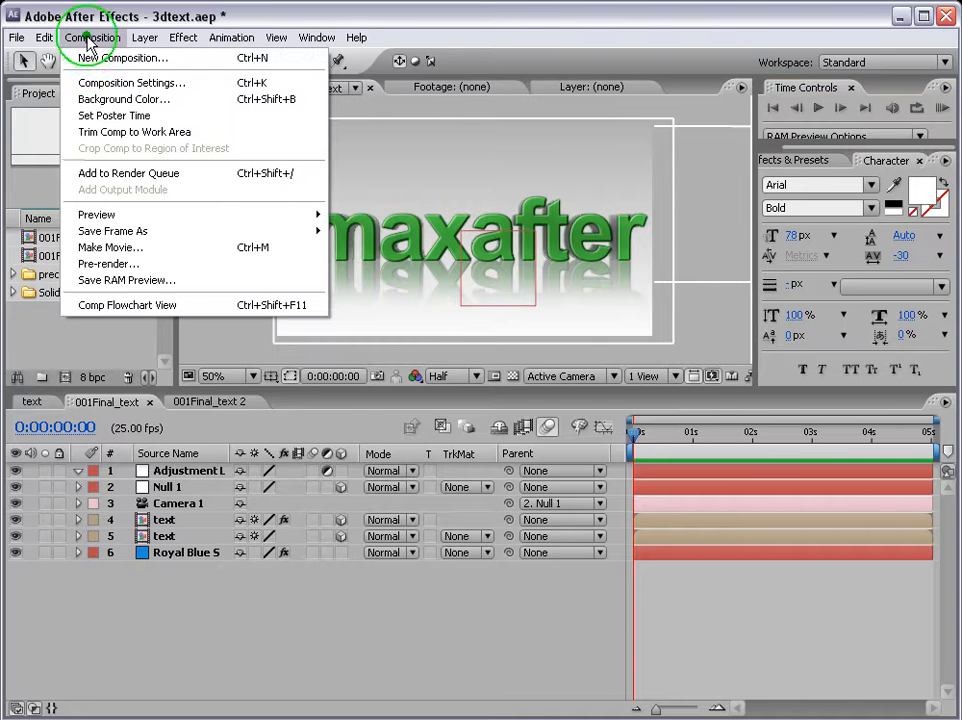
pyautogui.click(94, 58)
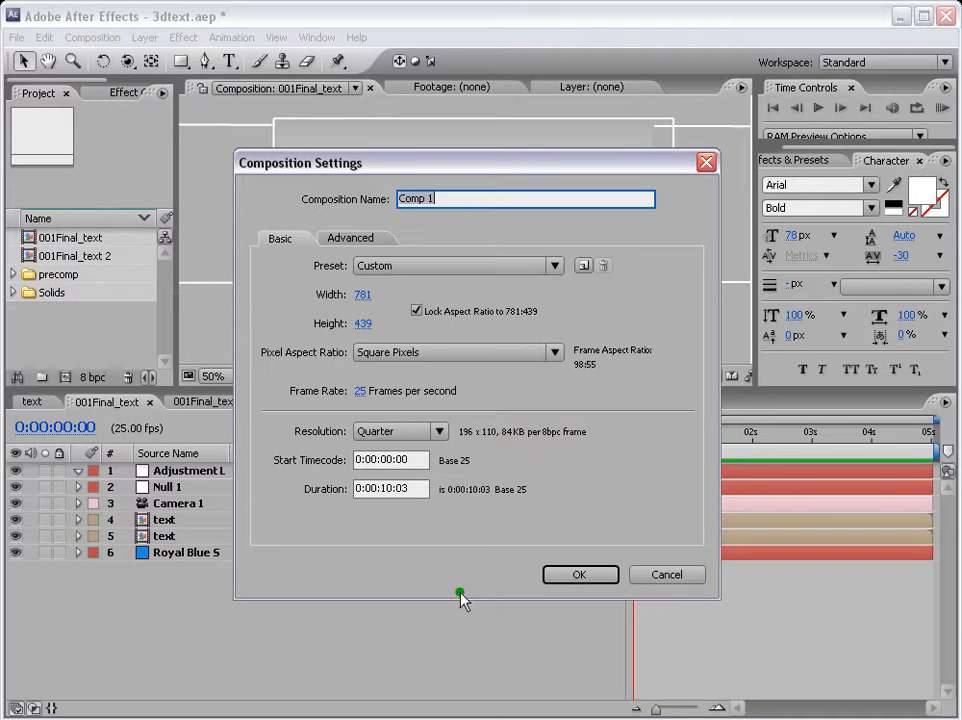
pyautogui.click(565, 575)
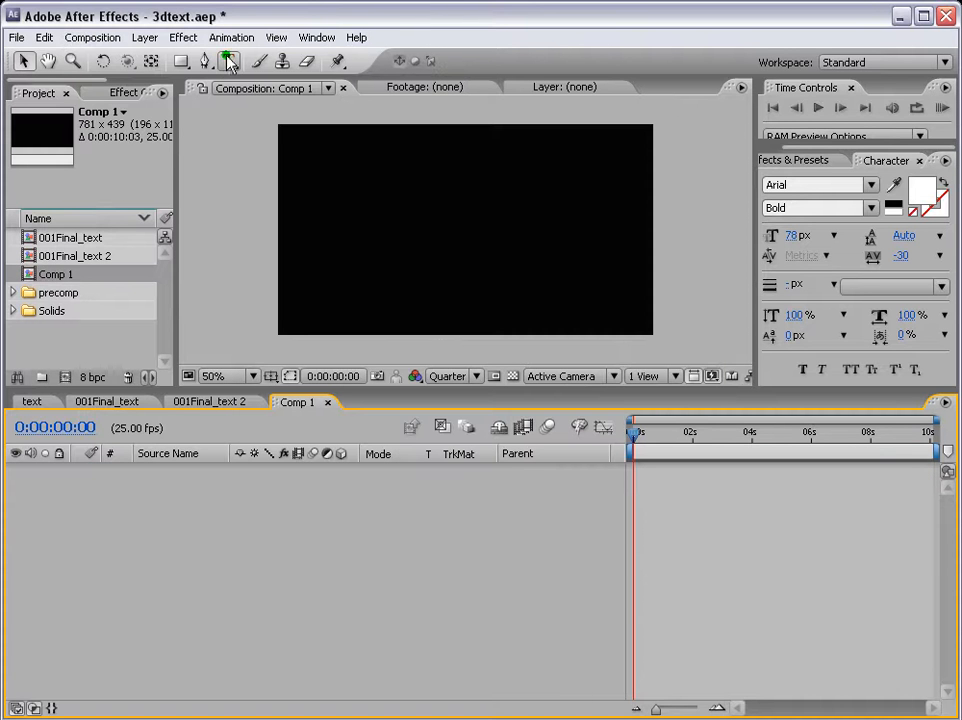
# Step: Add a text layer reading "maxafter" near the middle of the composition and return to the Selection tool
pyautogui.click(228, 61)
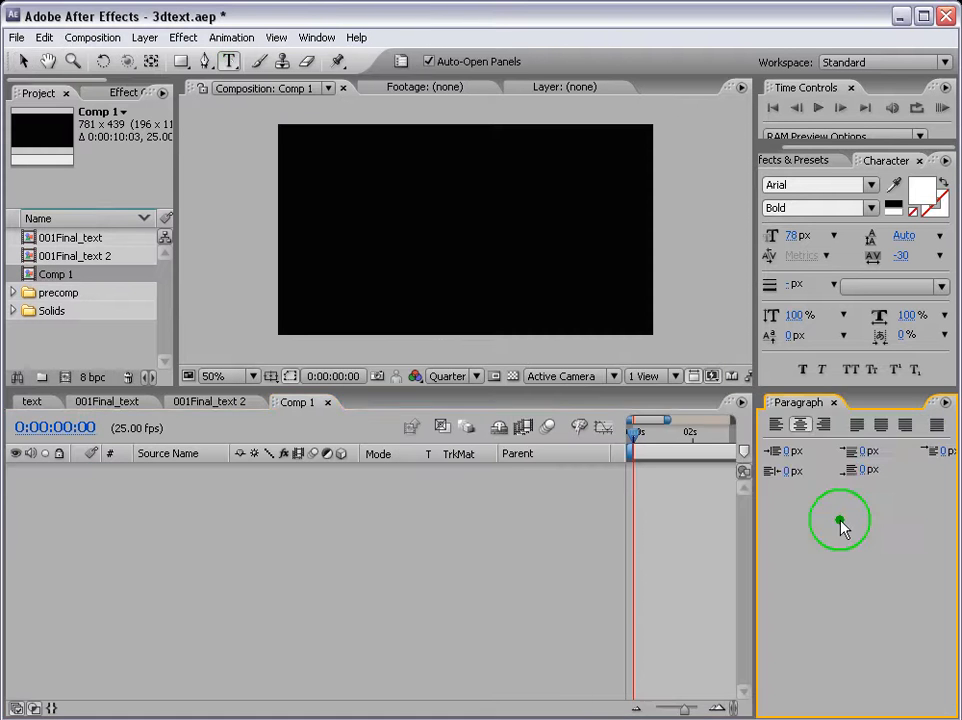
pyautogui.click(440, 228)
pyautogui.write('maxafter')
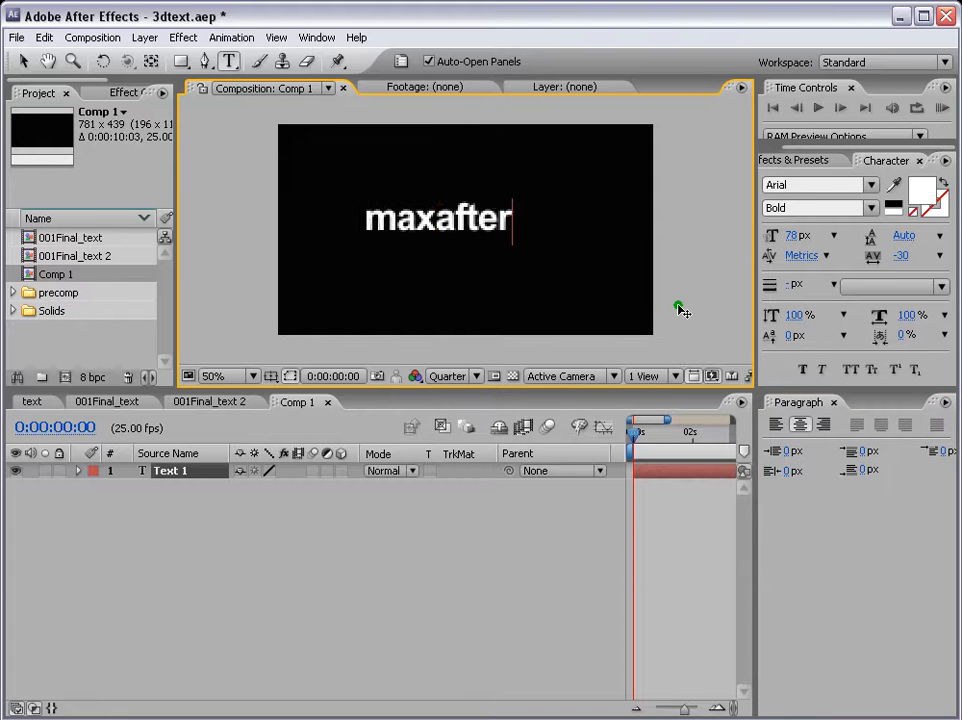
pyautogui.press('KP_Enter')
pyautogui.press('v')
# Step: Show the Title/Action Safe guides, center the maxafter text on them, and close the Paragraph settings
pyautogui.click(263, 380)
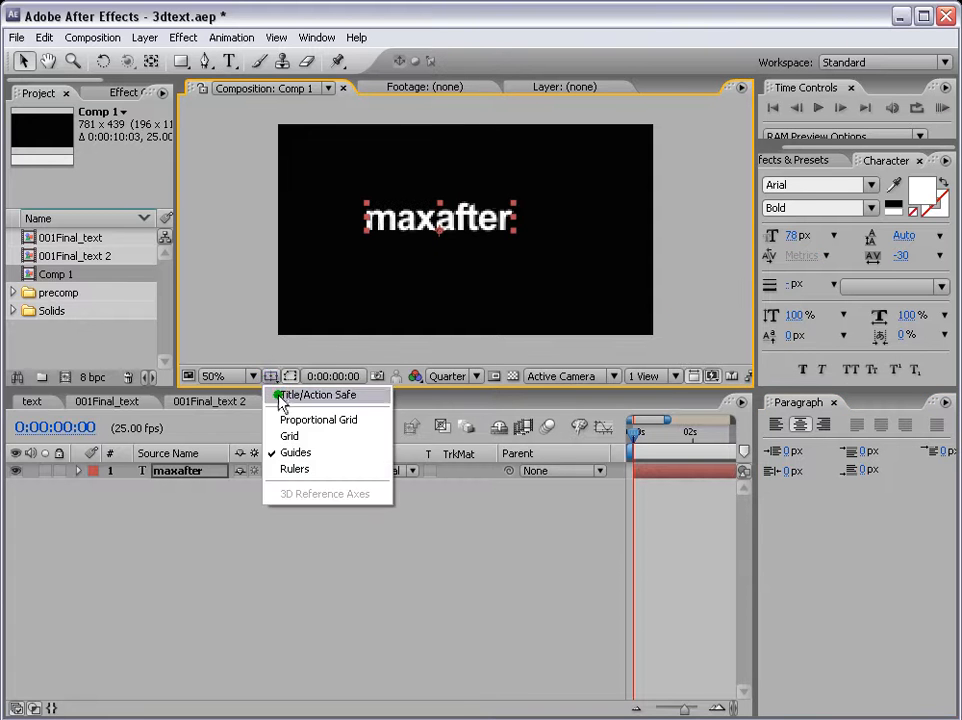
pyautogui.click(285, 394)
pyautogui.moveTo(485, 225); pyautogui.dragTo(509, 221)
pyautogui.click(834, 402)
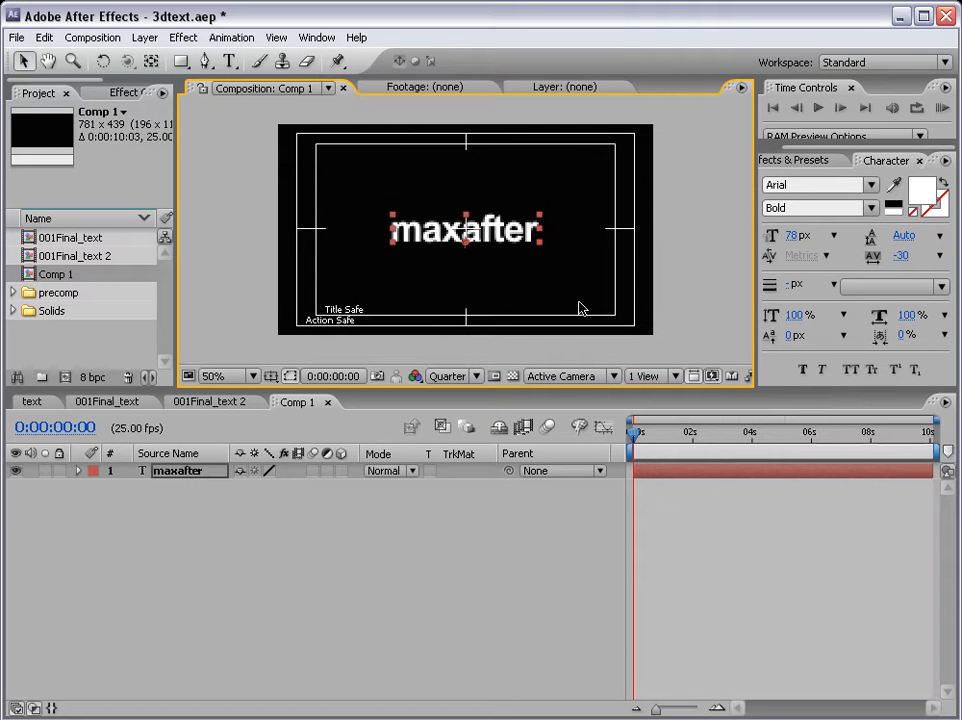
# Step: Set the composition preview resolution to Half and deselect the text layer
pyautogui.click(482, 381)
pyautogui.click(478, 411)
pyautogui.click(747, 600)
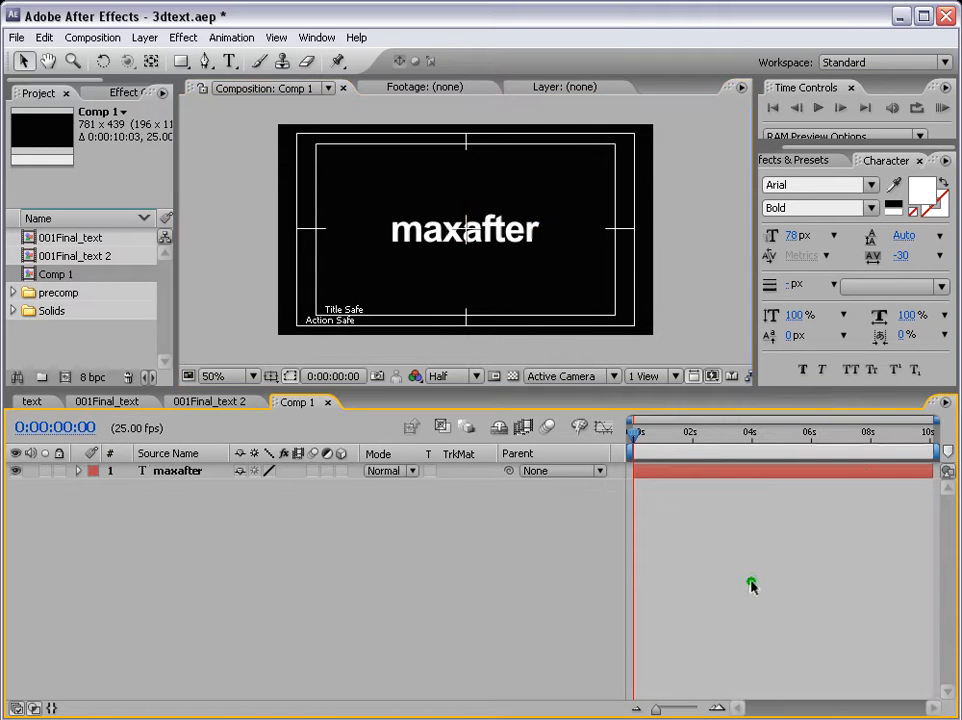
pyautogui.press('.')
pyautogui.press(',')
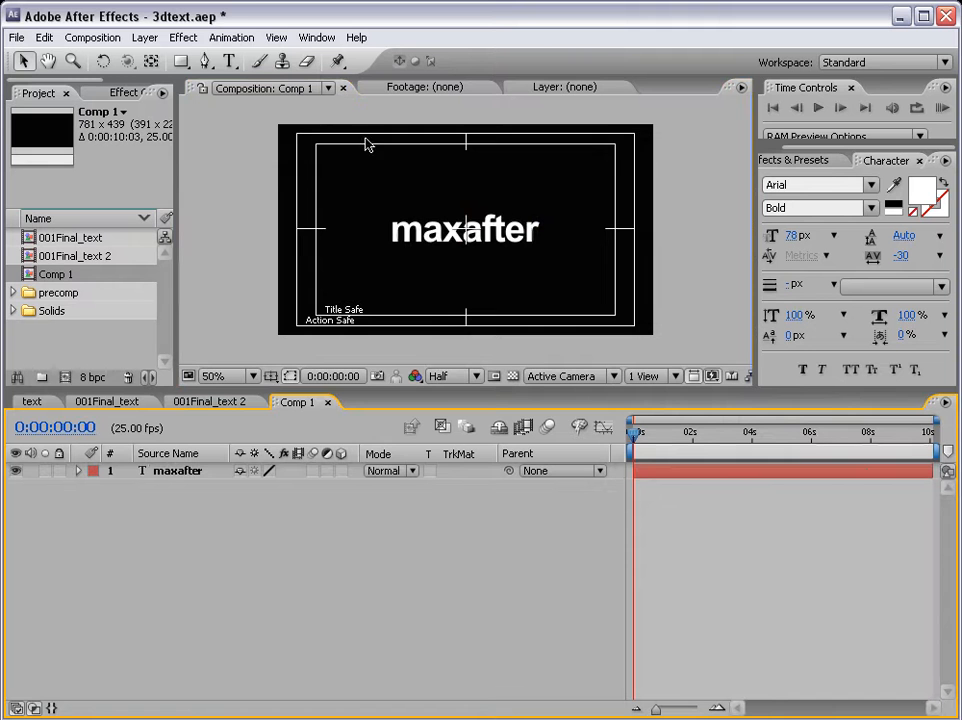
# Step: Make the maxafter text layer 3D and duplicate it five times, leaving all layers deselected
pyautogui.click(655, 470)
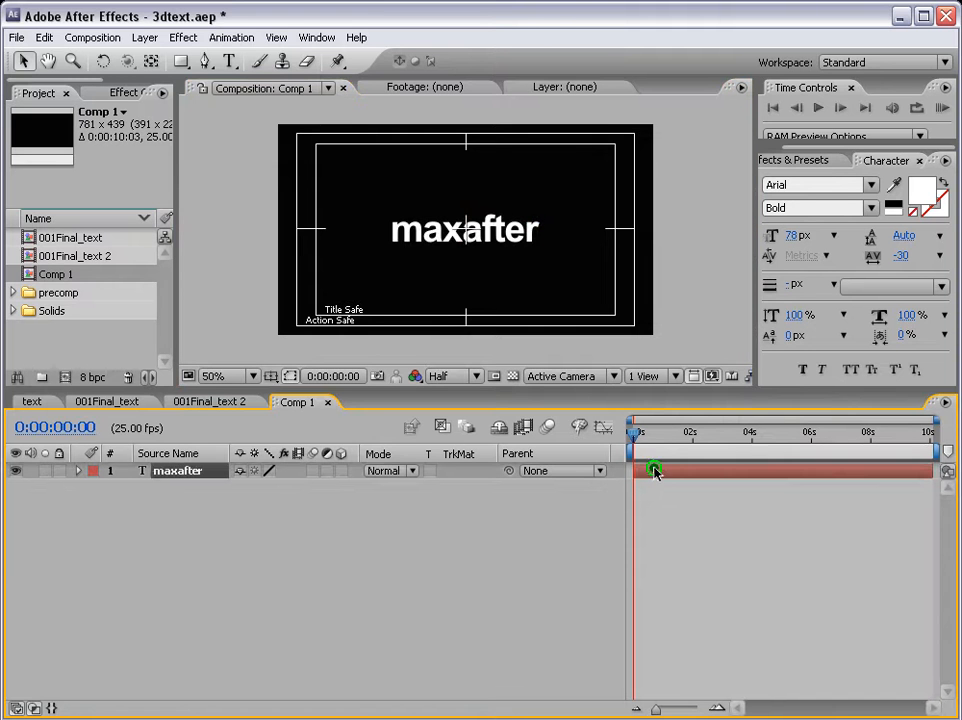
pyautogui.click(341, 471)
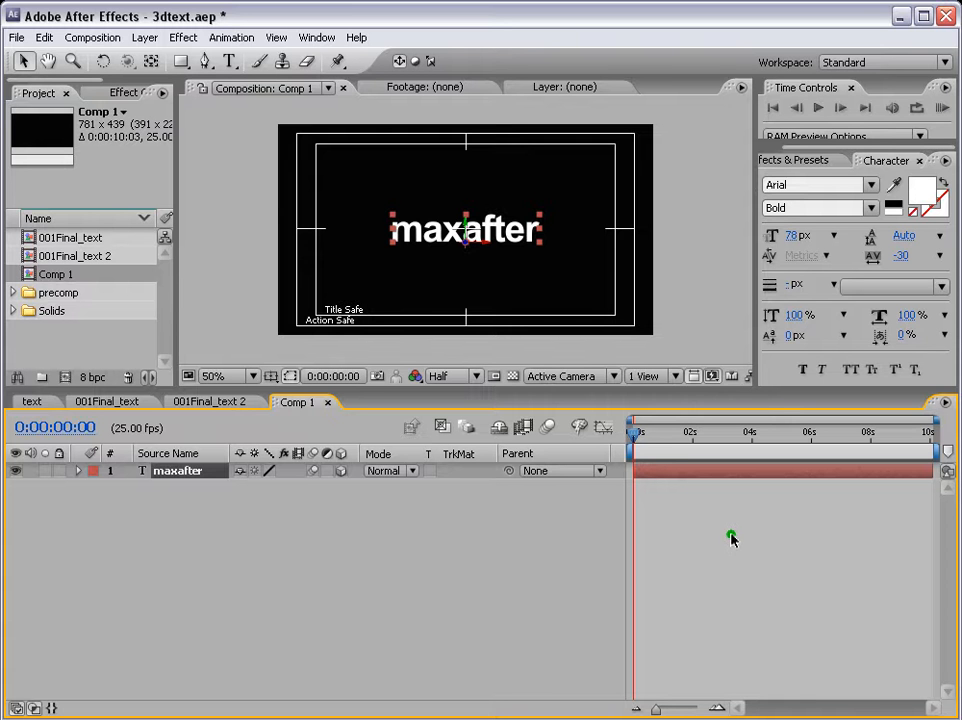
pyautogui.click(754, 589)
pyautogui.hotkey('ctrl', 'd')
pyautogui.hotkey('ctrl', 'd')
pyautogui.hotkey('ctrl', 'd')
pyautogui.hotkey('ctrl', 'd')
pyautogui.hotkey('ctrl', 'd')
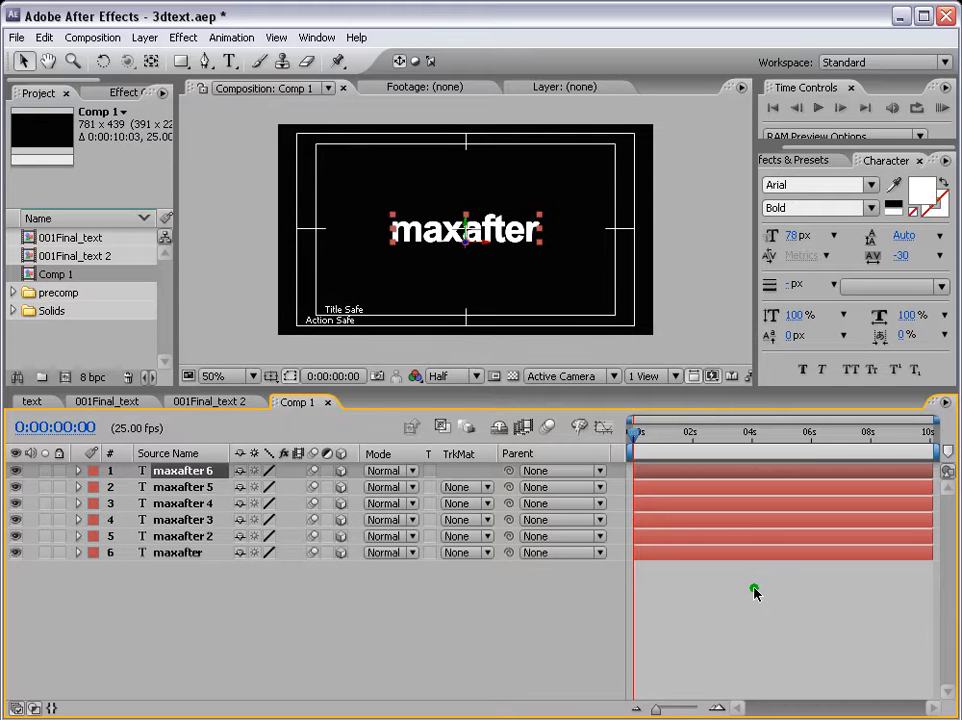
pyautogui.click(812, 644)
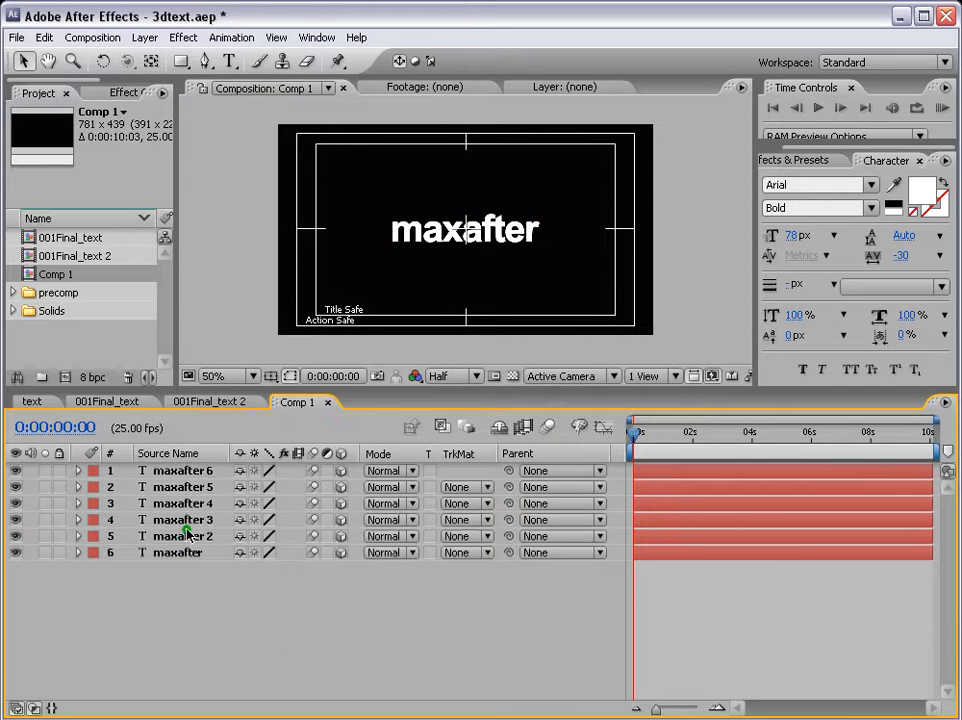
# Step: Switch the composition view to Top and select the duplicate layers maxafter 2 through maxafter 6
pyautogui.click(468, 240)
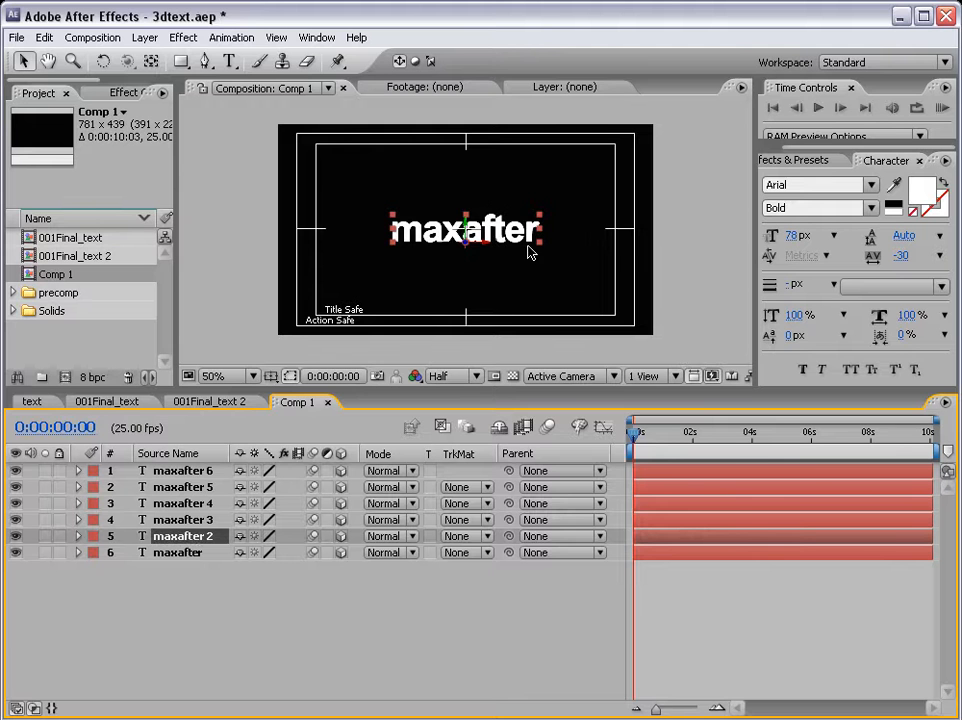
pyautogui.click(613, 376)
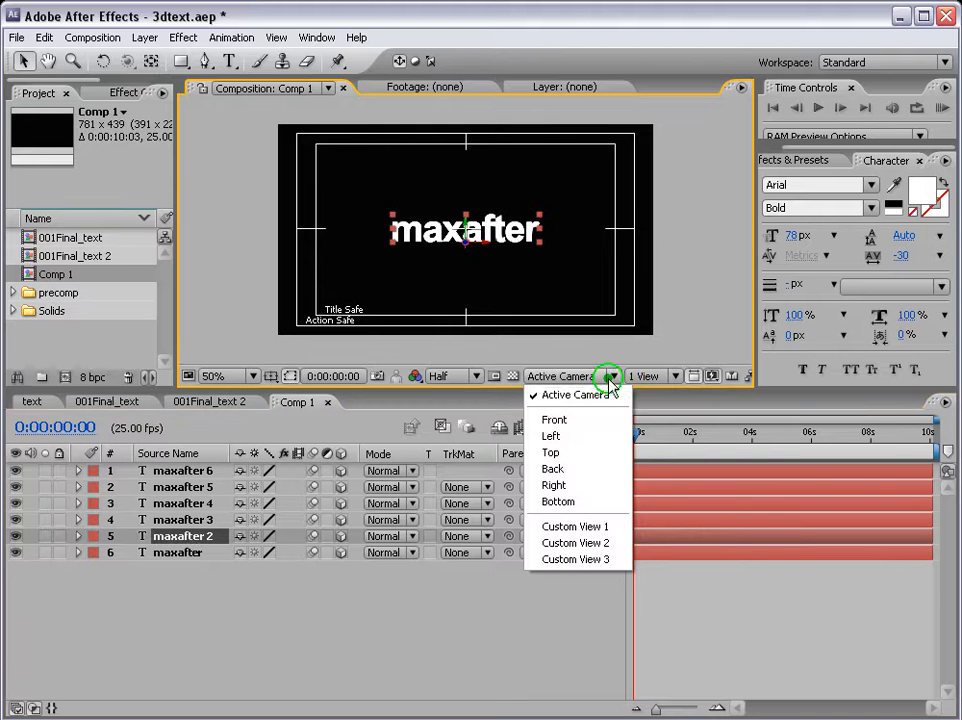
pyautogui.click(566, 456)
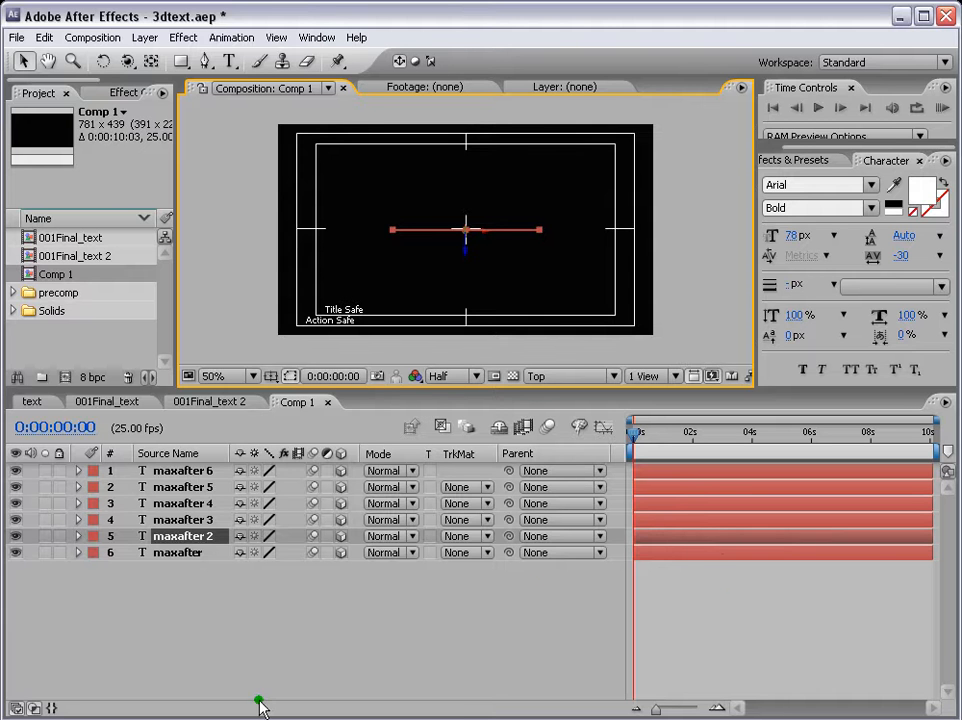
pyautogui.click(187, 552)
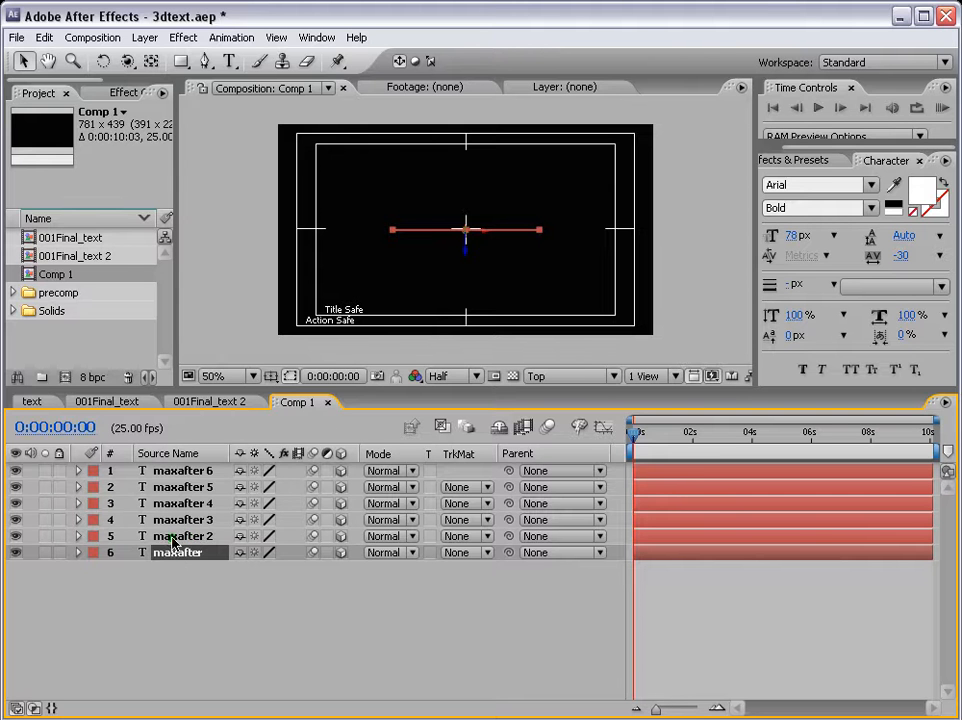
pyautogui.click(170, 538)
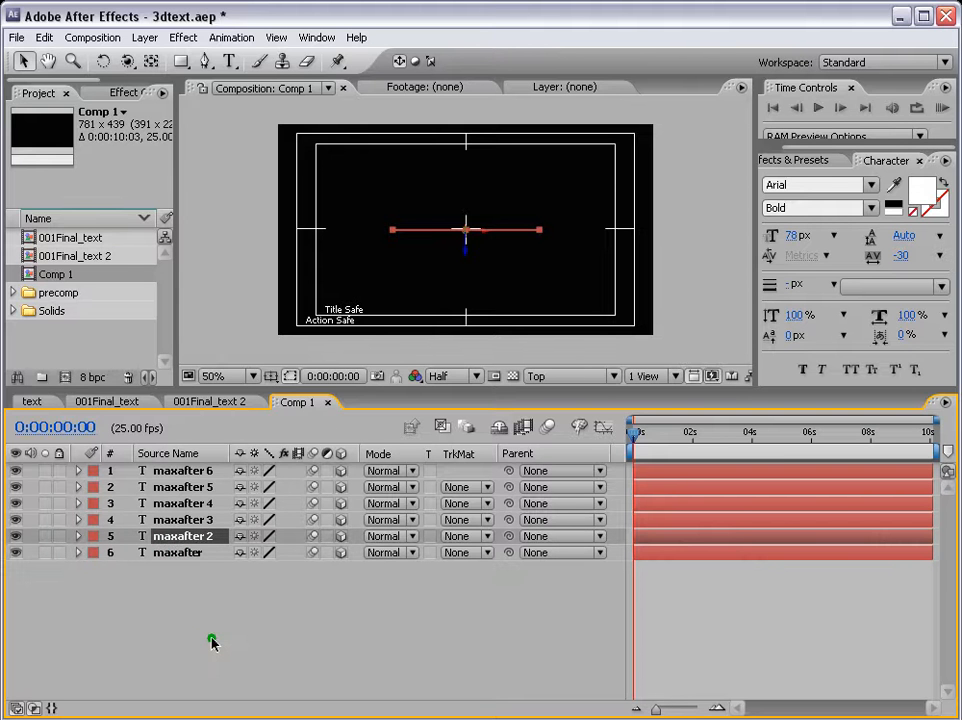
pyautogui.keyDown('shift'); pyautogui.click(160, 470); pyautogui.keyUp('shift')
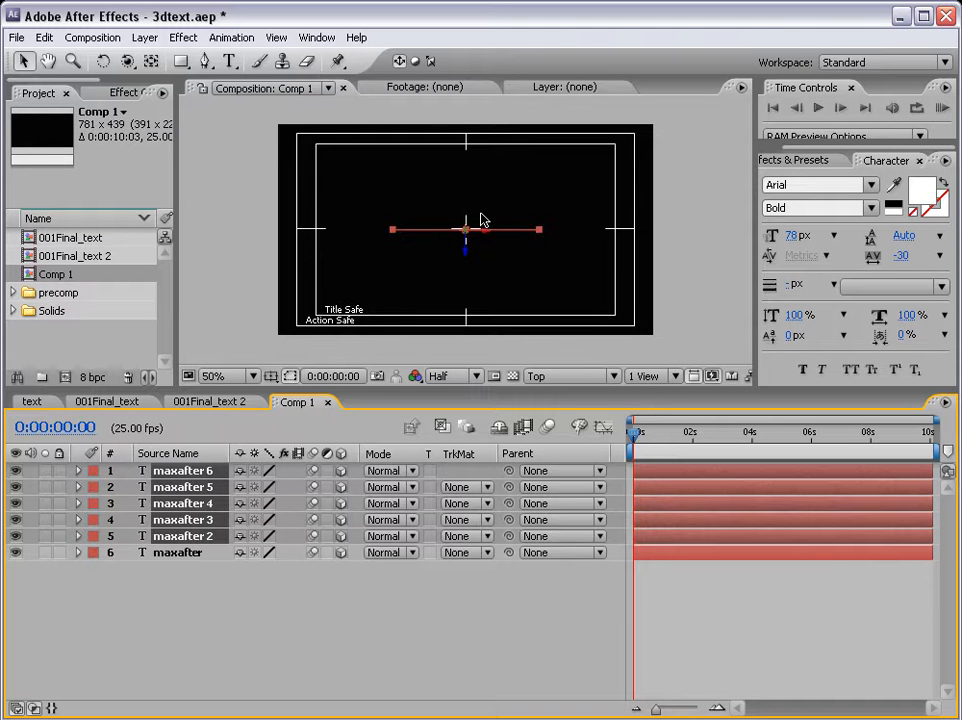
# Step: Try moving the selected duplicates back along the Z axis in the Top view and undo the move
pyautogui.scroll(2, 480, 220)
pyautogui.scroll(-2, 494, 290)
pyautogui.scroll(2, 494, 290)
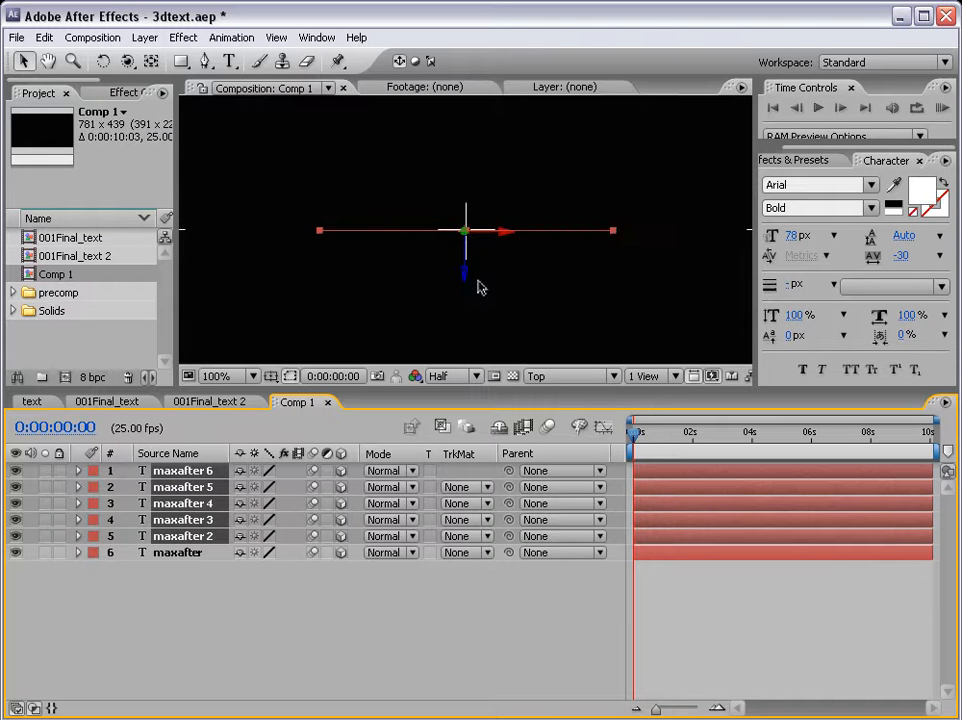
pyautogui.moveTo(472, 279); pyautogui.dragTo(477, 264)
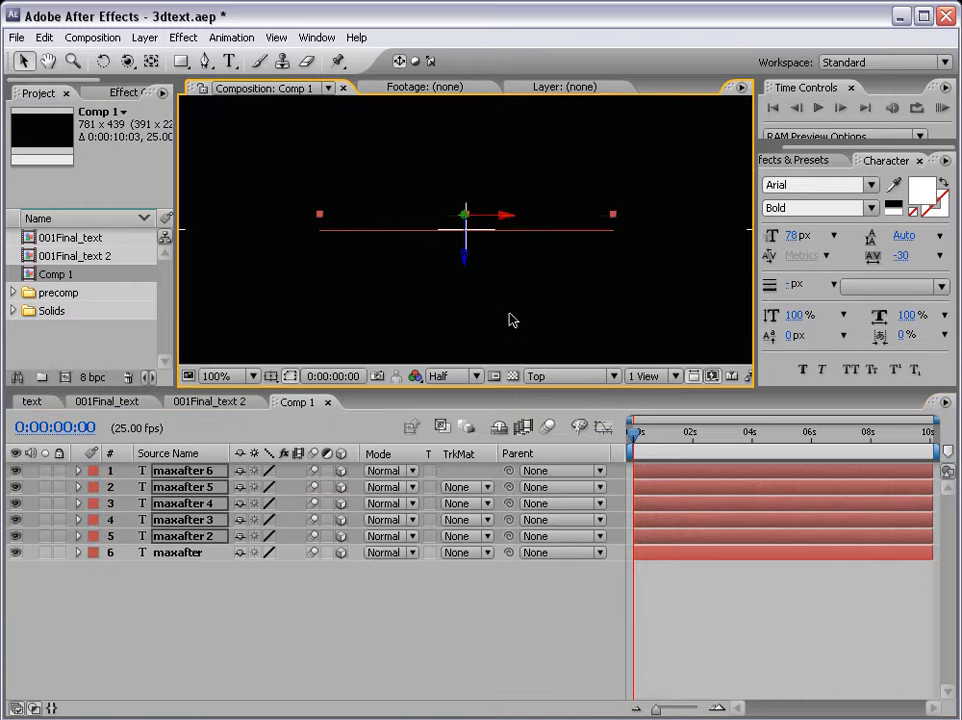
pyautogui.hotkey('ctrl', 'z')
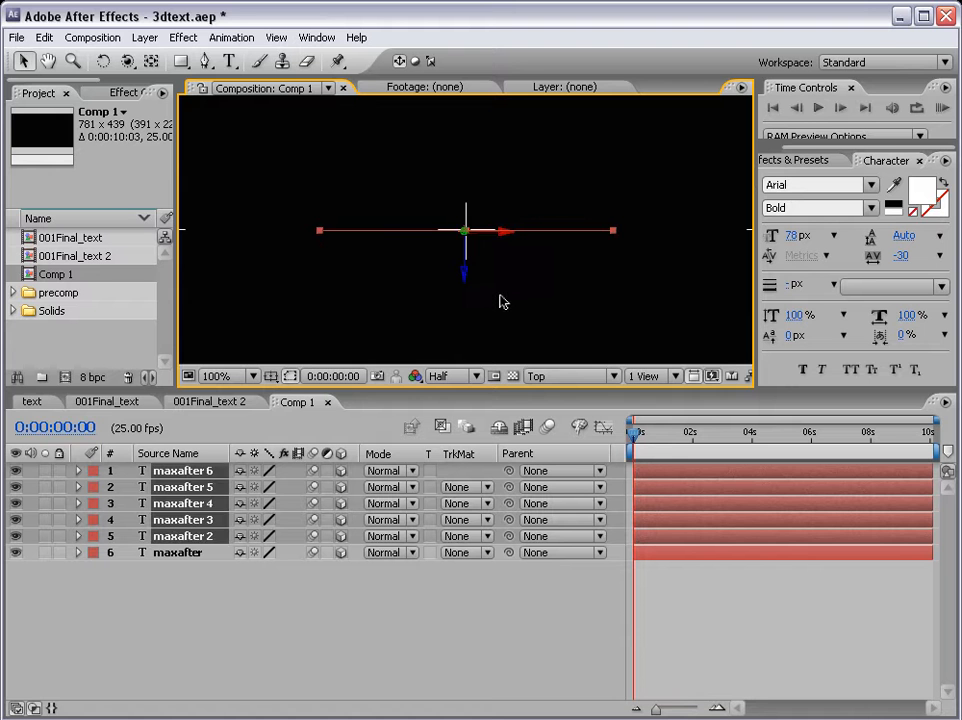
# Step: Try nudging the selected duplicate layers back and forth in small increments along the Z axis
pyautogui.press('Up')
pyautogui.press('Up')
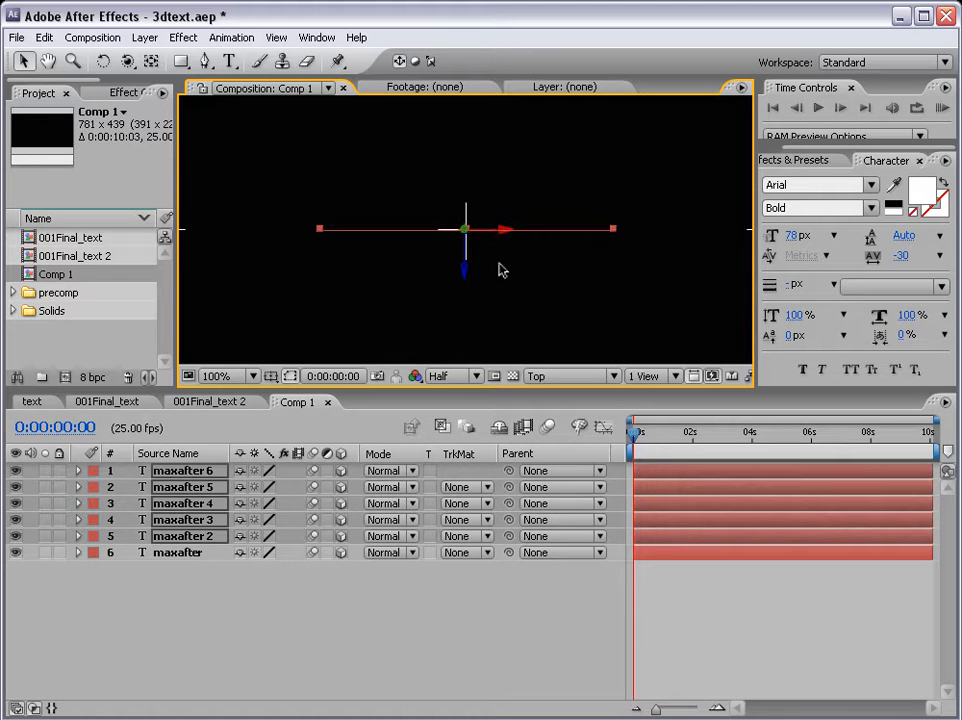
pyautogui.press('.')
pyautogui.press('.')
pyautogui.press('.')
pyautogui.press('.')
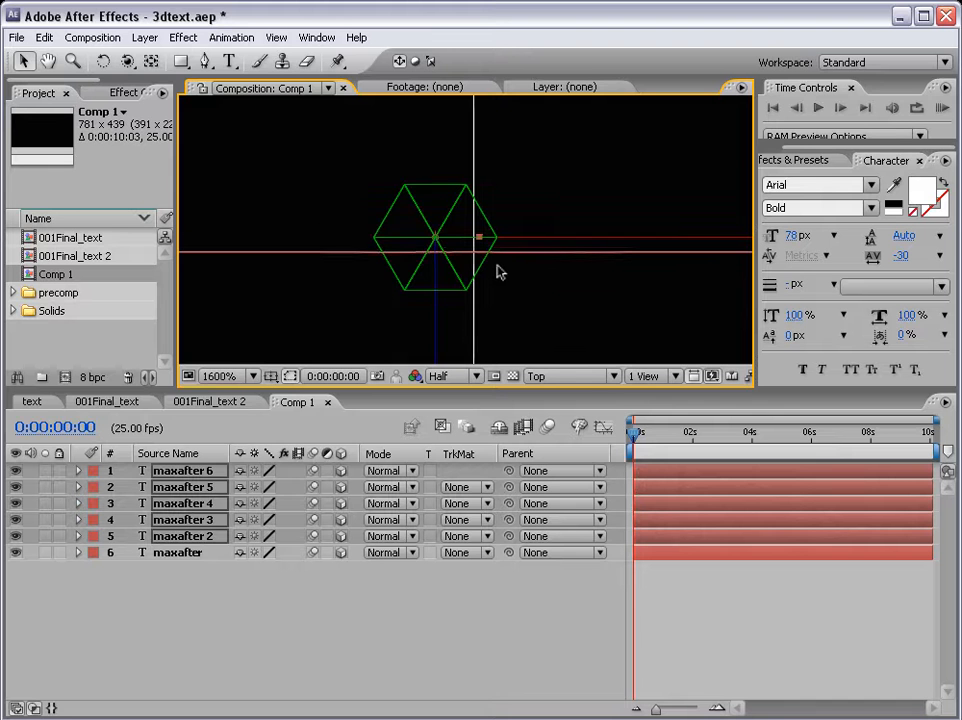
pyautogui.press('Down')
pyautogui.press('Down')
pyautogui.press('Down')
pyautogui.press('Up')
pyautogui.press('Up')
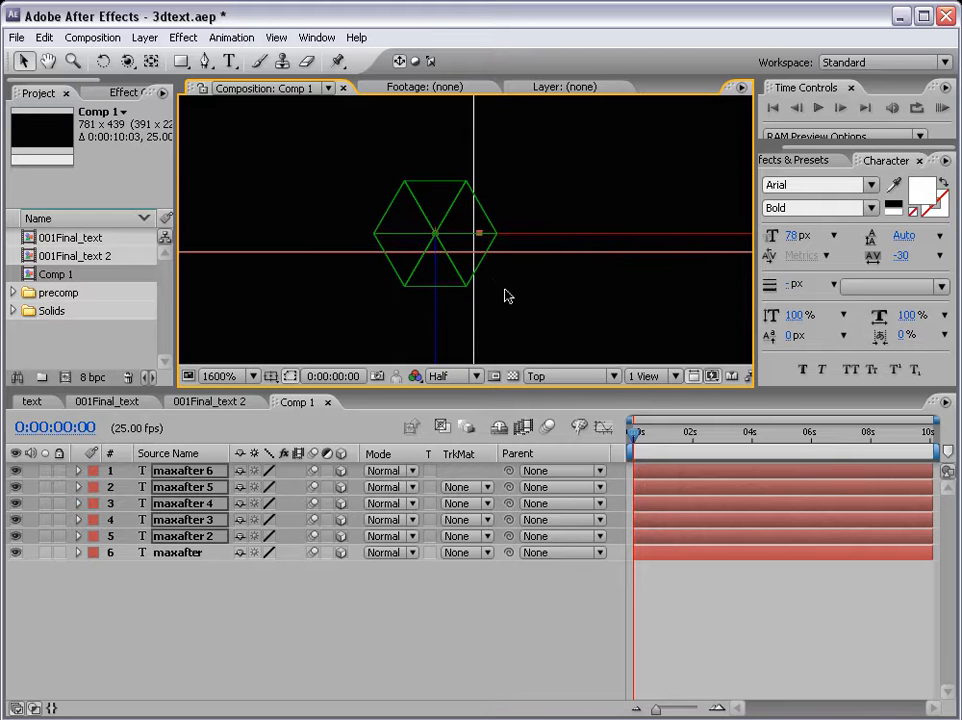
pyautogui.press('Down')
pyautogui.press('Down')
pyautogui.press('Down')
pyautogui.press('Down')
pyautogui.press('Down')
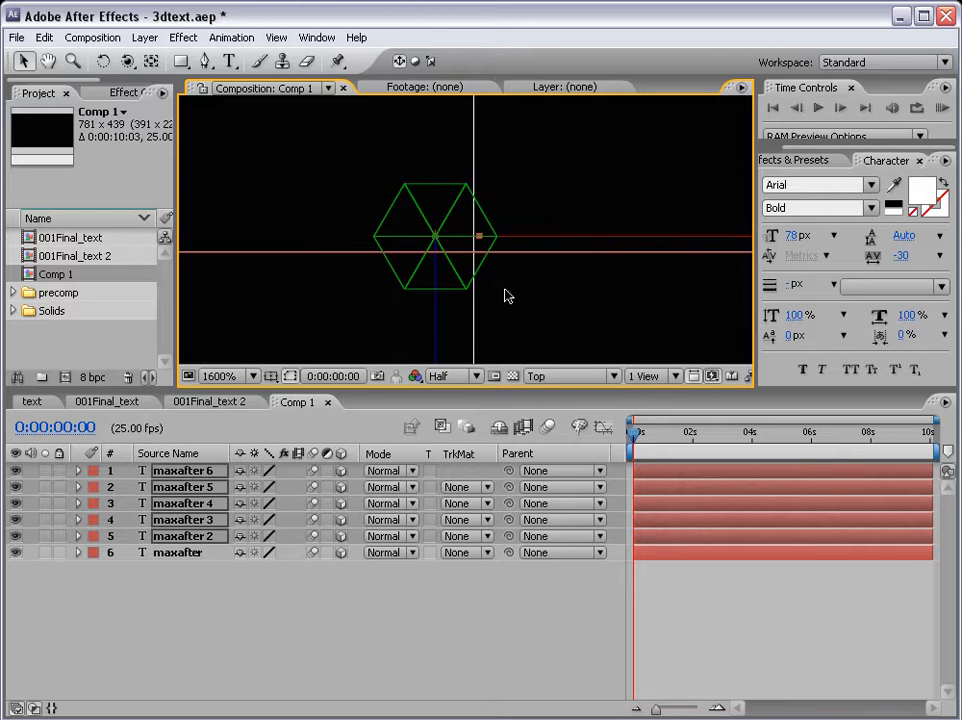
# Step: Reveal the Position property of the text layers and set the Z position of maxafter 2 through maxafter 6 to 1
pyautogui.press(',')
pyautogui.press('p')
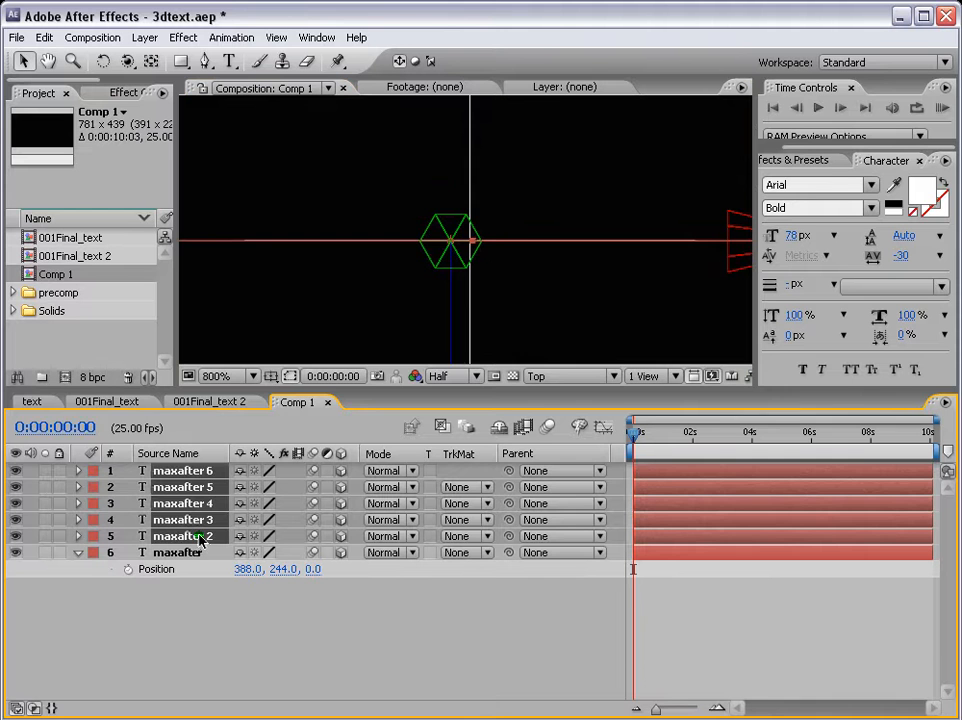
pyautogui.press('p')
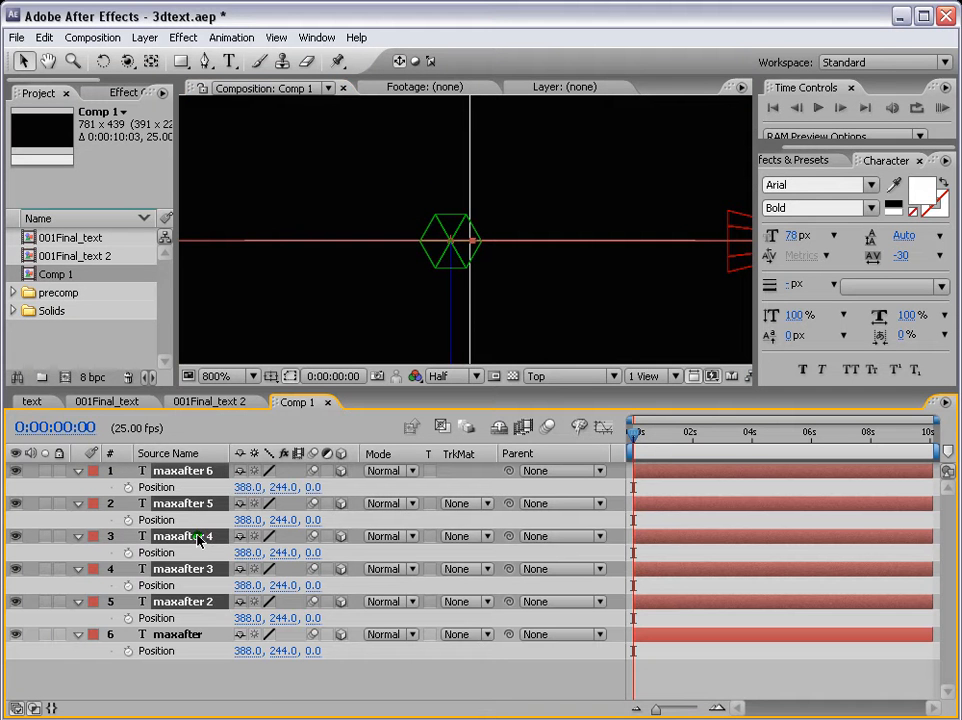
pyautogui.click(305, 618)
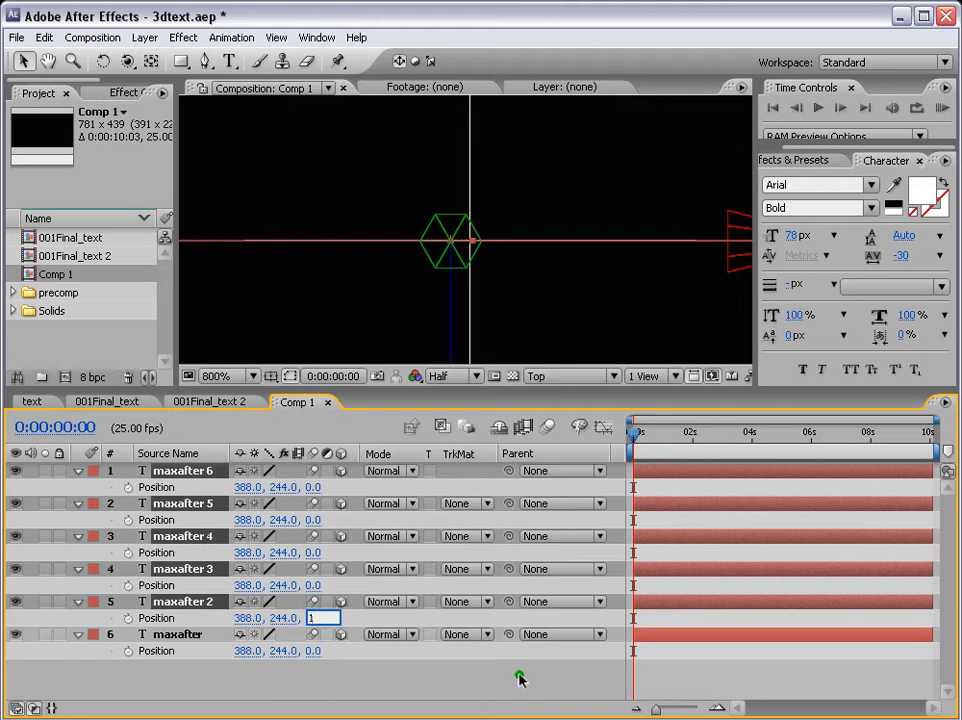
pyautogui.press('Return')
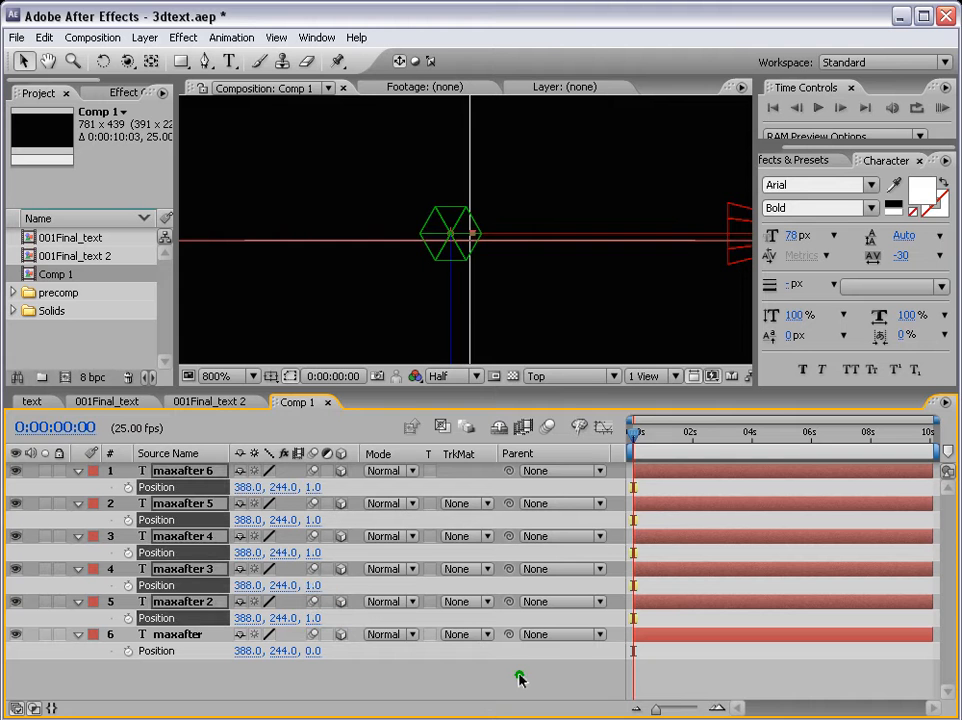
# Step: Remove maxafter 2 from the selection and set the Z position of maxafter 3 through maxafter 6 to 2
pyautogui.keyDown('ctrl'); pyautogui.click(176, 607); pyautogui.keyUp('ctrl')
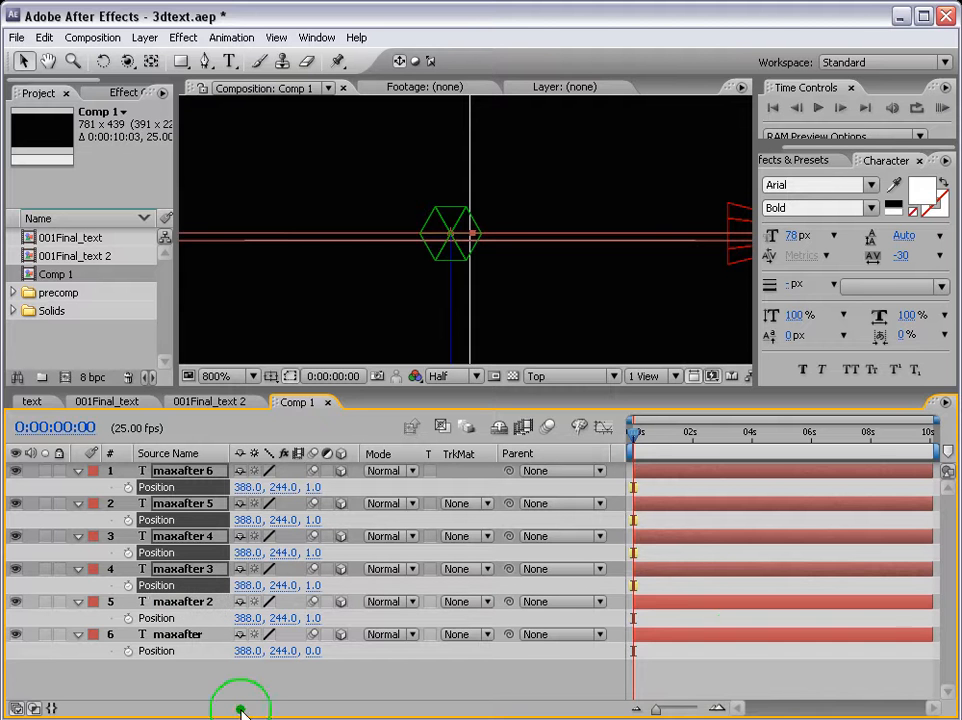
pyautogui.click(313, 585)
pyautogui.write('2')
pyautogui.press('Return')
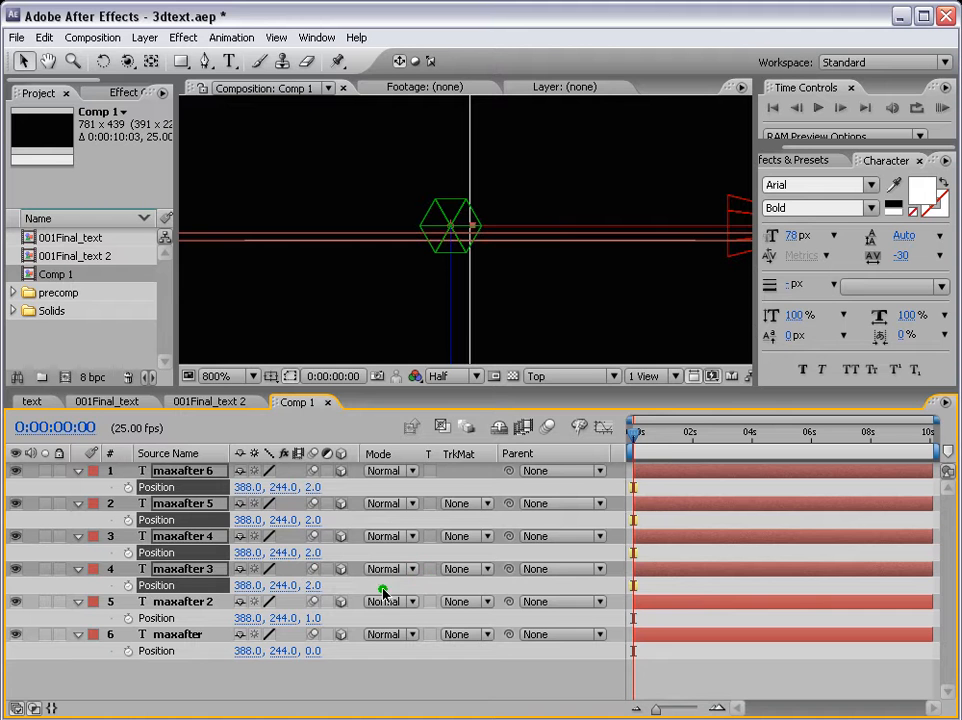
# Step: Remove maxafter 3 from the selection and set the Z position of maxafter 4 through maxafter 6 to 3
pyautogui.keyDown('ctrl'); pyautogui.click(190, 569); pyautogui.keyUp('ctrl')
pyautogui.click(313, 552)
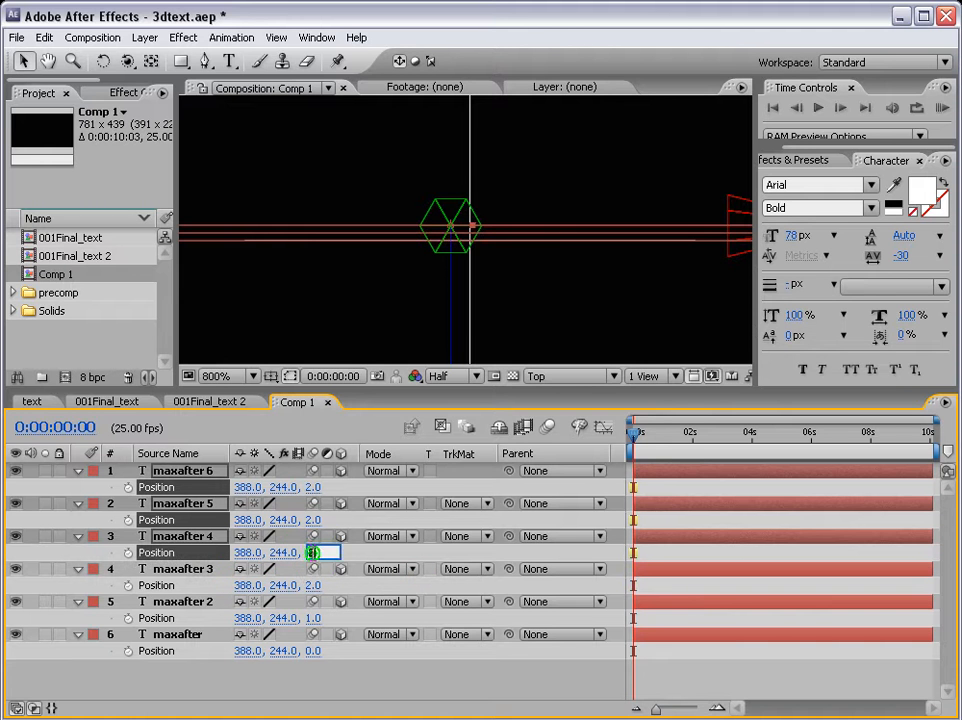
pyautogui.write('3')
pyautogui.press('Return')
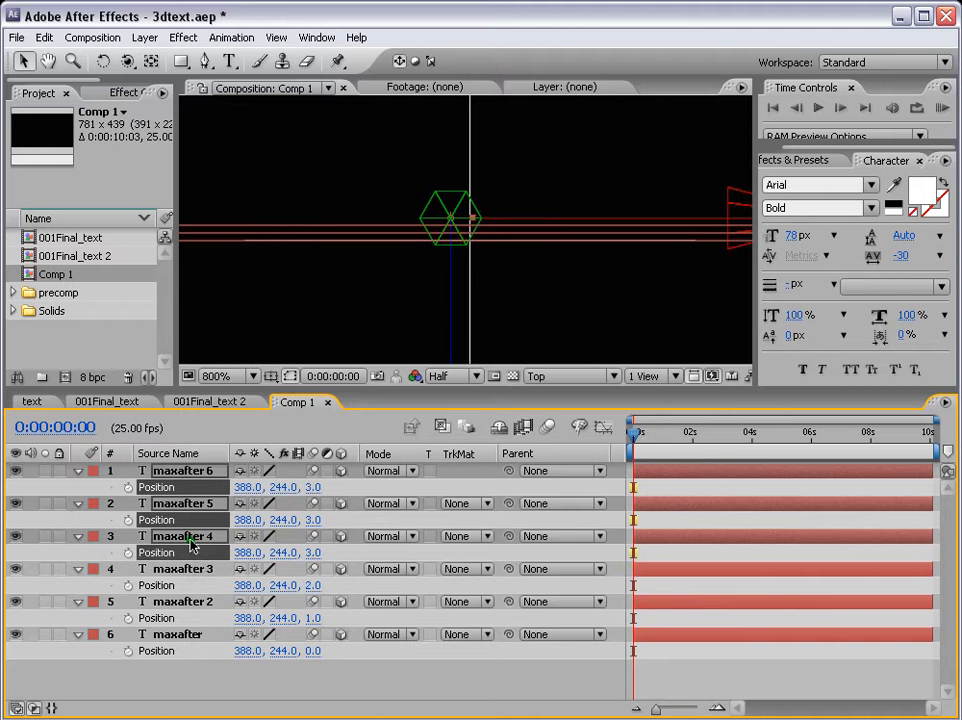
# Step: Remove maxafter 4 from the selection and set the Z position of maxafter 5 and maxafter 6 to 4
pyautogui.keyDown('ctrl'); pyautogui.click(190, 541); pyautogui.keyUp('ctrl')
pyautogui.click(313, 520)
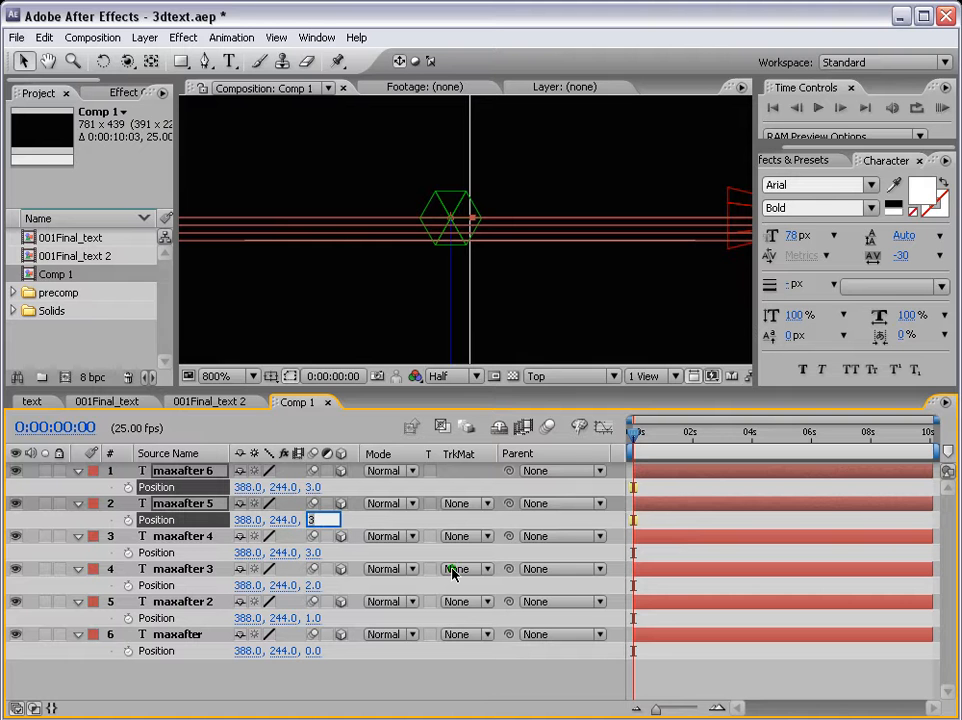
pyautogui.write('4')
pyautogui.press('Return')
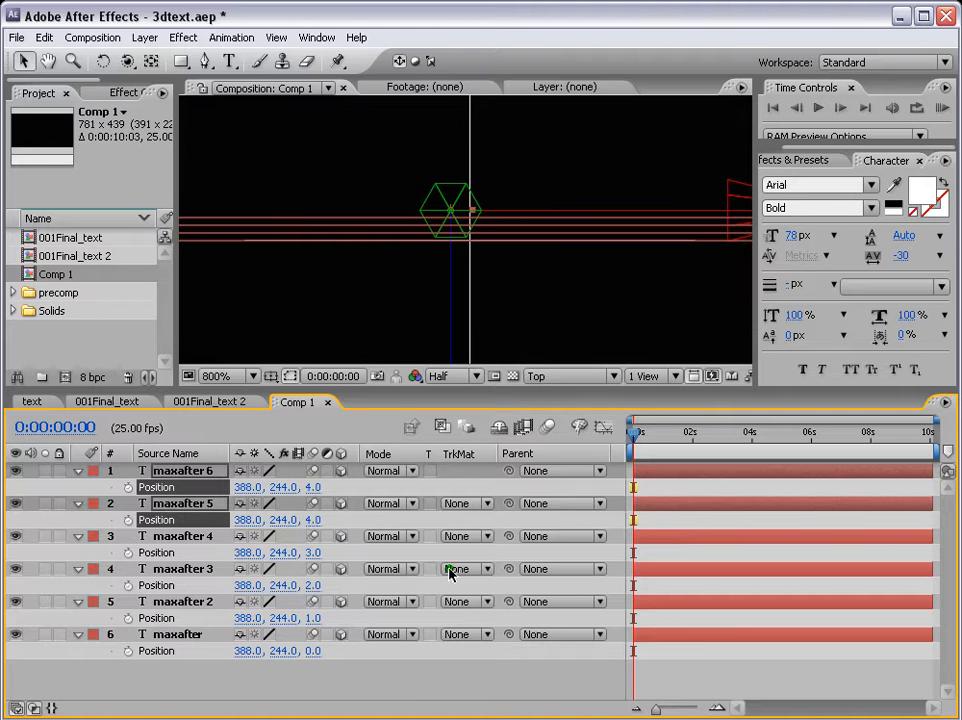
# Step: Leave only maxafter 6 selected, set its Z position to 5, and inspect the layer spacing in the Top view
pyautogui.keyDown('ctrl'); pyautogui.click(188, 508); pyautogui.keyUp('ctrl')
pyautogui.click(313, 487)
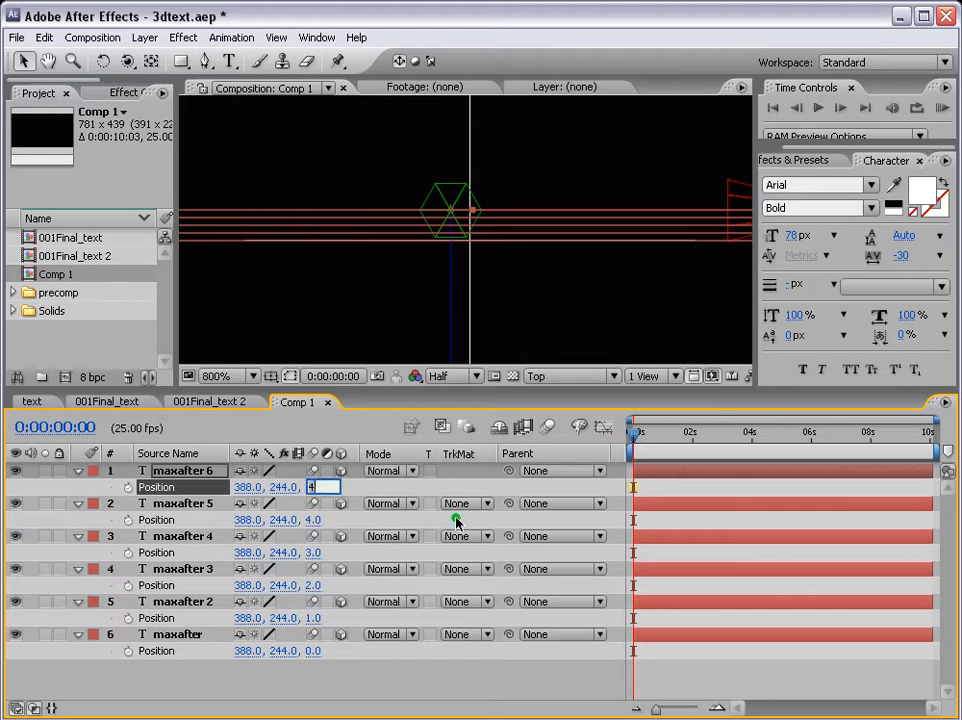
pyautogui.write('5')
pyautogui.press('Return')
pyautogui.scroll(-3, 541, 305)
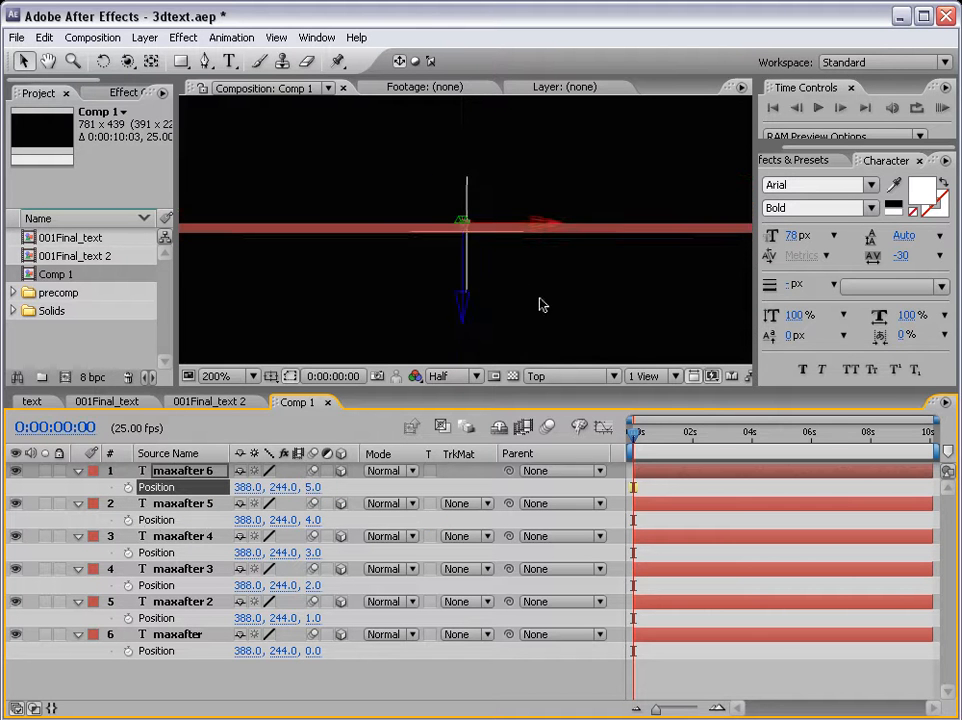
pyautogui.scroll(3, 541, 305)
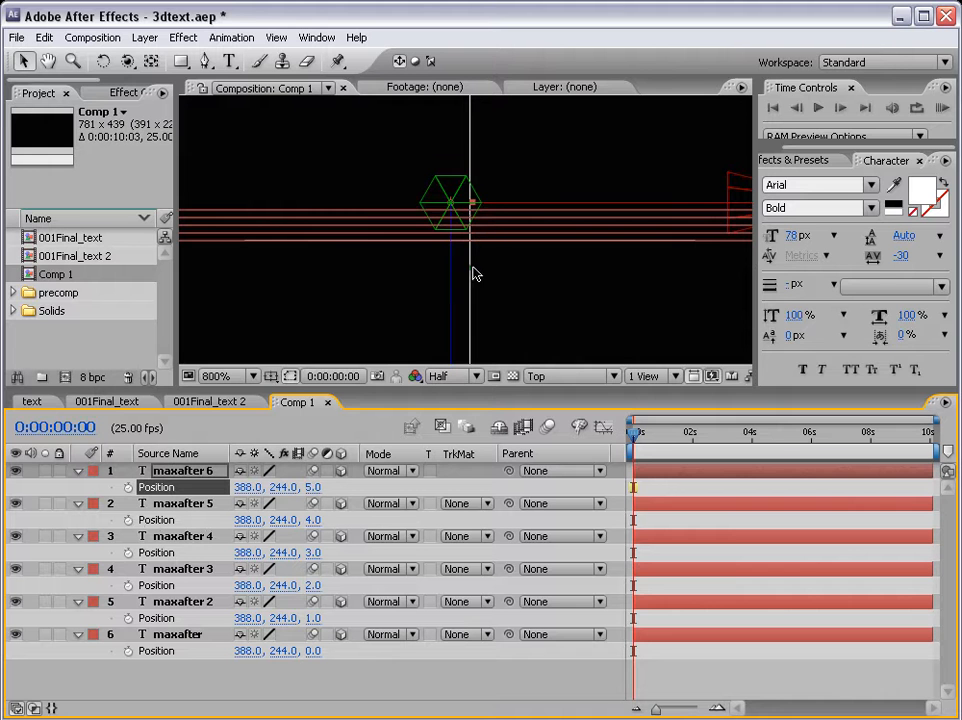
pyautogui.scroll(-5, 520, 275)
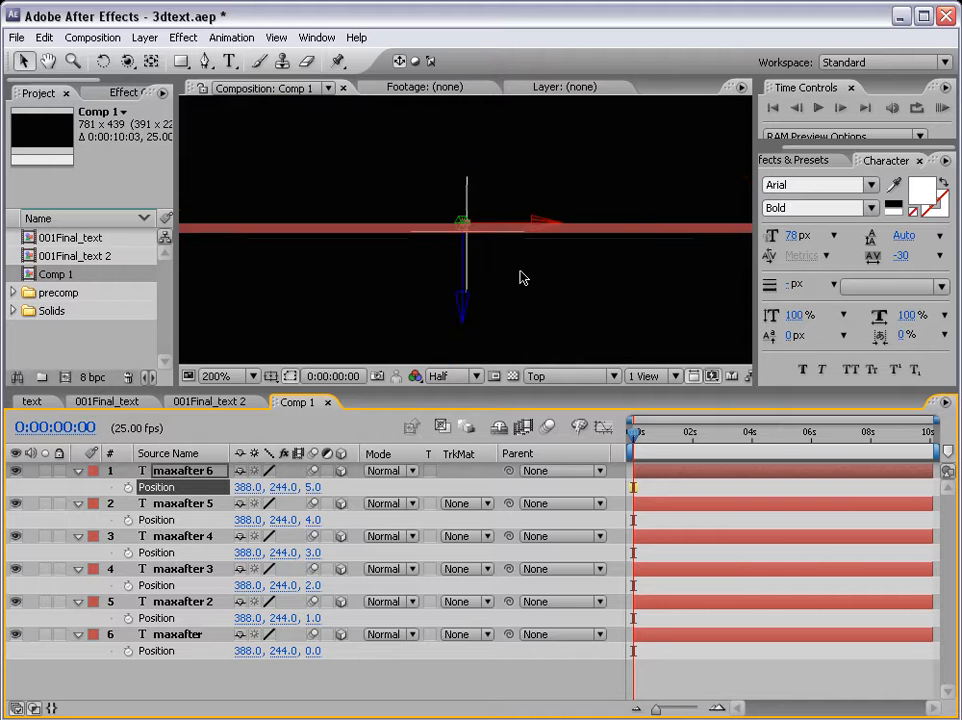
pyautogui.scroll(2, 520, 278)
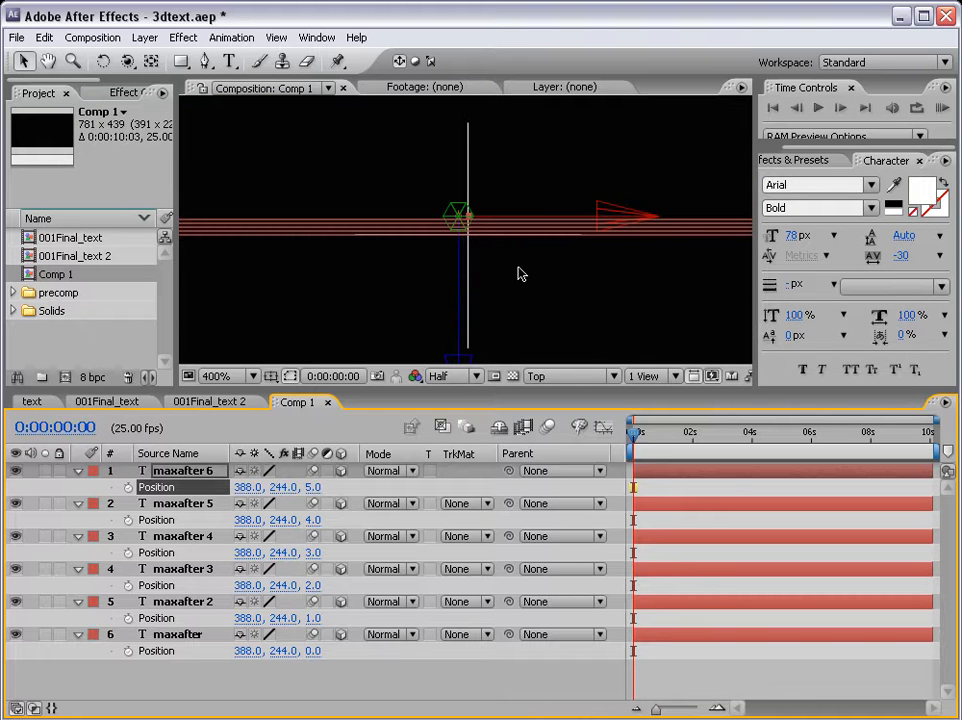
# Step: Collapse the properties of maxafter 2 through maxafter 6 and deselect all layers
pyautogui.click(172, 601)
pyautogui.scroll(-1, 565, 264)
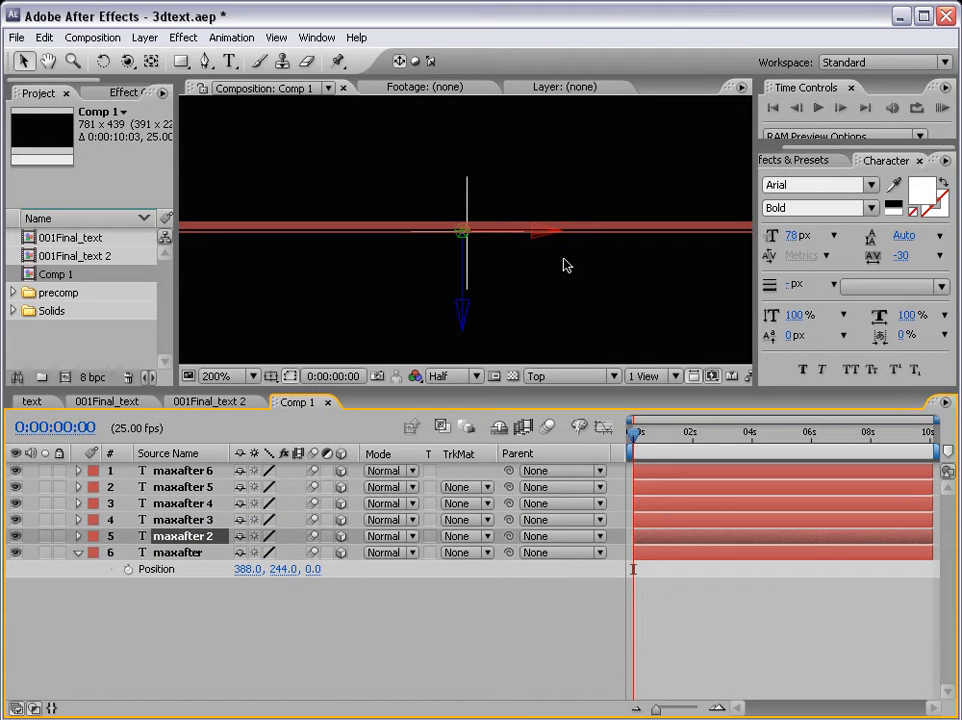
pyautogui.scroll(2, 540, 266)
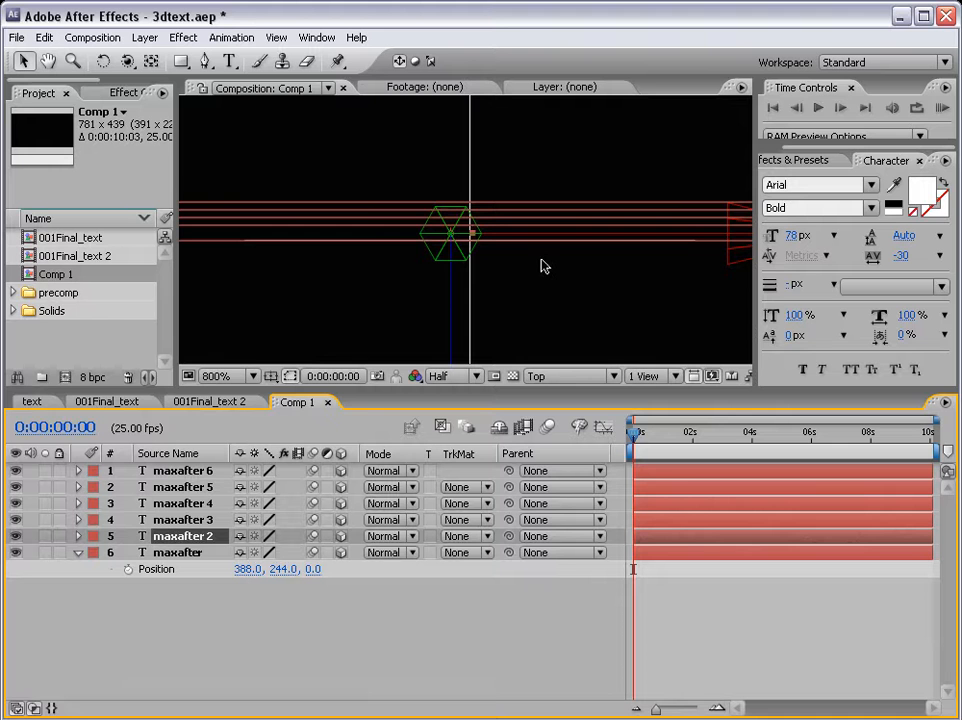
pyautogui.click(727, 622)
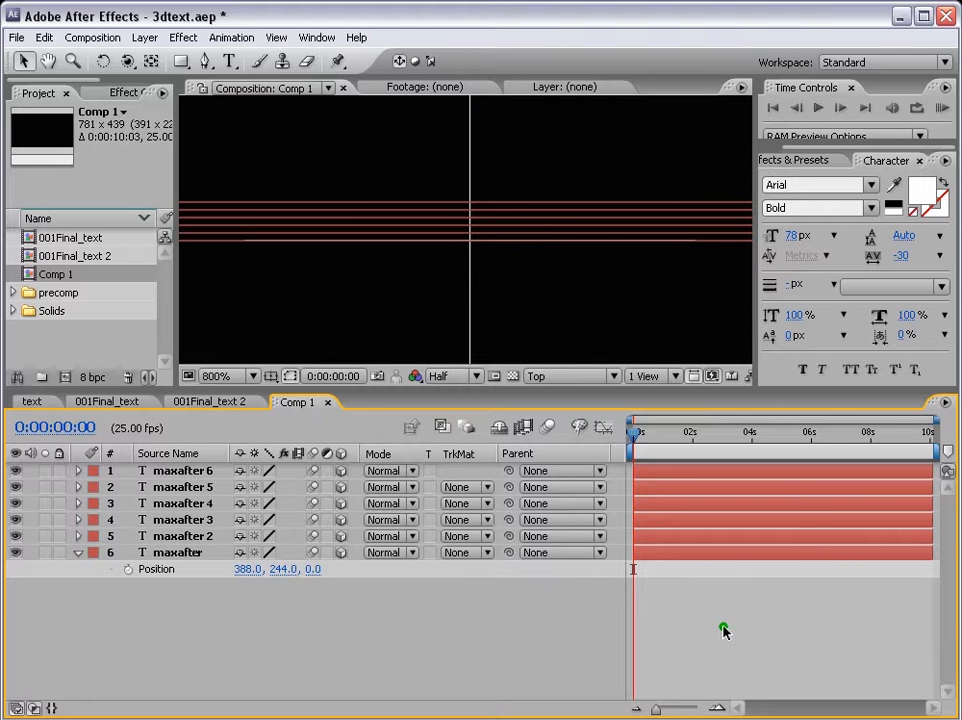
# Step: Duplicate all six text layers and move the duplicates together to the top of the layer stack
pyautogui.click(650, 553)
pyautogui.keyDown('shift'); pyautogui.click(661, 474); pyautogui.keyUp('shift')
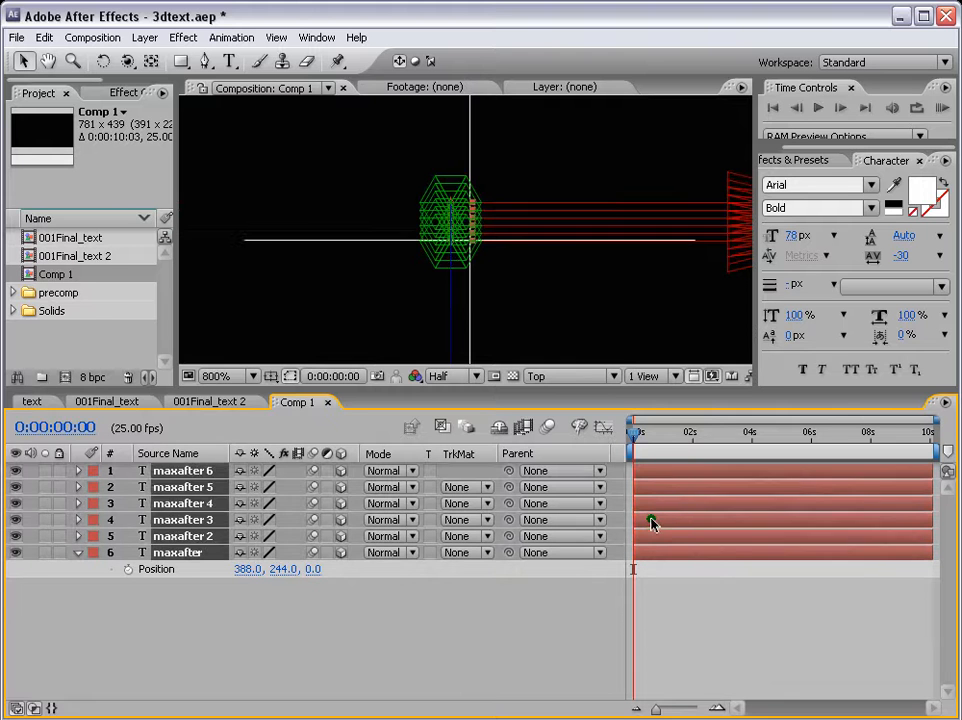
pyautogui.hotkey('ctrl', 'd')
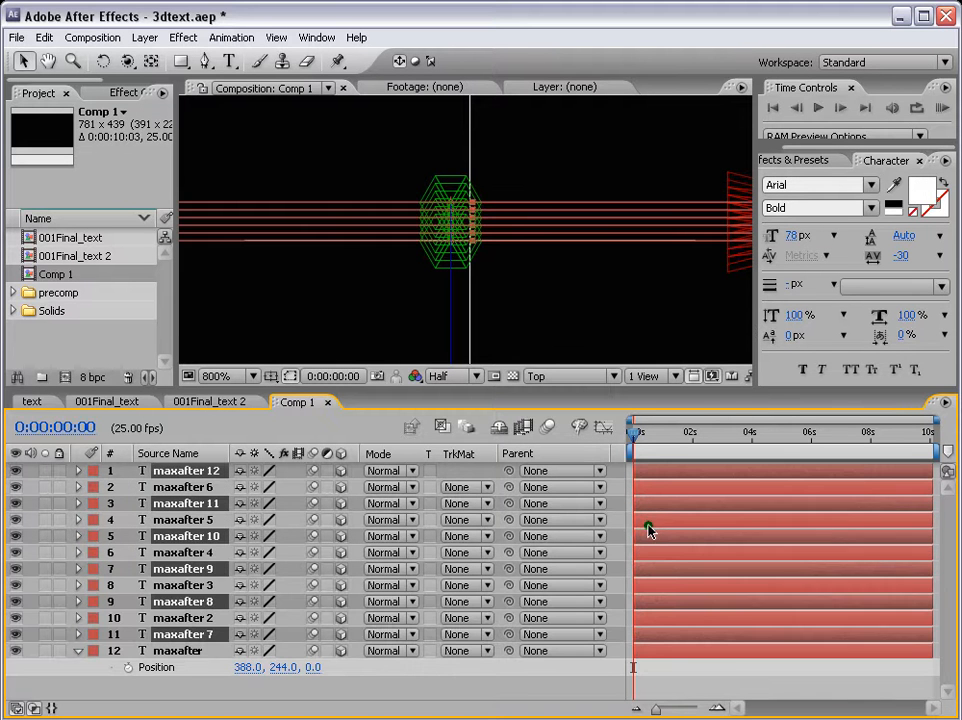
pyautogui.moveTo(215, 502); pyautogui.dragTo(204, 480)
# Step: Move maxafter 7 through maxafter 12 back along the Z axis to continue the evenly spaced stack, then deselect them
pyautogui.press('.')
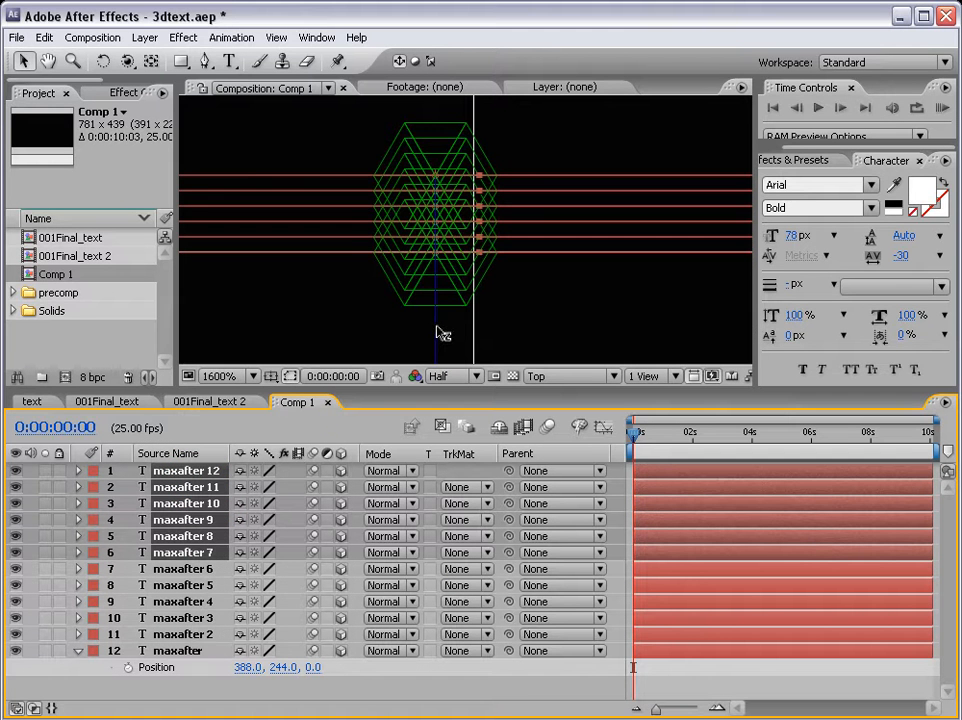
pyautogui.moveTo(437, 330); pyautogui.dragTo(452, 240)
pyautogui.scroll(-2, 532, 292)
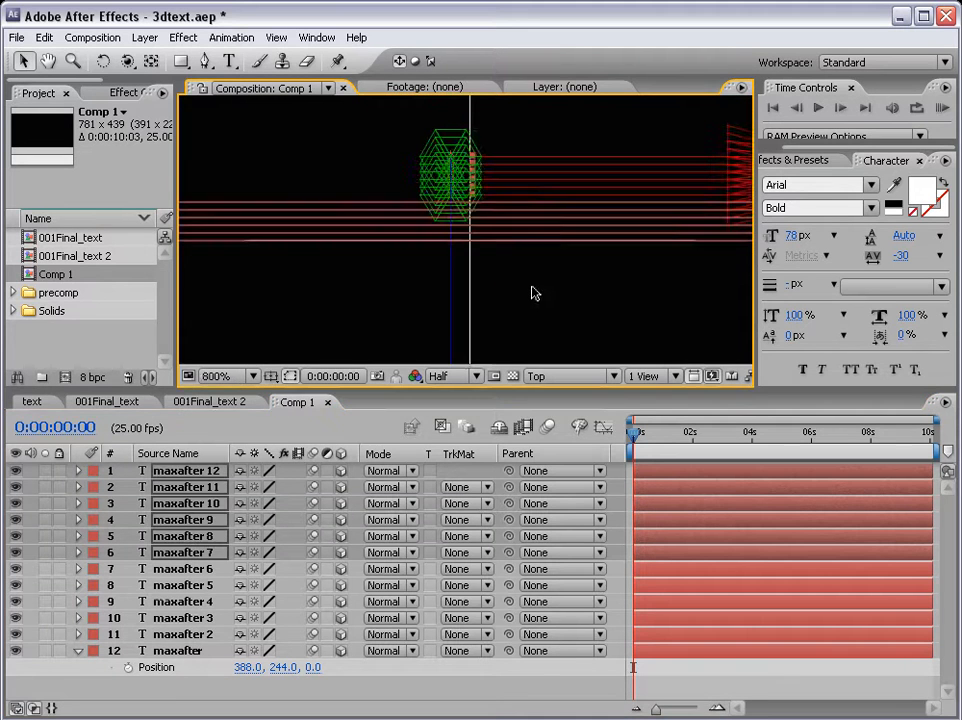
pyautogui.click(697, 673)
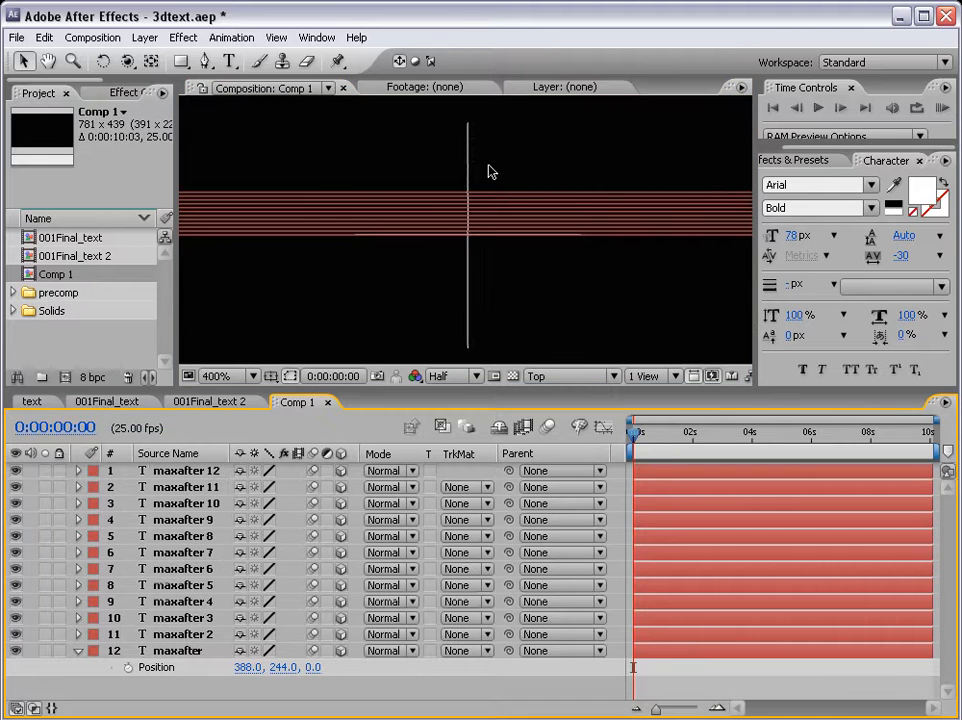
# Step: Duplicate maxafter 6 through maxafter 12 and move the seven duplicates together to the top of the layer stack
pyautogui.click(657, 569)
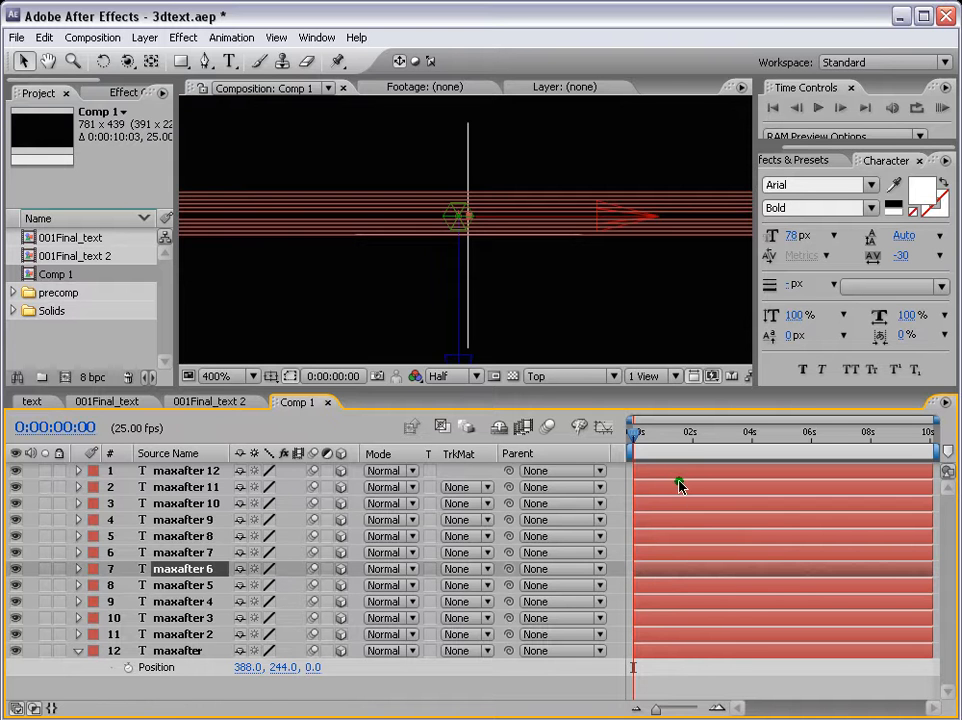
pyautogui.keyDown('shift'); pyautogui.click(675, 474); pyautogui.keyUp('shift')
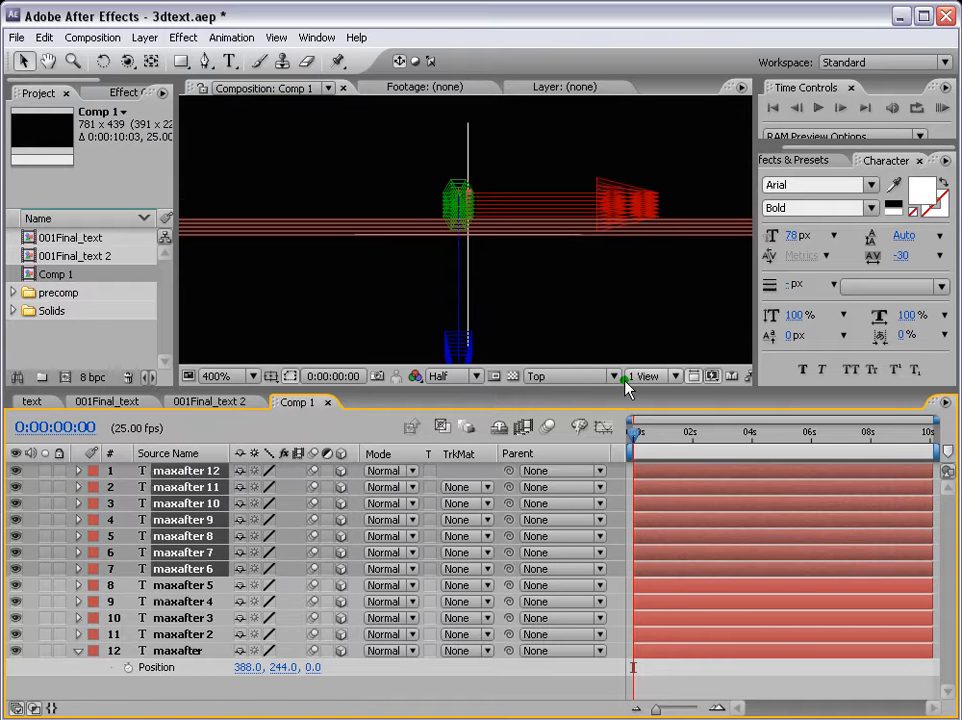
pyautogui.hotkey('ctrl', 'd')
pyautogui.moveTo(172, 509); pyautogui.dragTo(186, 490)
# Step: Move maxafter 13 through maxafter 19 back along the Z axis behind the existing stack, then deselect them
pyautogui.scroll(2, 500, 314)
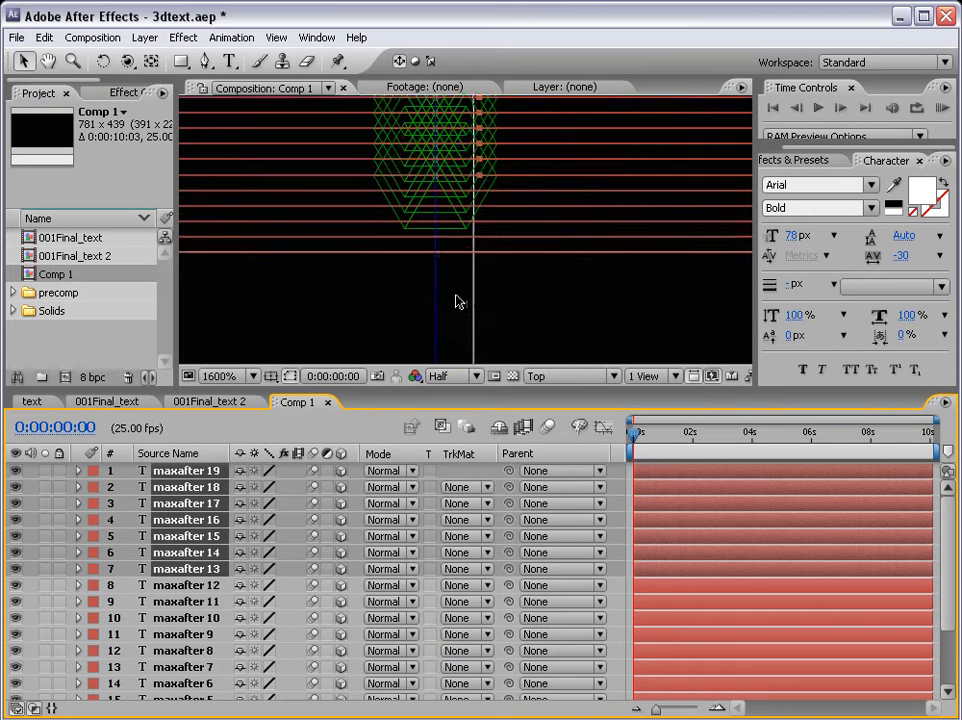
pyautogui.moveTo(457, 275); pyautogui.dragTo(442, 238)
pyautogui.scroll(-2, 470, 258)
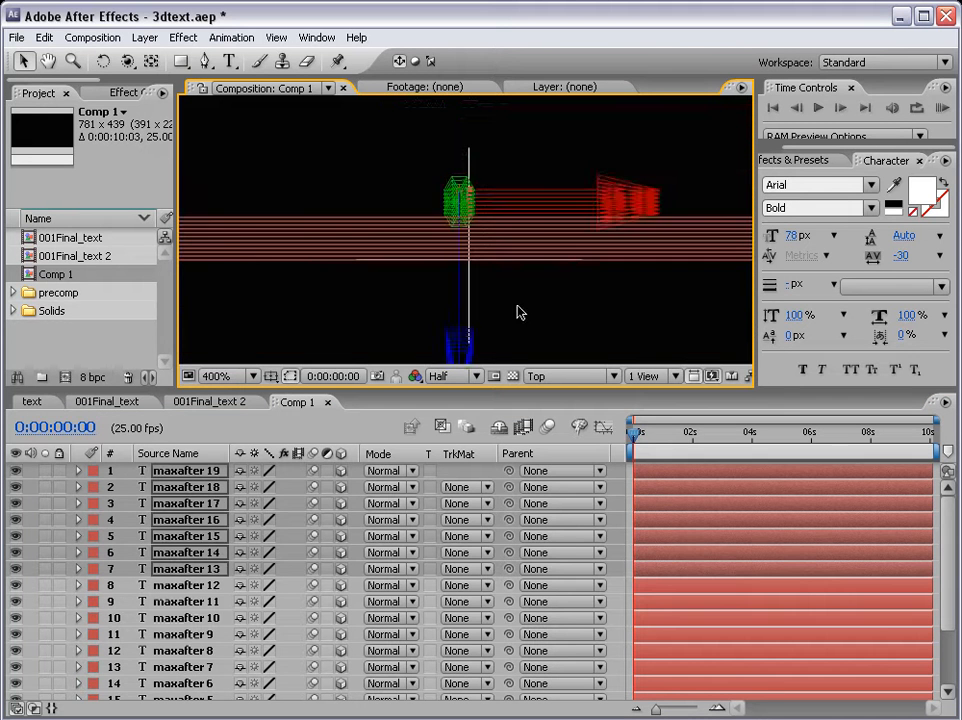
pyautogui.click(537, 312)
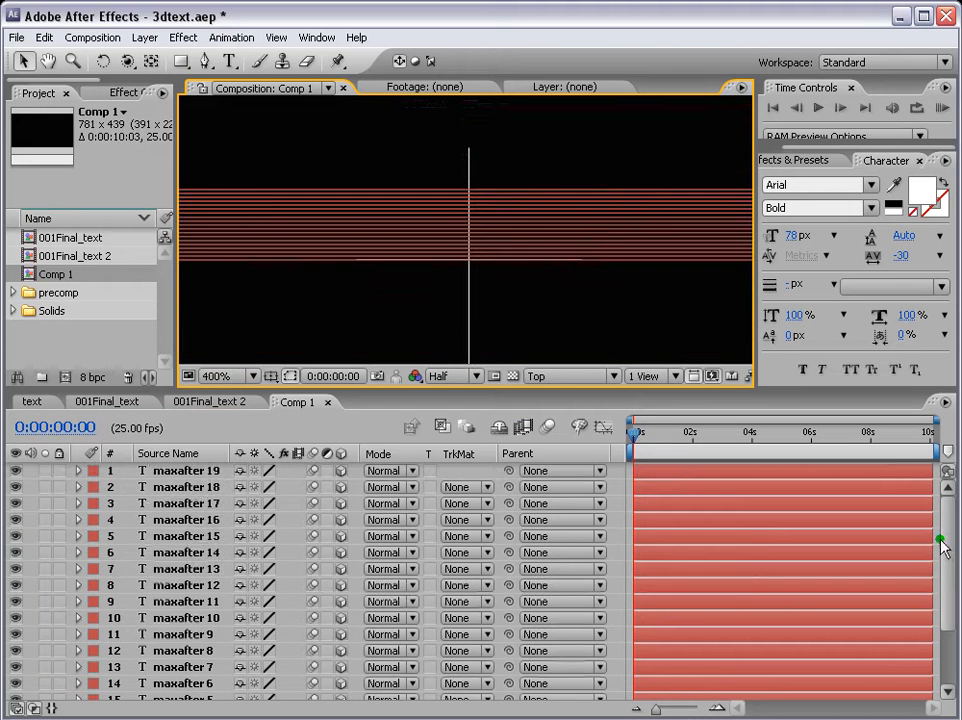
# Step: Collapse the Position property of the original maxafter layer at the end of the layer list
pyautogui.moveTo(945, 548); pyautogui.dragTo(921, 673)
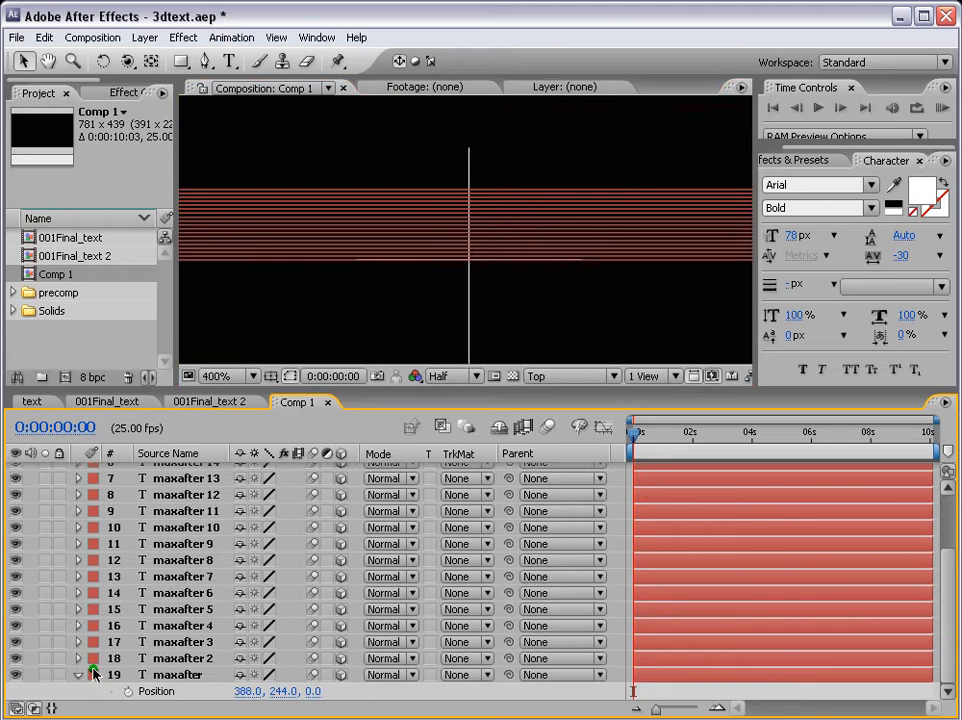
pyautogui.click(79, 675)
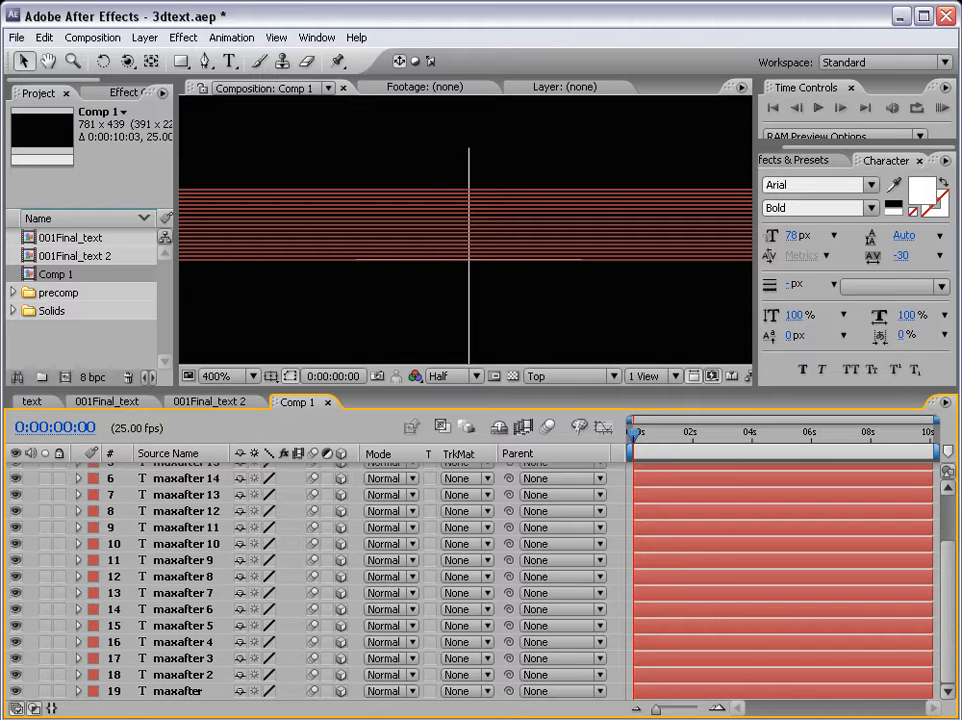
pyautogui.moveTo(953, 565); pyautogui.dragTo(953, 523)
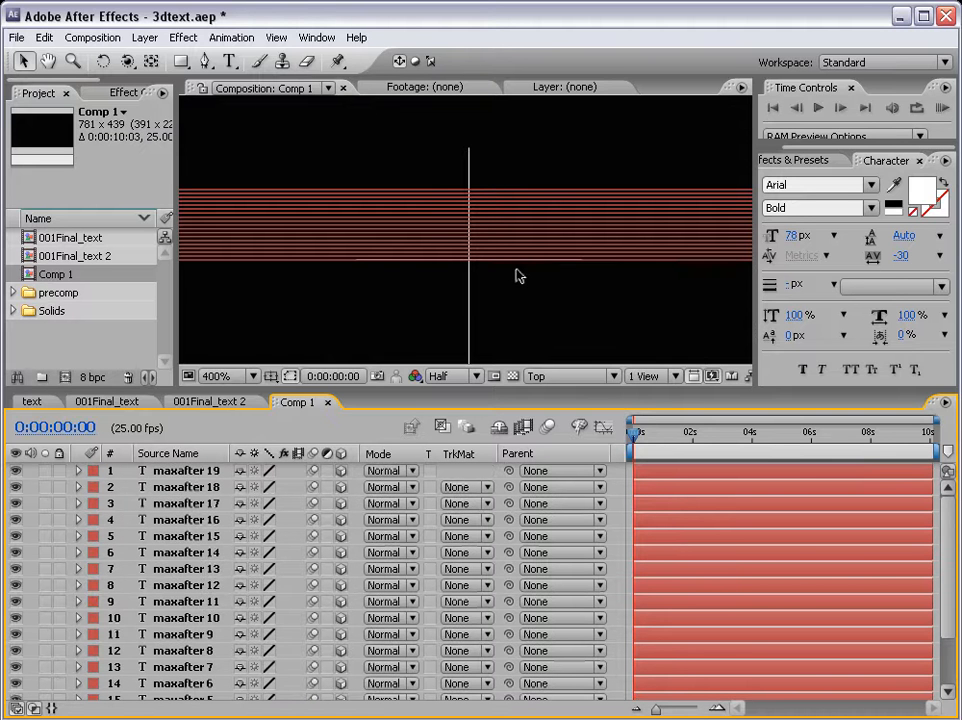
# Step: Rename the composition Comp 1 as pretext
pyautogui.click(66, 280)
pyautogui.scroll(-3, 509, 264)
pyautogui.scroll(2, 509, 264)
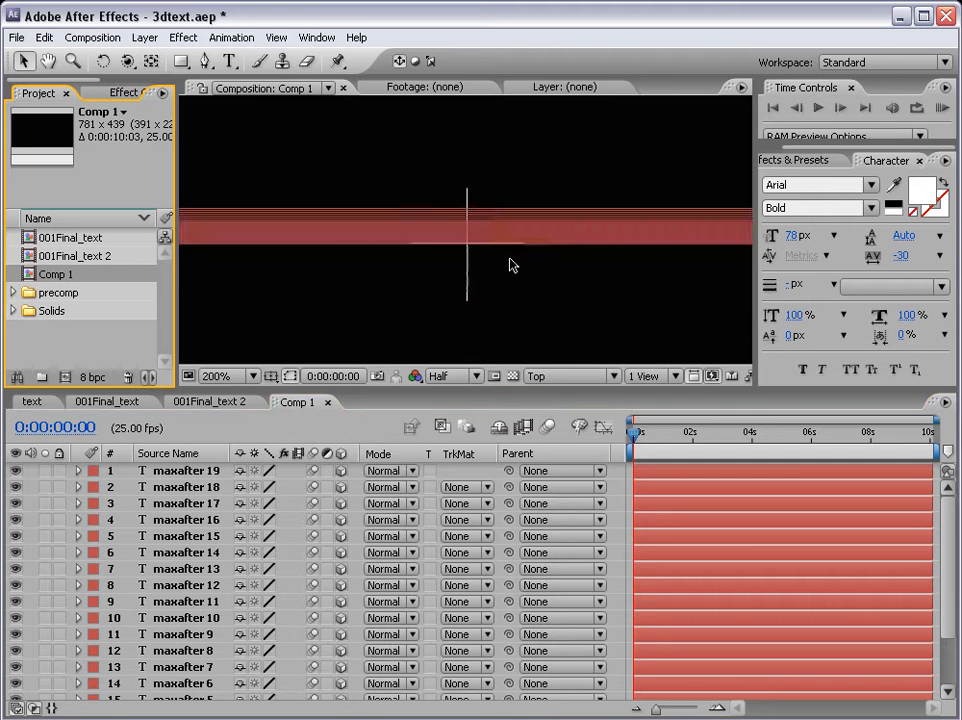
pyautogui.scroll(-1, 476, 250)
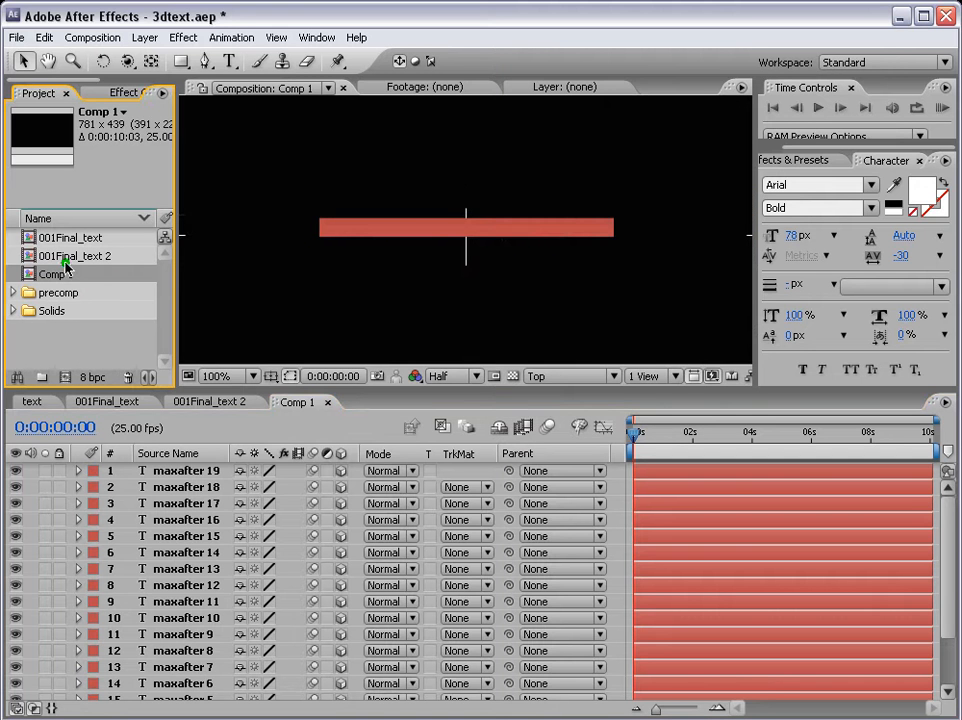
pyautogui.press('Return')
pyautogui.write('pre')
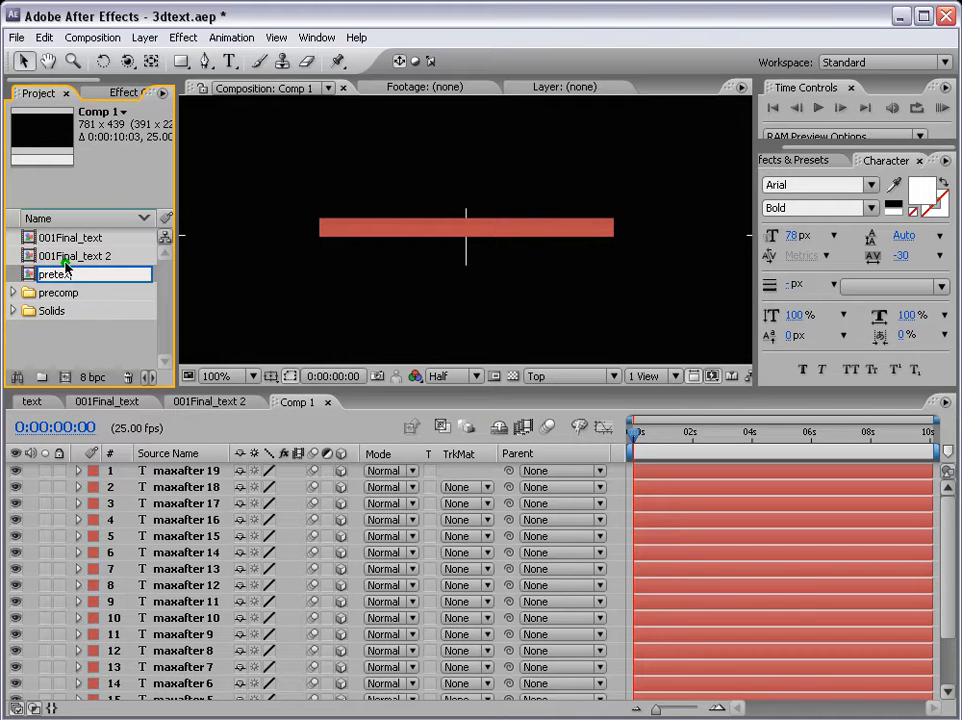
pyautogui.write('text')
pyautogui.press('Return')
# Step: Create a new composition from pretext and add a camera named Camera 1 with the 35mm preset
pyautogui.moveTo(28, 290); pyautogui.dragTo(66, 380)
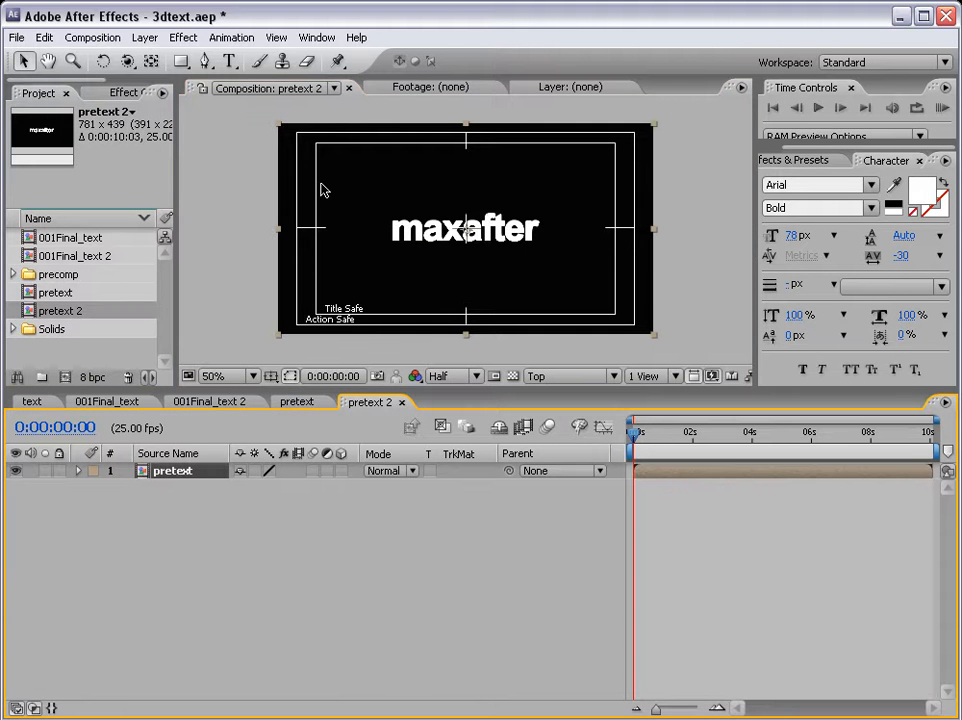
pyautogui.click(144, 37)
pyautogui.moveTo(155, 60)
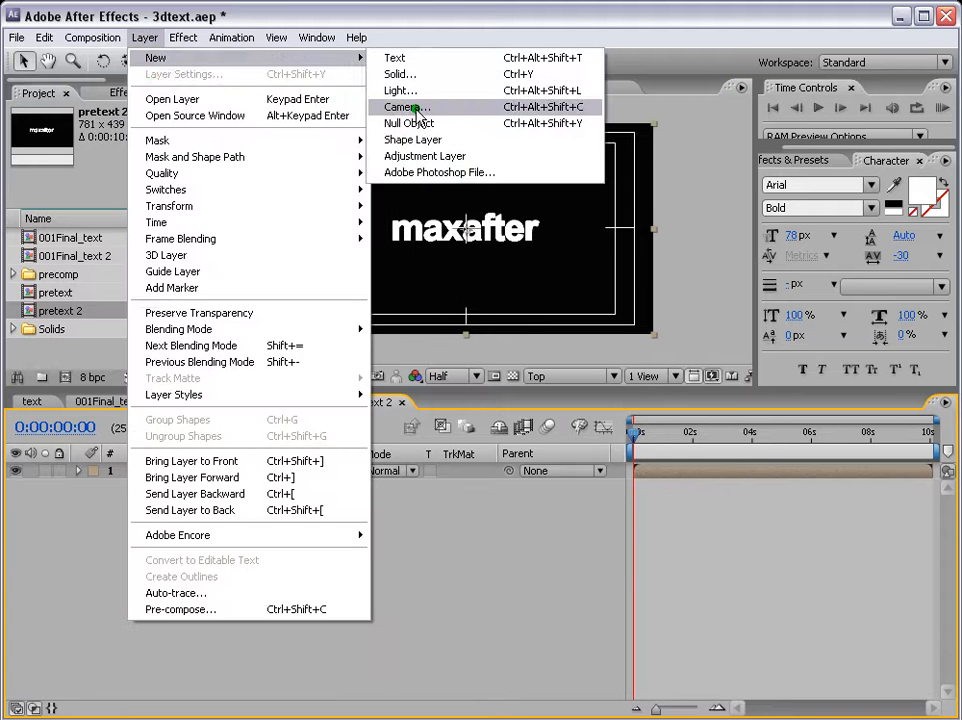
pyautogui.click(419, 103)
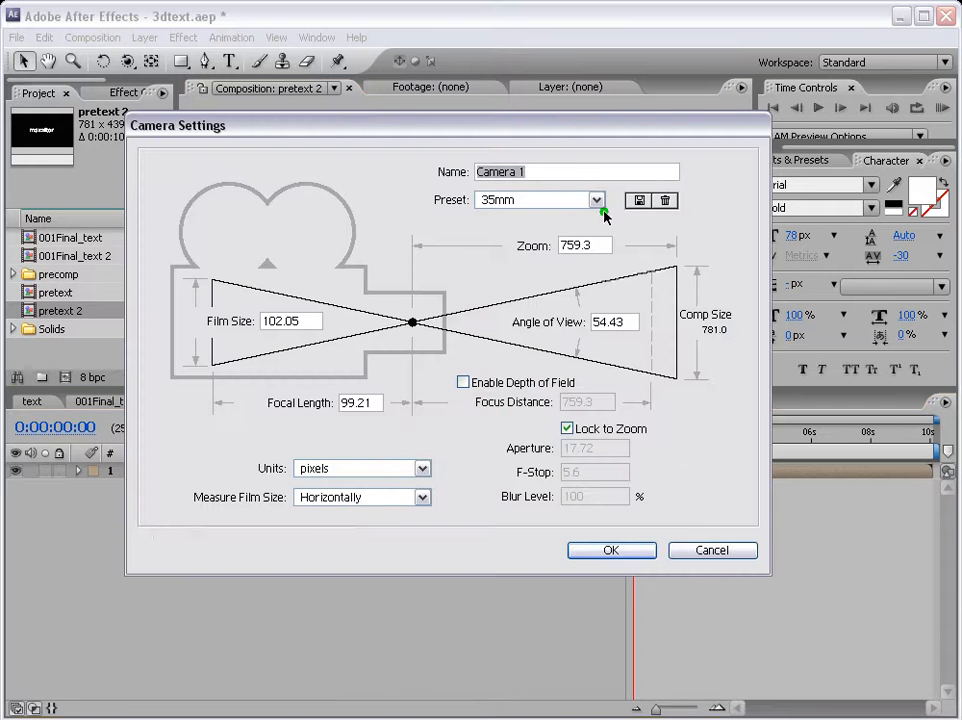
pyautogui.click(625, 546)
pyautogui.click(726, 350)
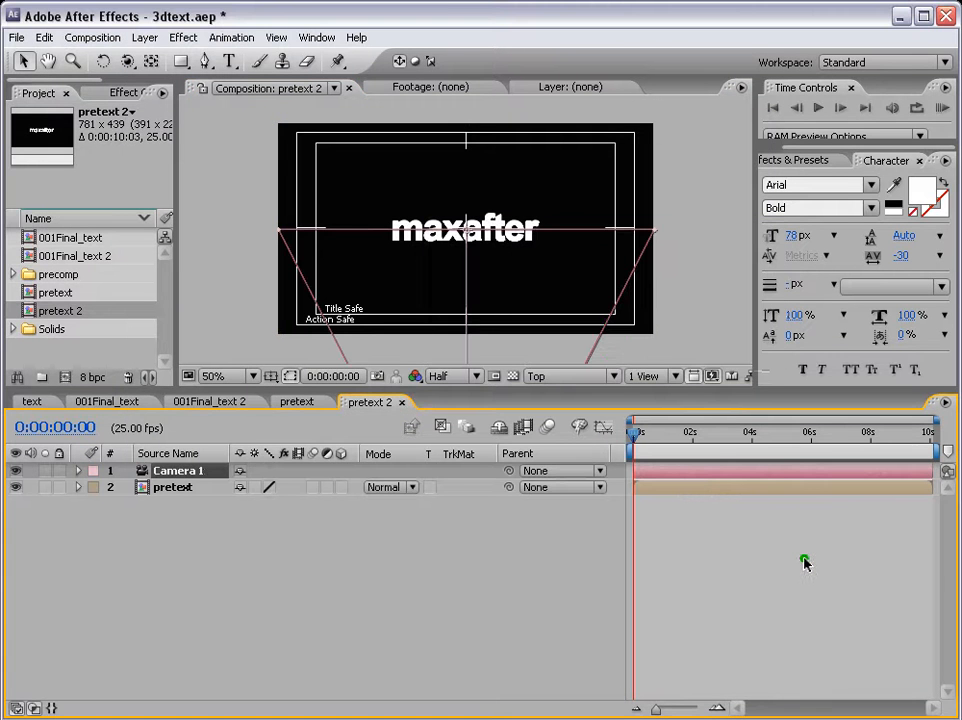
# Step: Make the pretext layer 3D and switch the composition view from Top to Active Camera
pyautogui.click(172, 488)
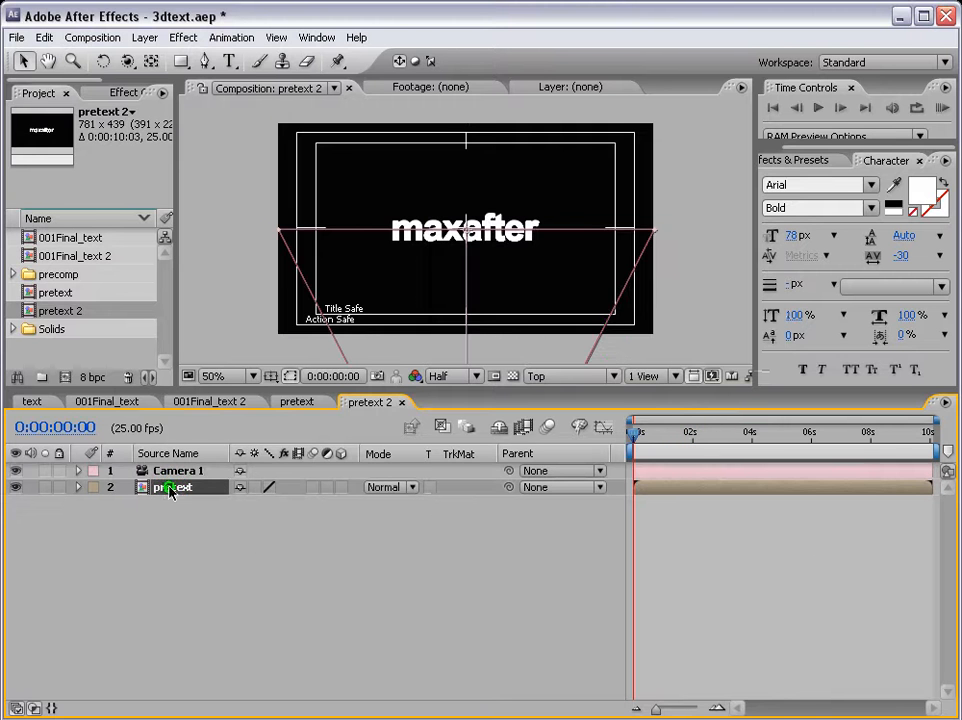
pyautogui.click(347, 489)
pyautogui.click(370, 471)
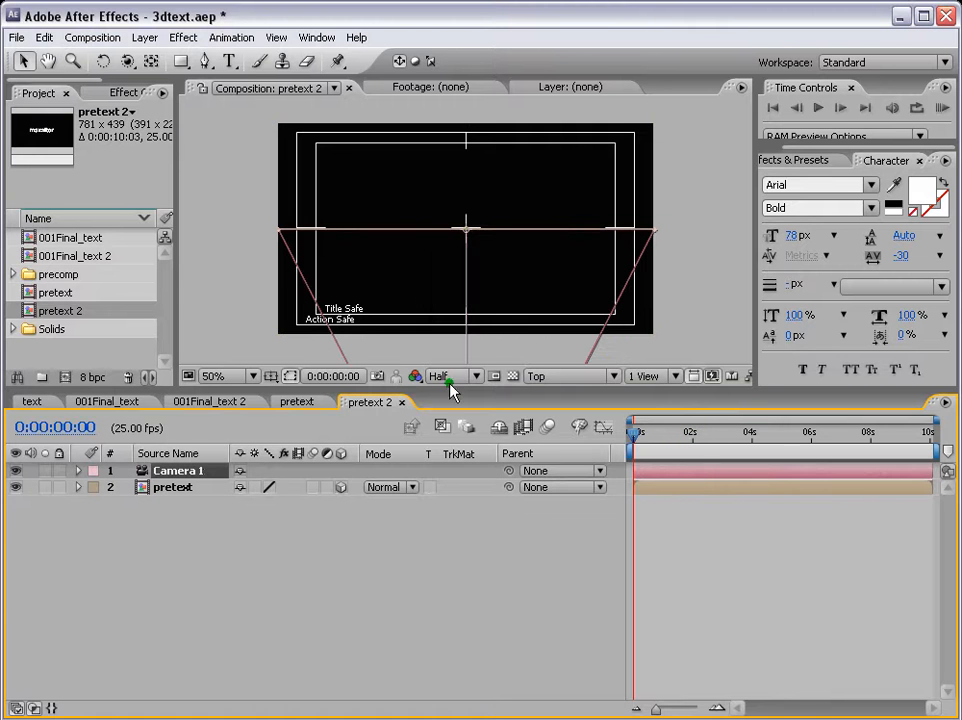
pyautogui.click(611, 378)
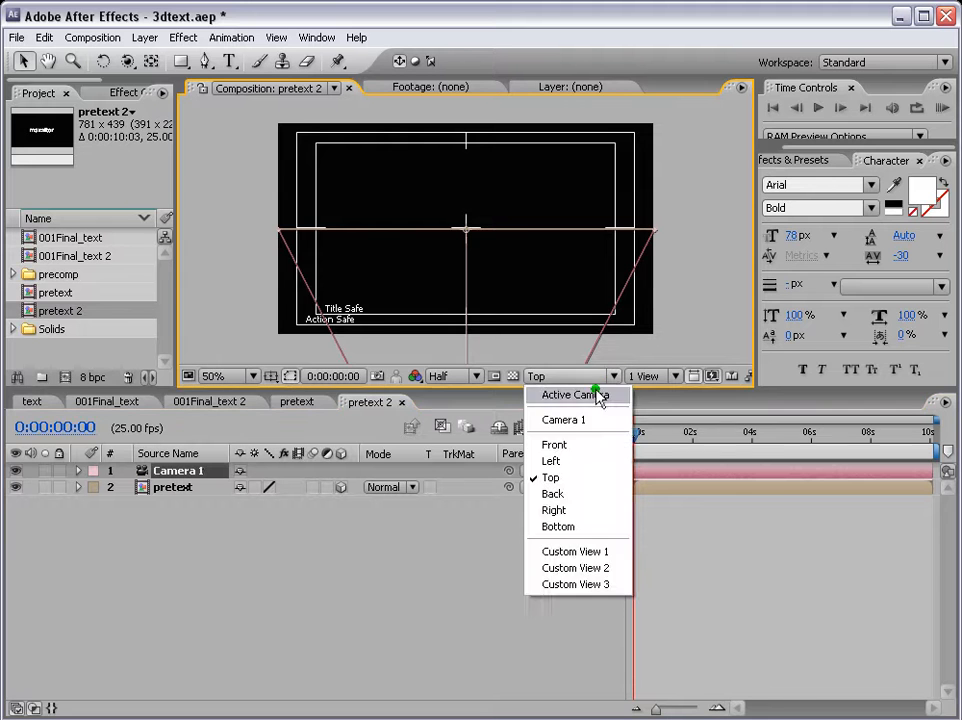
pyautogui.click(600, 396)
pyautogui.press('p')
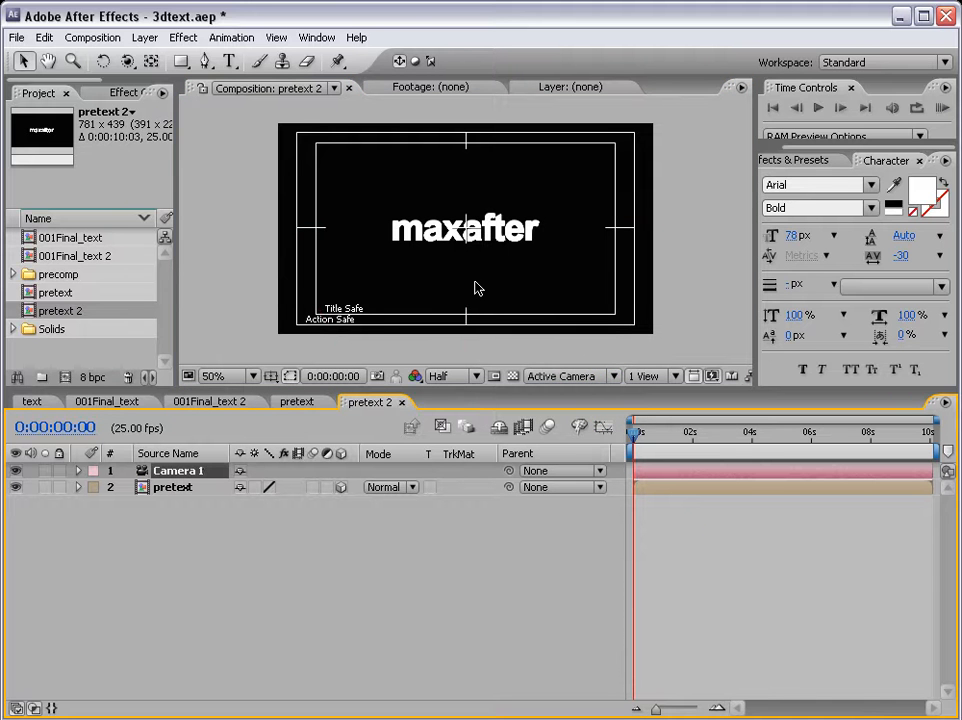
# Step: Orbit Camera 1 around the maxafter text to view it from an angle
pyautogui.press('c')
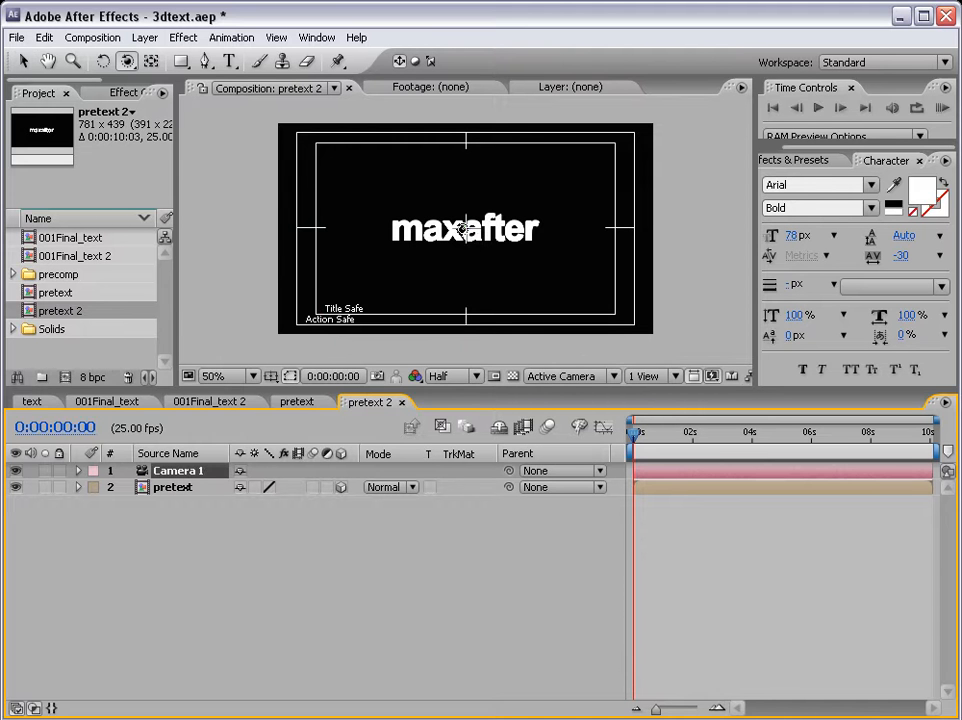
pyautogui.moveTo(460, 230)
pyautogui.mouseDown()
pyautogui.moveTo(580, 228)
pyautogui.moveTo(513, 247)
pyautogui.moveTo(468, 240)
pyautogui.moveTo(485, 242)
pyautogui.moveTo(455, 249)
pyautogui.moveTo(450, 236)
pyautogui.mouseUp()
pyautogui.scroll(1, 466, 230)
pyautogui.scroll(-1, 450, 236)
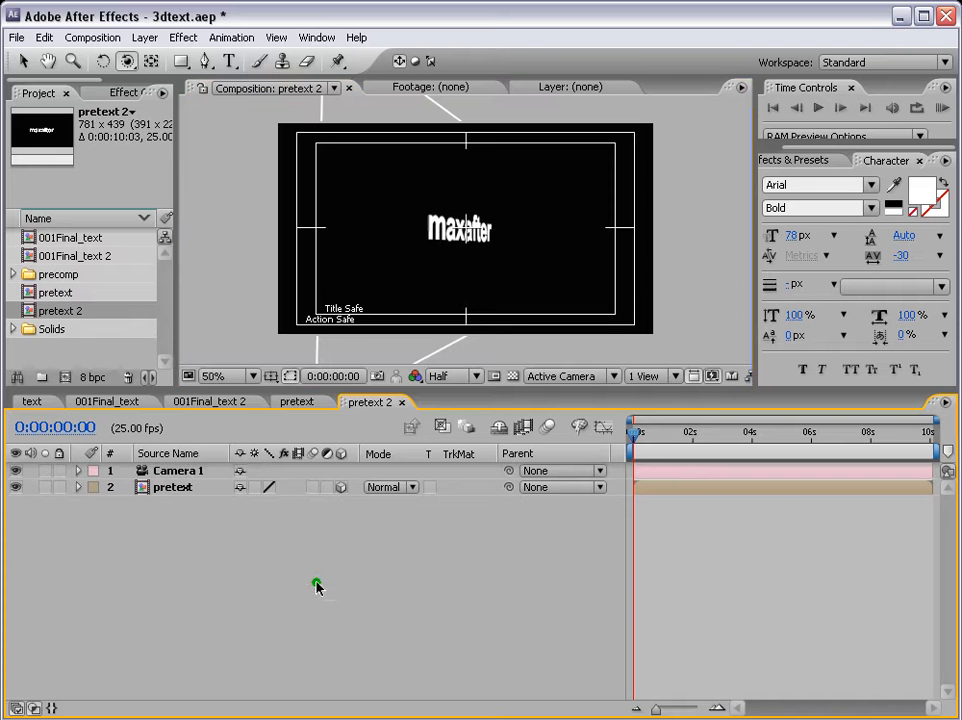
# Step: Enable Collapse Transformations on the pretext layer and orbit the camera to show the depth of the stacked text
pyautogui.click(256, 488)
pyautogui.moveTo(467, 248); pyautogui.dragTo(301, 471)
pyautogui.scroll(2, 455, 241)
pyautogui.scroll(-1, 455, 241)
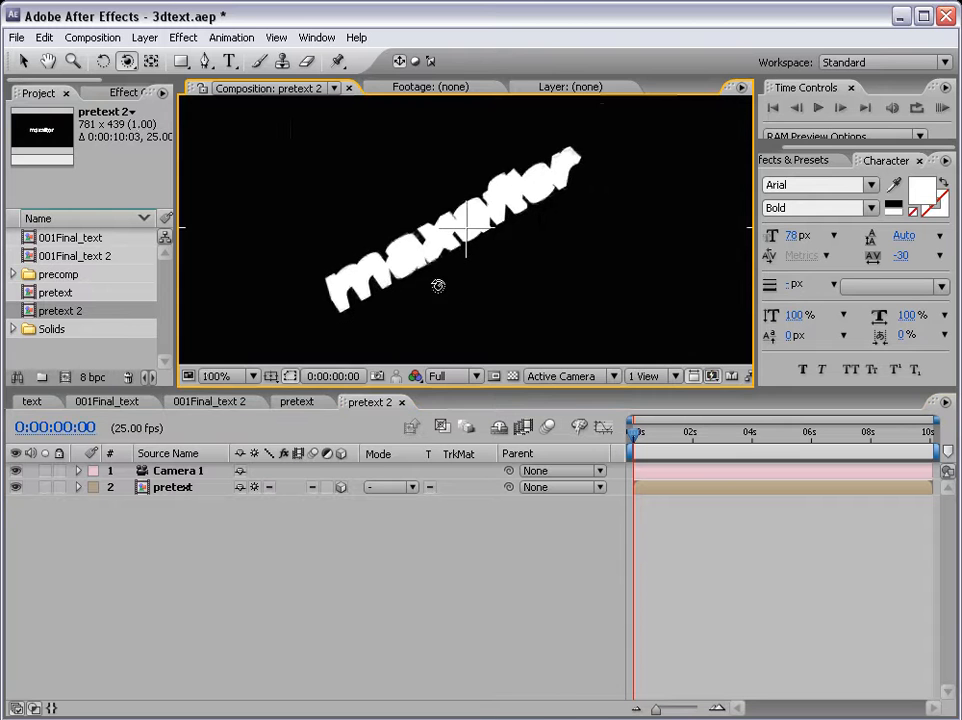
pyautogui.scroll(1, 437, 330)
pyautogui.scroll(-1, 400, 222)
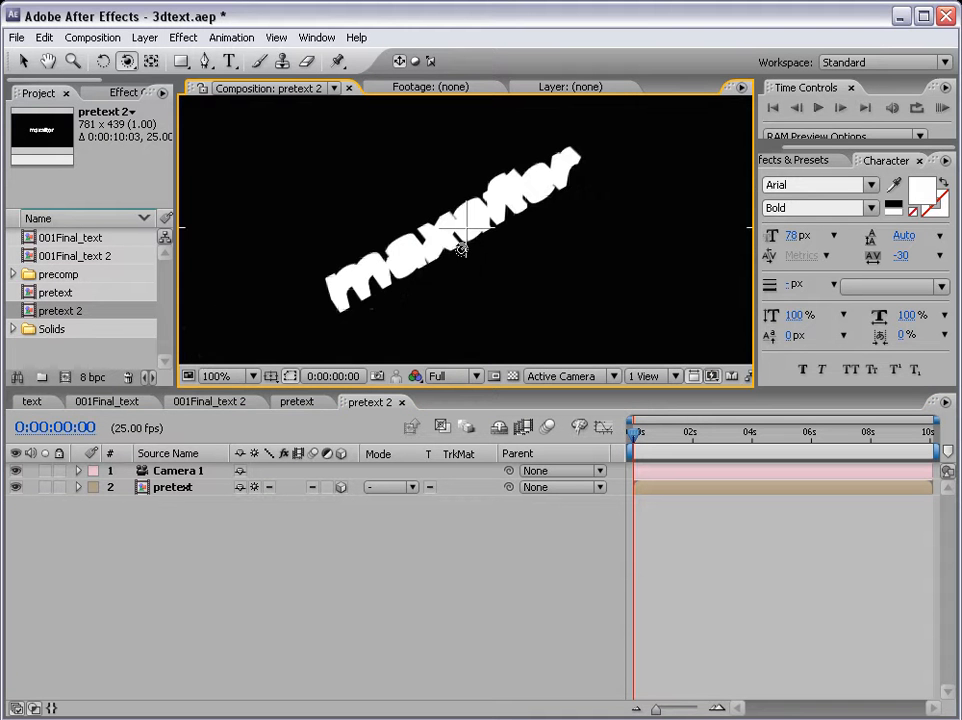
pyautogui.moveTo(419, 307); pyautogui.dragTo(427, 281)
pyautogui.scroll(1, 427, 281)
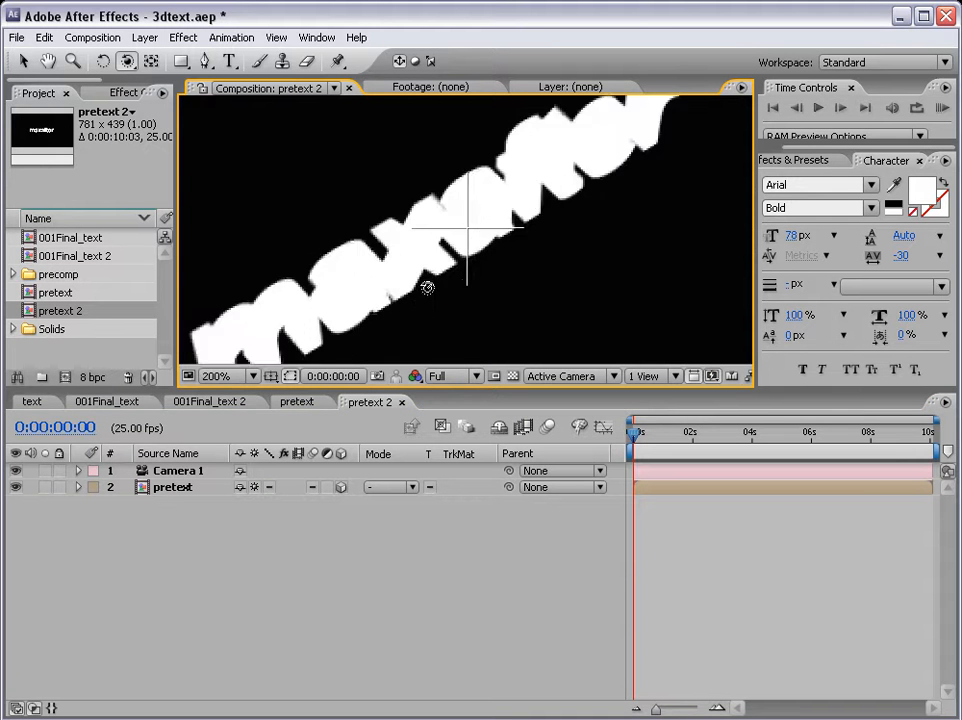
pyautogui.scroll(-1, 427, 281)
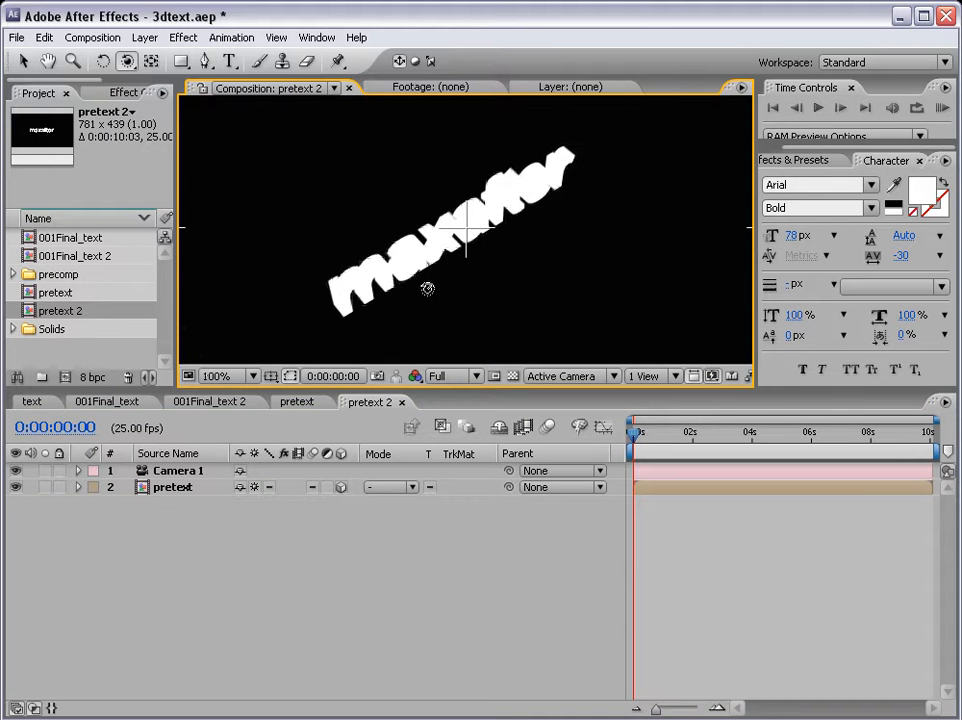
# Step: Open the pretext composition and change the fill colour of the original maxafter layer at the front to dark green
pyautogui.doubleClick(661, 492)
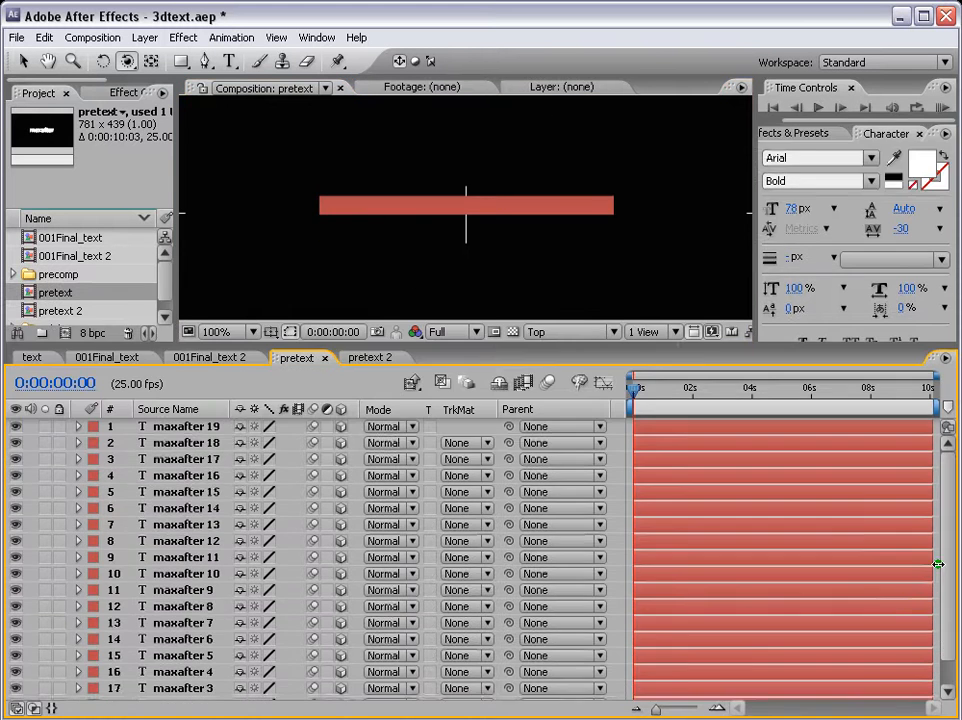
pyautogui.moveTo(945, 560); pyautogui.dragTo(945, 584)
pyautogui.click(920, 691)
pyautogui.moveTo(948, 537)
pyautogui.mouseDown()
pyautogui.moveTo(951, 458)
pyautogui.moveTo(948, 545)
pyautogui.mouseUp()
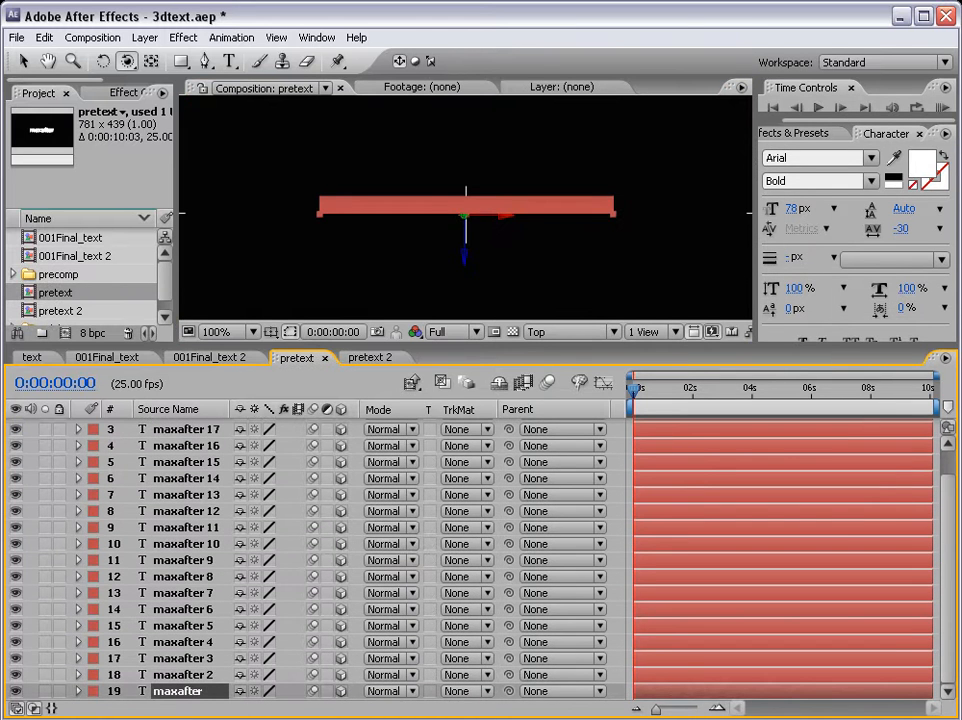
pyautogui.click(928, 163)
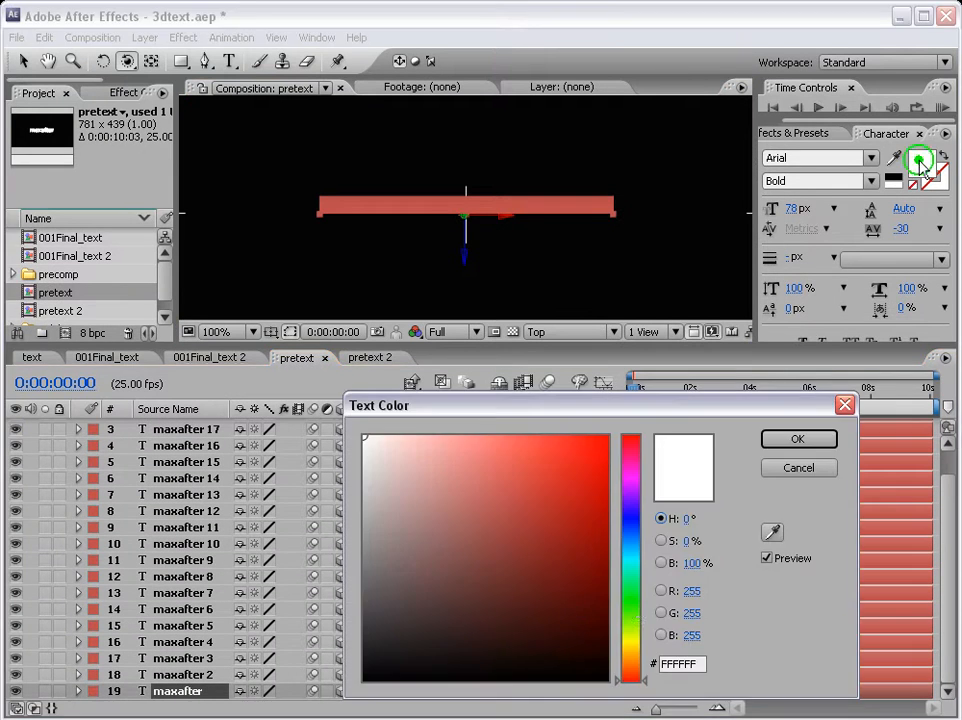
pyautogui.click(630, 598)
pyautogui.moveTo(586, 573); pyautogui.dragTo(563, 550)
pyautogui.click(797, 439)
pyautogui.moveTo(951, 509); pyautogui.dragTo(951, 480)
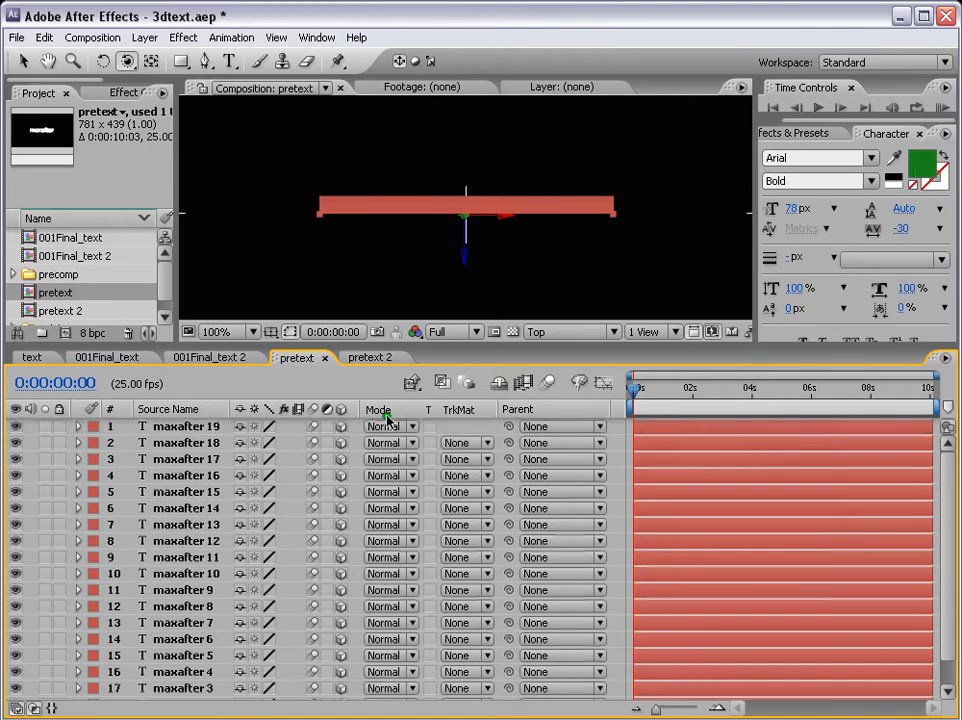
# Step: Set the fill colour of the rearmost layer, maxafter 19, to green 21A124
pyautogui.click(173, 432)
pyautogui.click(928, 163)
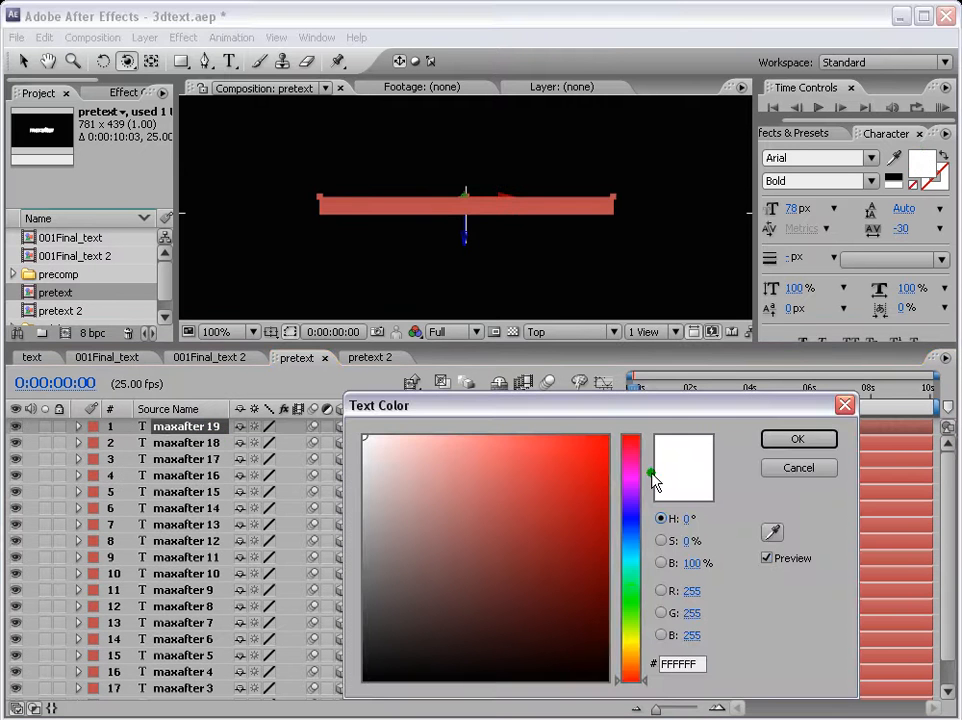
pyautogui.click(630, 598)
pyautogui.moveTo(591, 563); pyautogui.dragTo(558, 524)
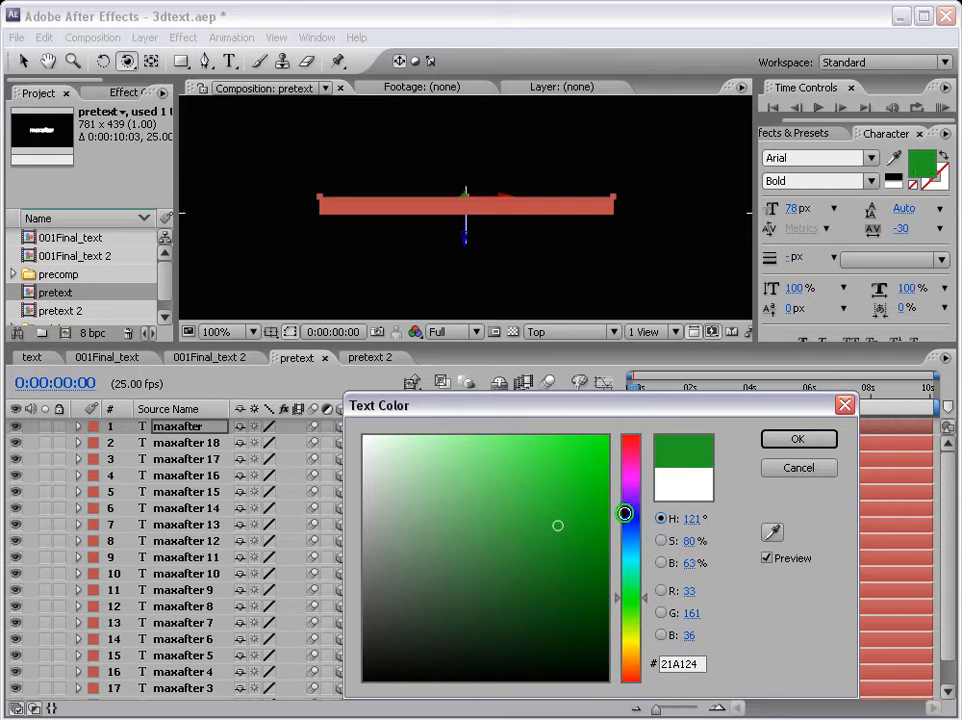
pyautogui.click(800, 441)
# Step: Select all the in-between layers, maxafter 18 through maxafter 2, and set their fill colour to dark grey
pyautogui.click(190, 442)
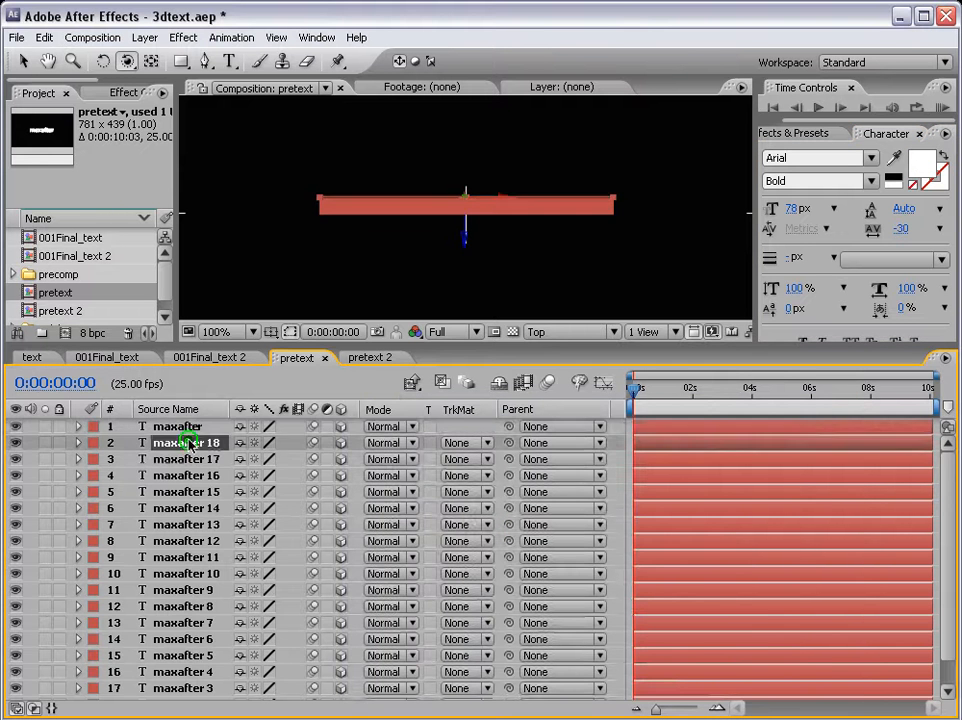
pyautogui.scroll(-1, 190, 640)
pyautogui.keyDown('shift'); pyautogui.click(188, 676); pyautogui.keyUp('shift')
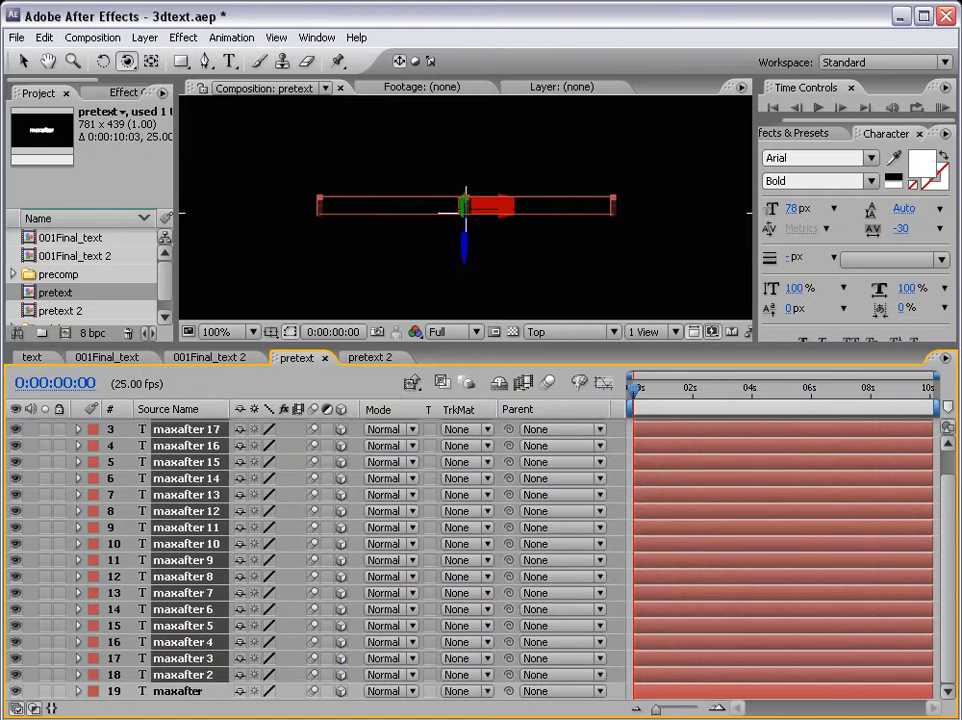
pyautogui.click(922, 162)
pyautogui.moveTo(378, 580)
pyautogui.mouseDown()
pyautogui.moveTo(341, 535)
pyautogui.moveTo(337, 597)
pyautogui.mouseUp()
pyautogui.click(800, 440)
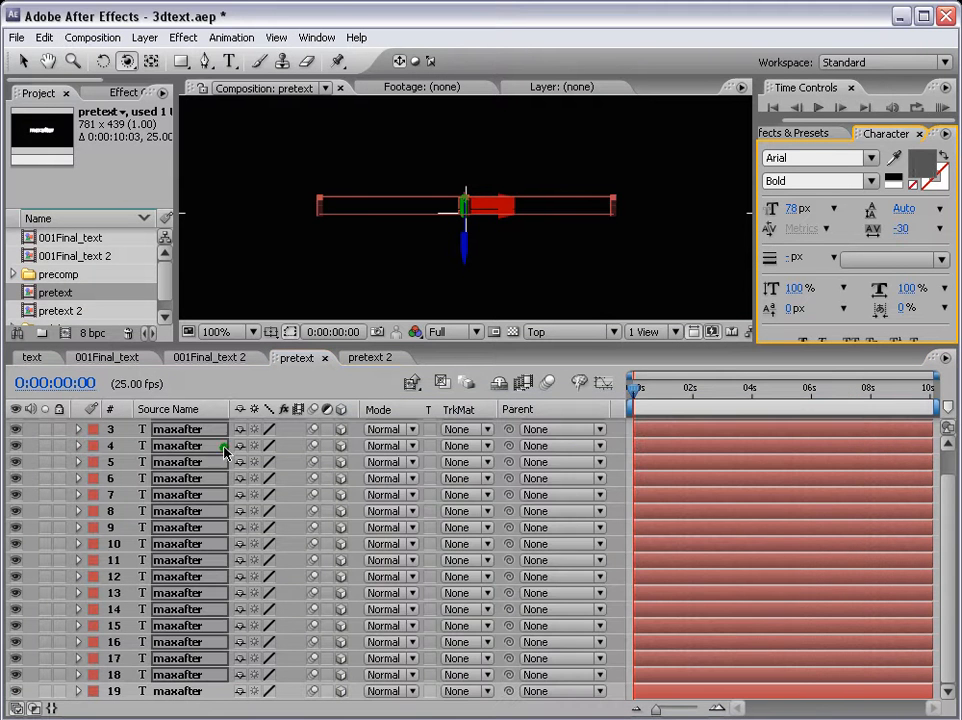
# Step: Return to the pretext 2 composition and orbit the camera around the coloured text to view its front, back and sides
pyautogui.doubleClick(33, 314)
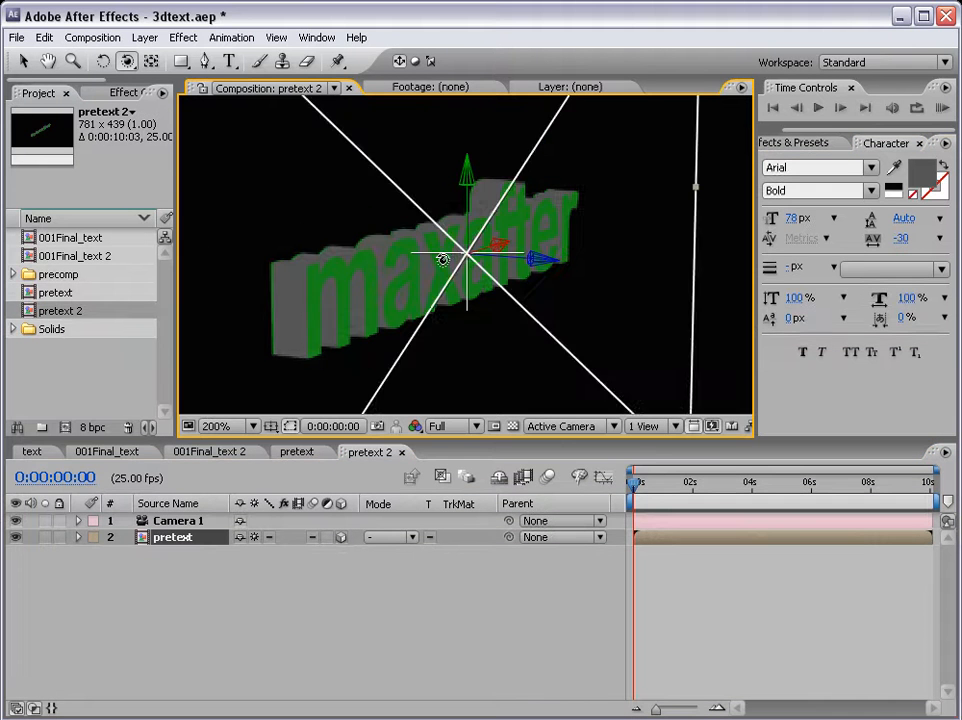
pyautogui.moveTo(440, 255); pyautogui.dragTo(555, 277)
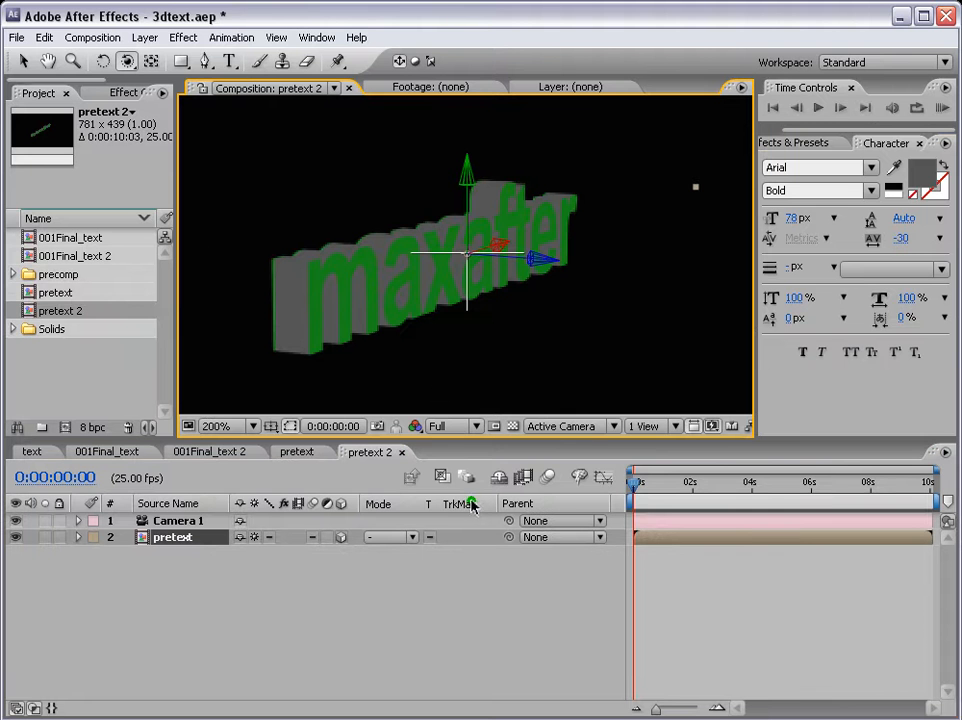
pyautogui.moveTo(457, 328); pyautogui.dragTo(370, 240)
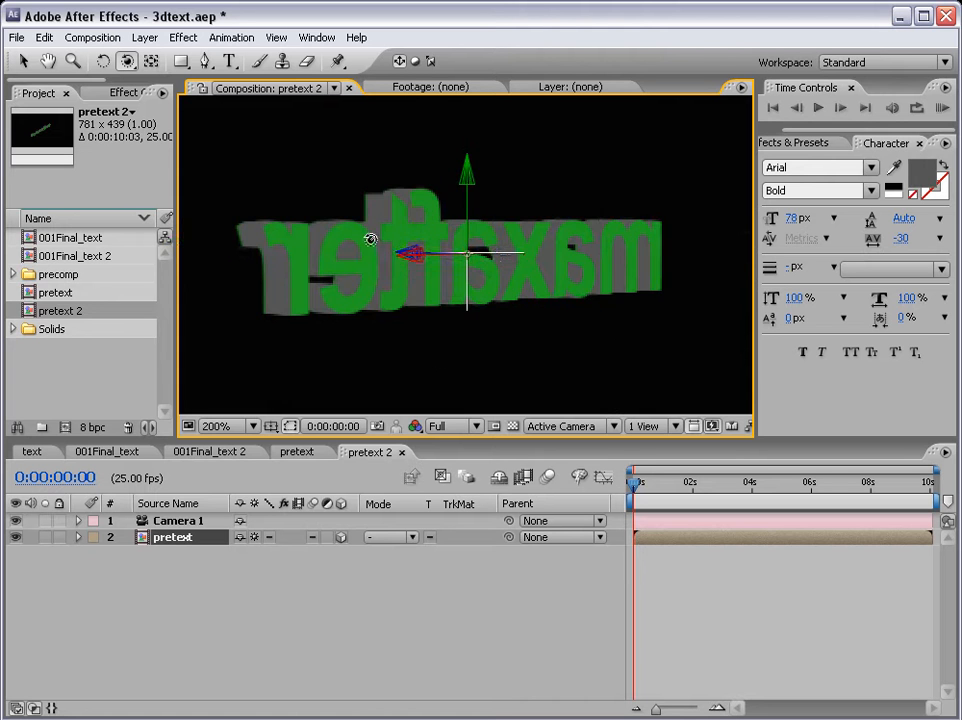
pyautogui.moveTo(185, 245); pyautogui.dragTo(236, 329)
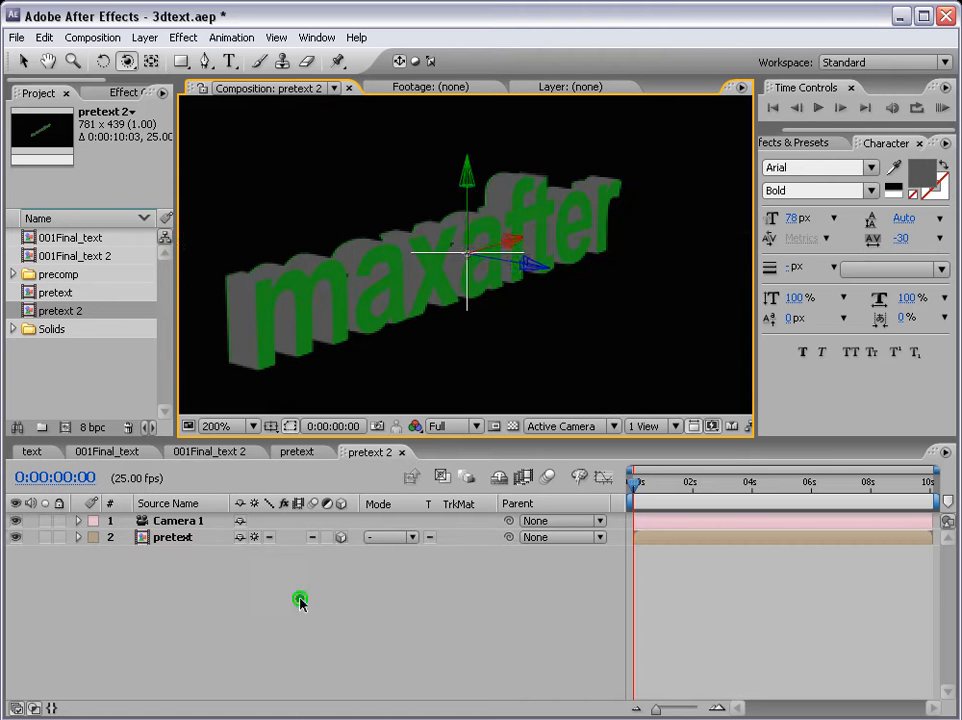
pyautogui.click(300, 600)
# Step: Reopen the pretext composition with the Selection tool active and select only the front maxafter layer, number 19
pyautogui.click(172, 538)
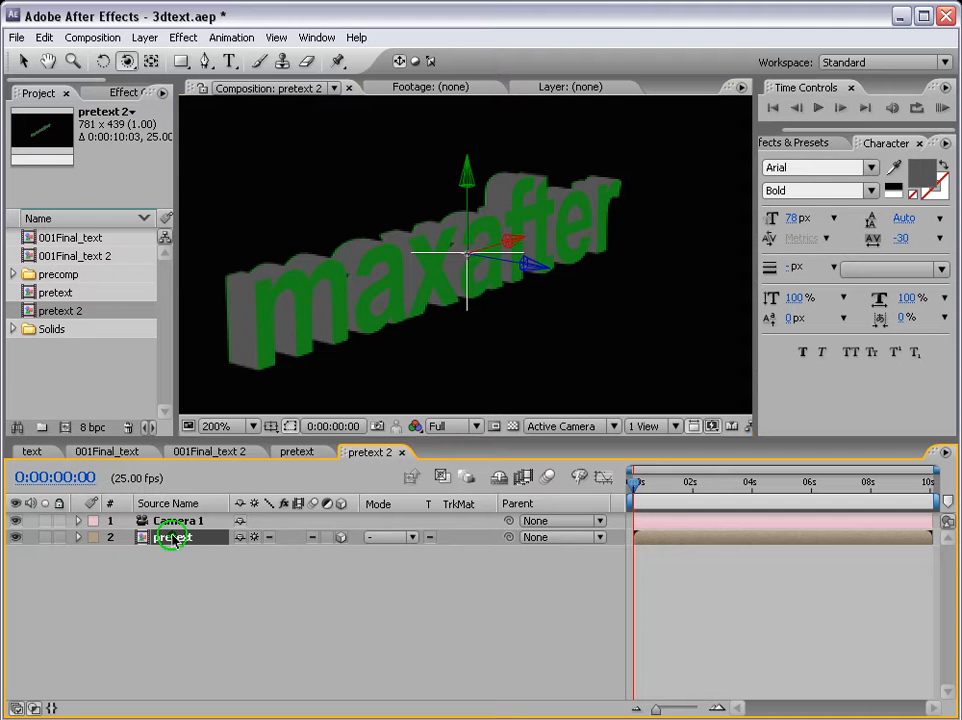
pyautogui.doubleClick(665, 545)
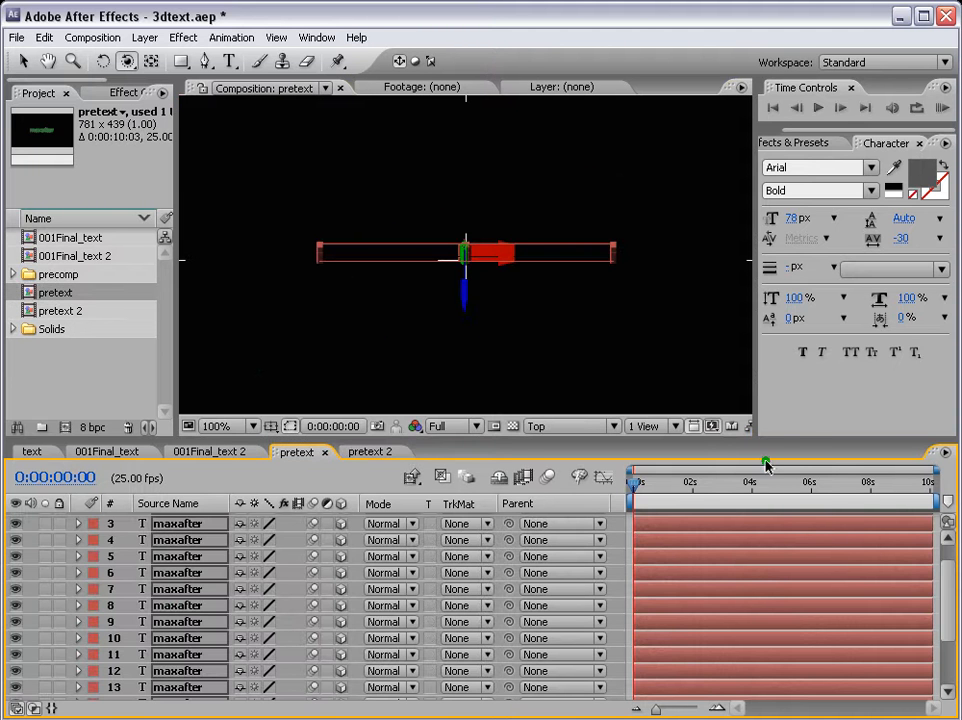
pyautogui.click(23, 61)
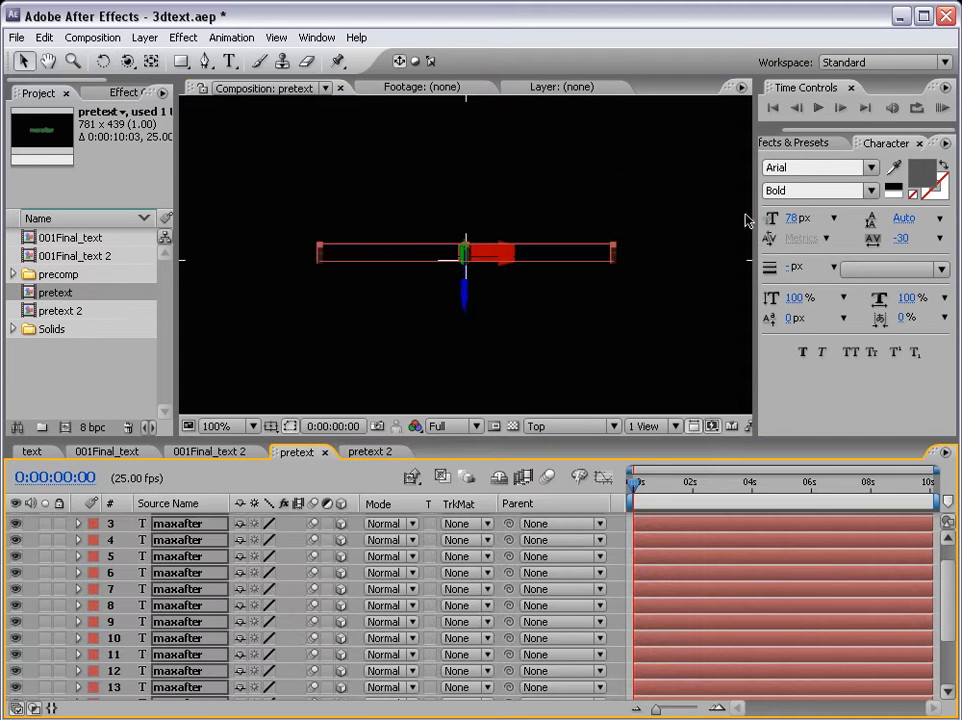
pyautogui.click(703, 238)
pyautogui.scroll(-3, 953, 598)
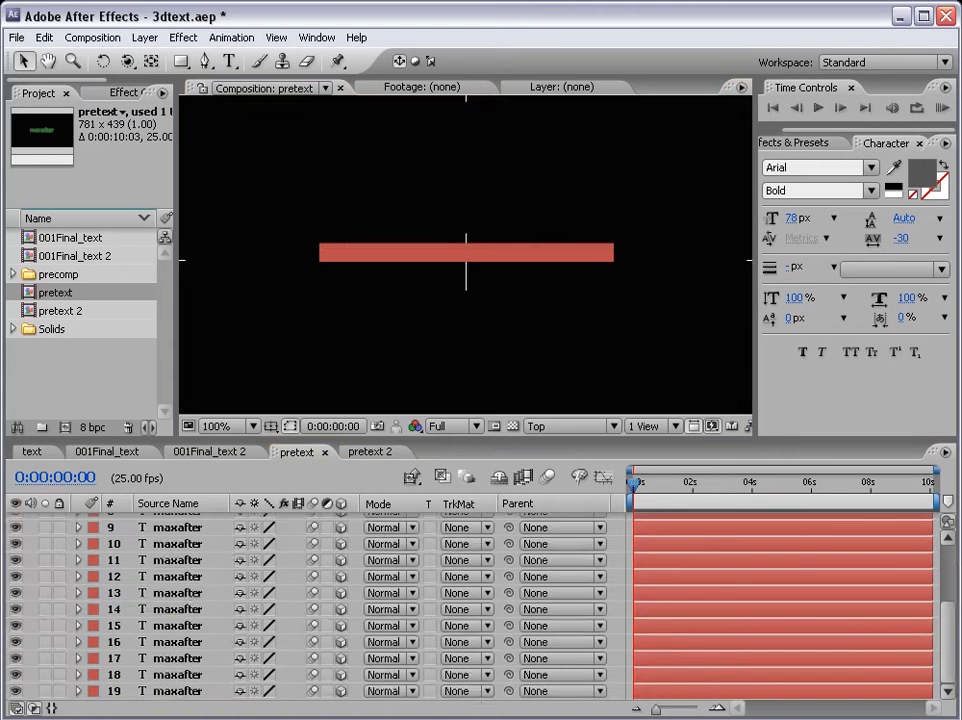
pyautogui.click(172, 691)
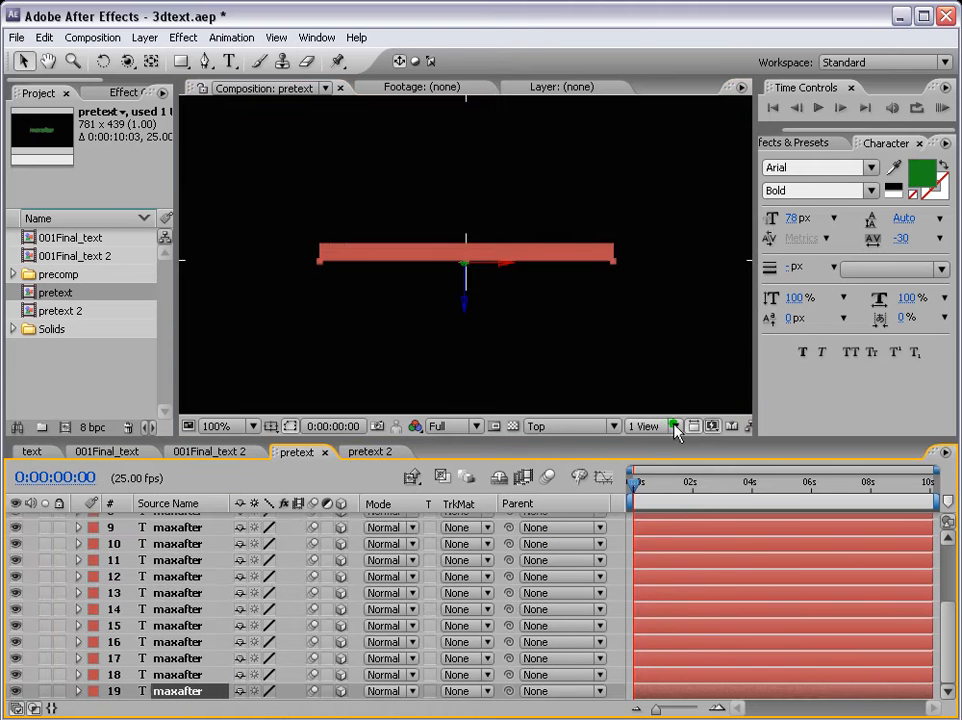
# Step: Split the composition viewer into two views and set the view beside the Top view to Active Camera
pyautogui.click(675, 427)
pyautogui.click(671, 455)
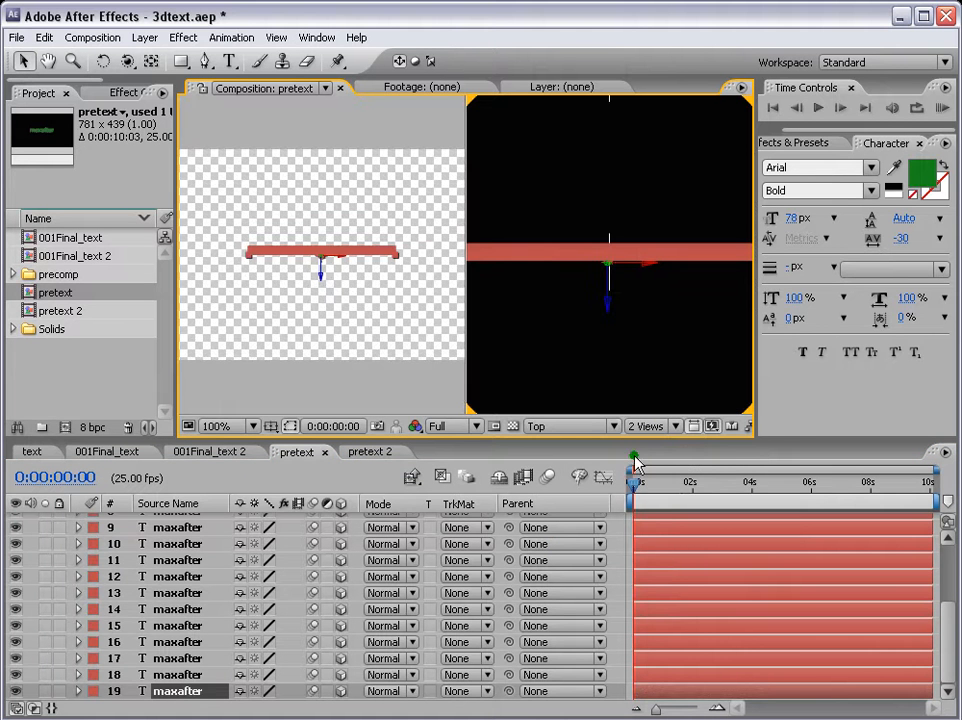
pyautogui.click(605, 426)
pyautogui.click(600, 444)
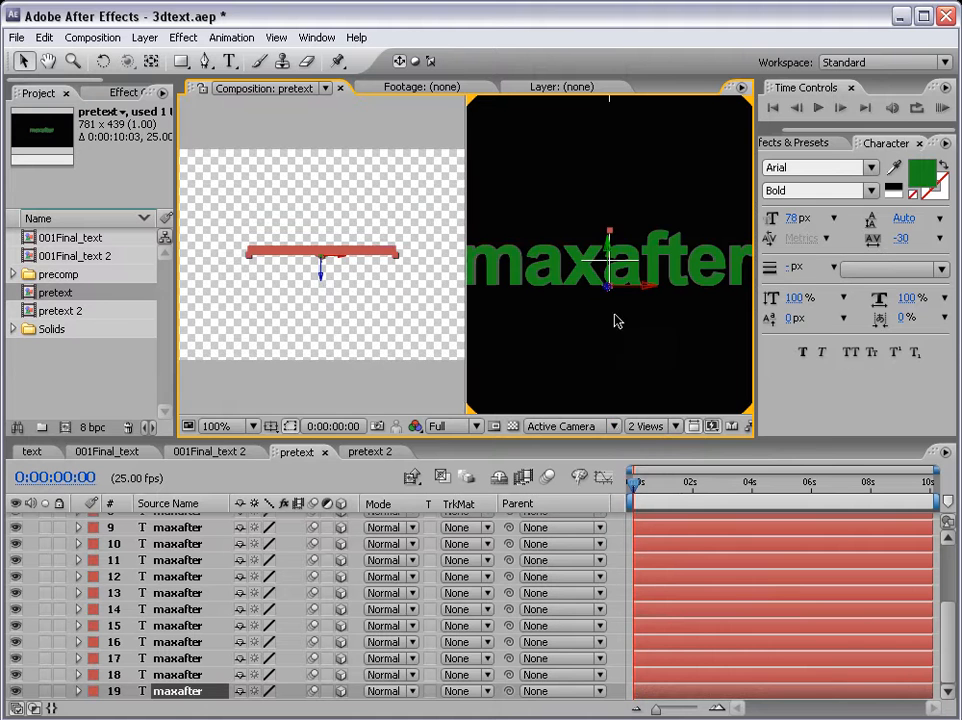
pyautogui.scroll(1, 660, 277)
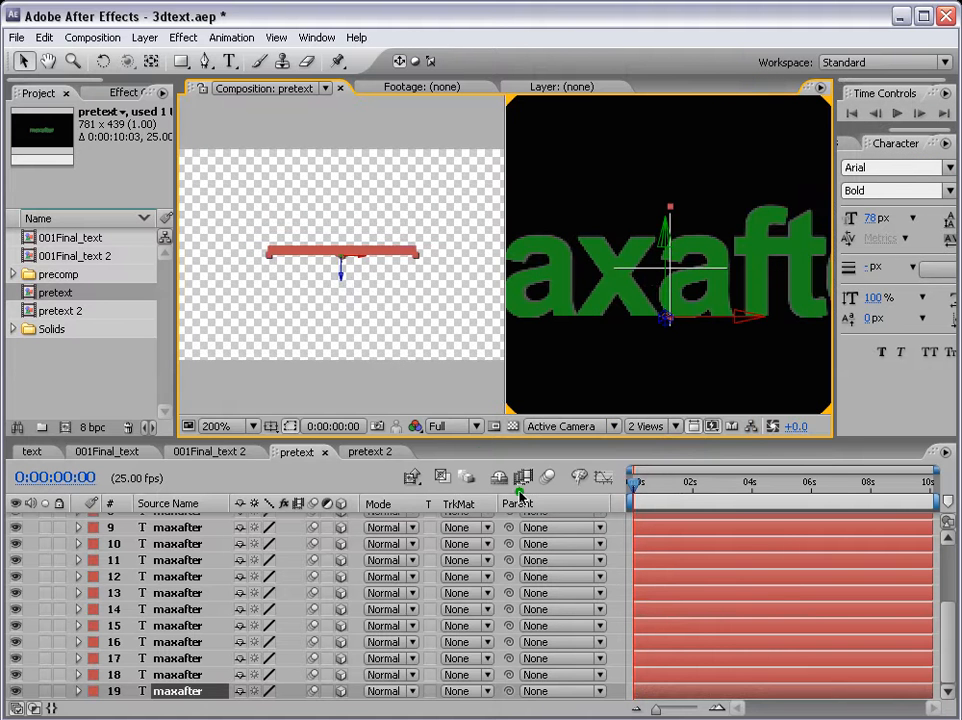
pyautogui.press(',')
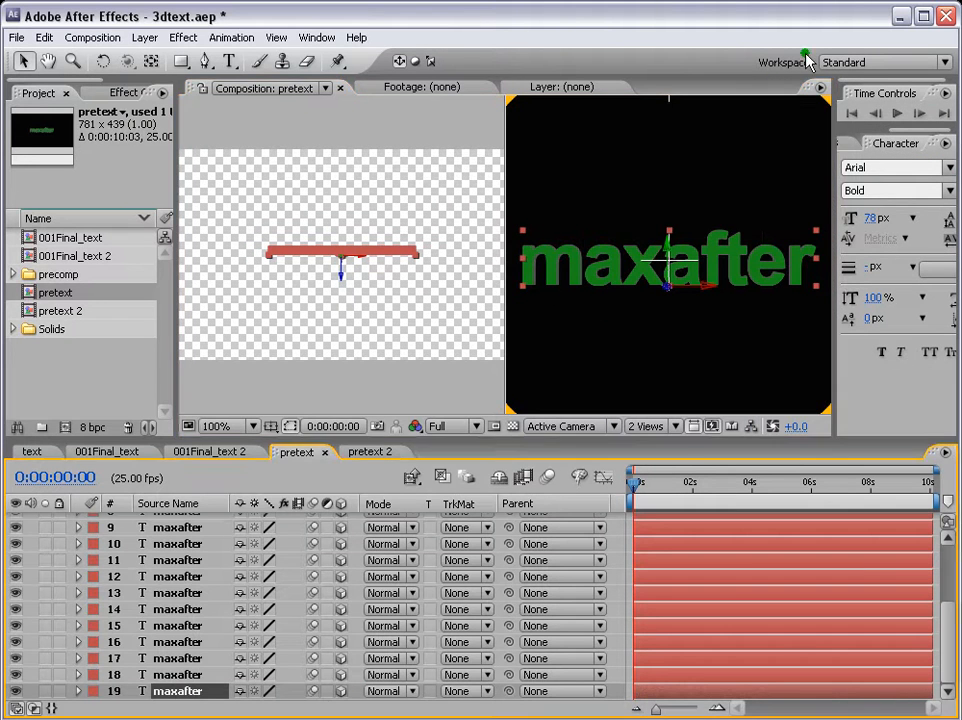
# Step: Find the Bevel Alpha effect by searching for "bev" and apply it to the front maxafter layer
pyautogui.hotkey('ctrl', '5')
pyautogui.write('bev')
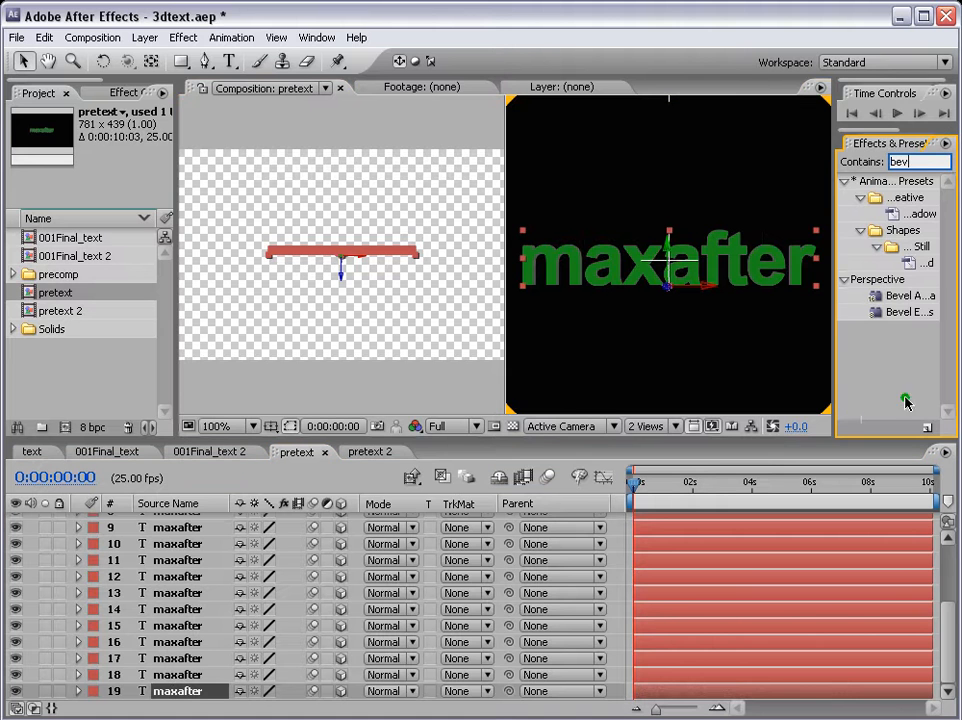
pyautogui.moveTo(838, 333); pyautogui.dragTo(757, 333)
pyautogui.click(833, 295)
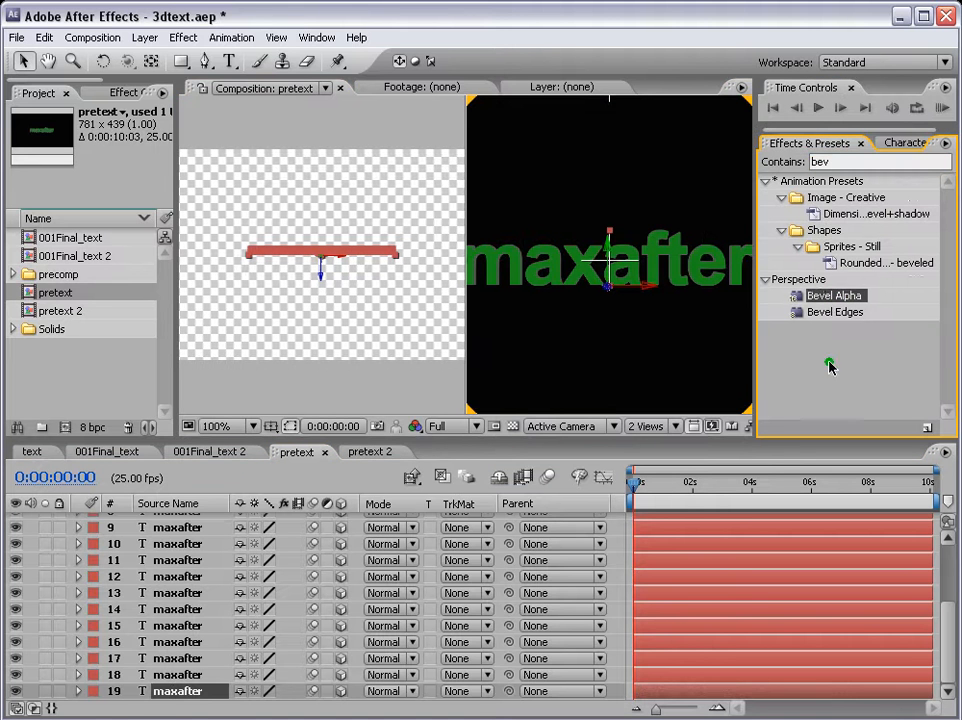
pyautogui.moveTo(820, 298); pyautogui.dragTo(180, 691)
pyautogui.scroll(1, 618, 268)
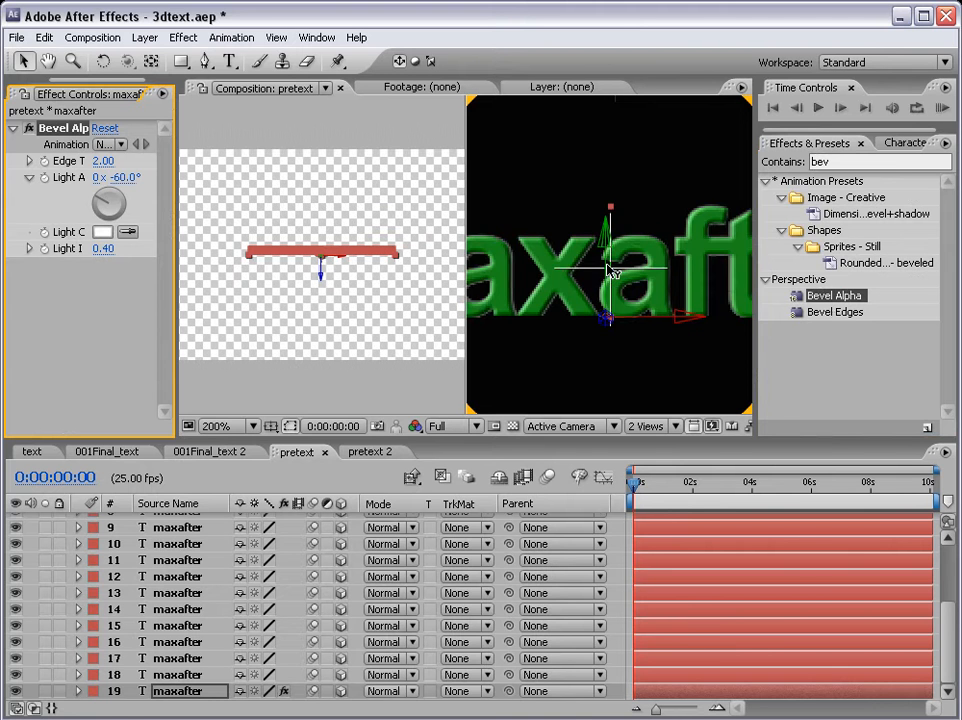
# Step: Apply the Bevel Alpha effect to the back maxafter layer, number 1
pyautogui.scroll(-1, 614, 270)
pyautogui.moveTo(951, 616); pyautogui.dragTo(951, 526)
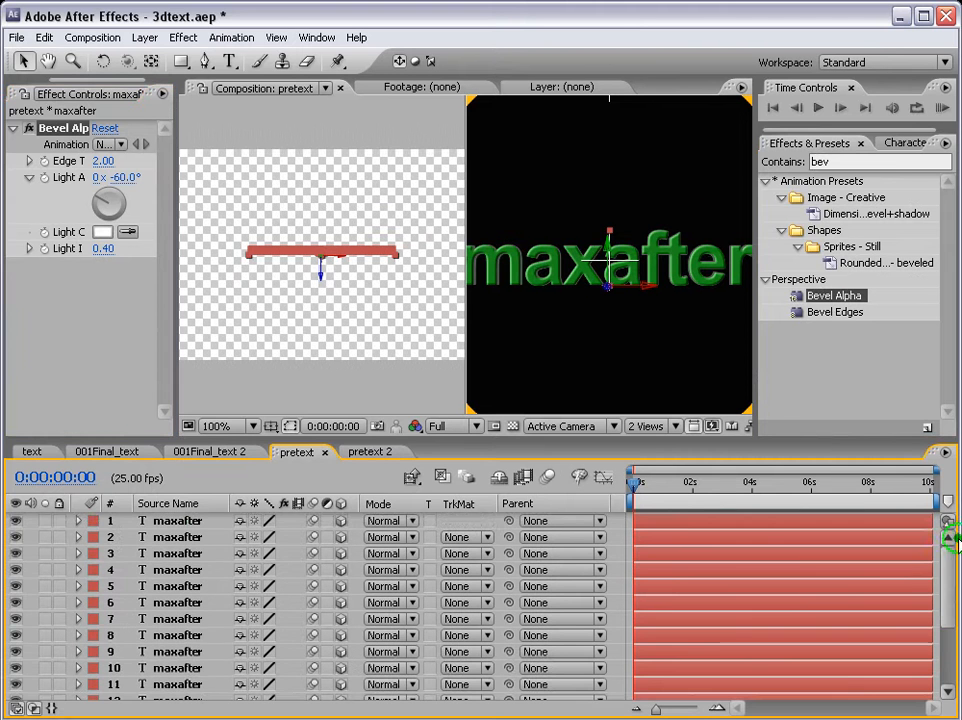
pyautogui.click(183, 524)
pyautogui.scroll(2, 325, 270)
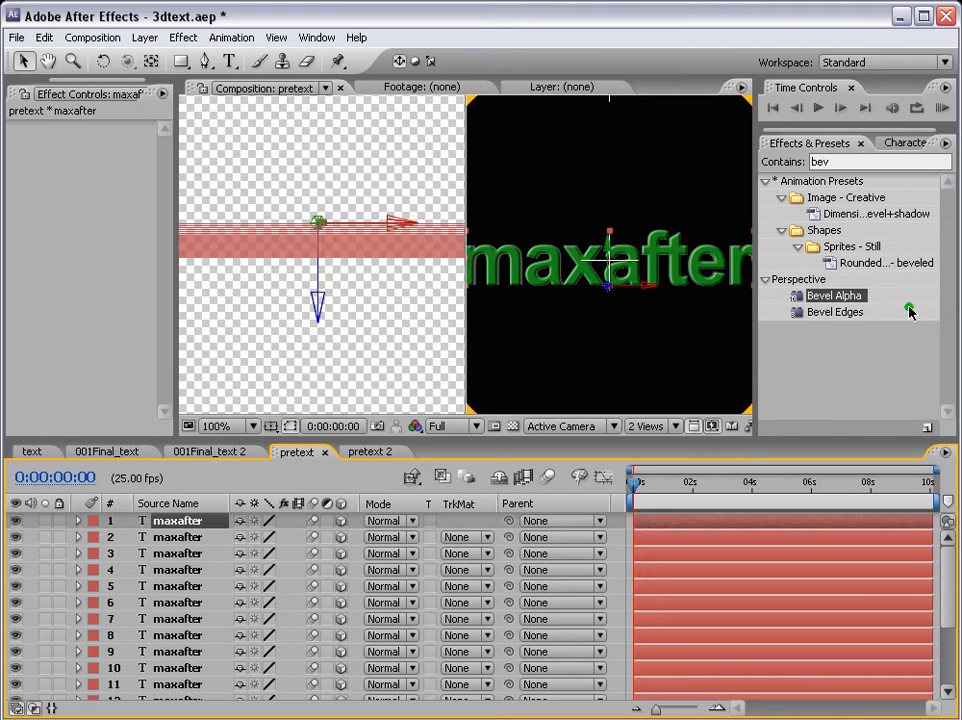
pyautogui.moveTo(833, 297); pyautogui.dragTo(682, 524)
# Step: Find Drop Shadow by searching for "shad", apply it to front maxafter layer 19, and set opacity 100%, distance 0 and softness 5
pyautogui.moveTo(835, 492)
pyautogui.mouseDown()
pyautogui.moveTo(940, 513)
pyautogui.moveTo(948, 605)
pyautogui.moveTo(947, 592)
pyautogui.moveTo(188, 692)
pyautogui.mouseUp()
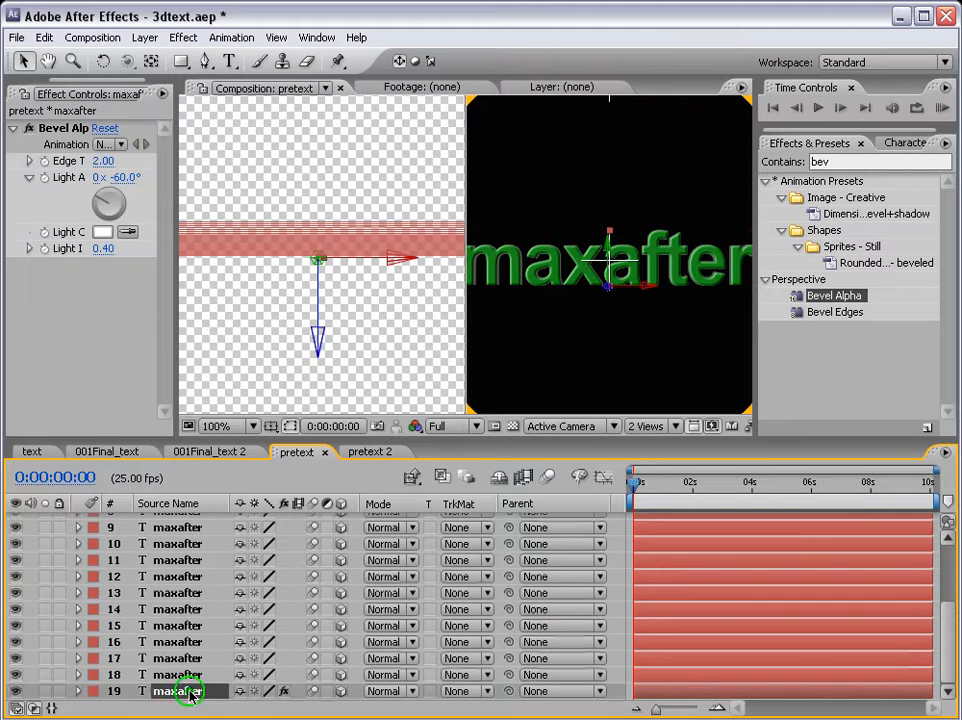
pyautogui.write('s')
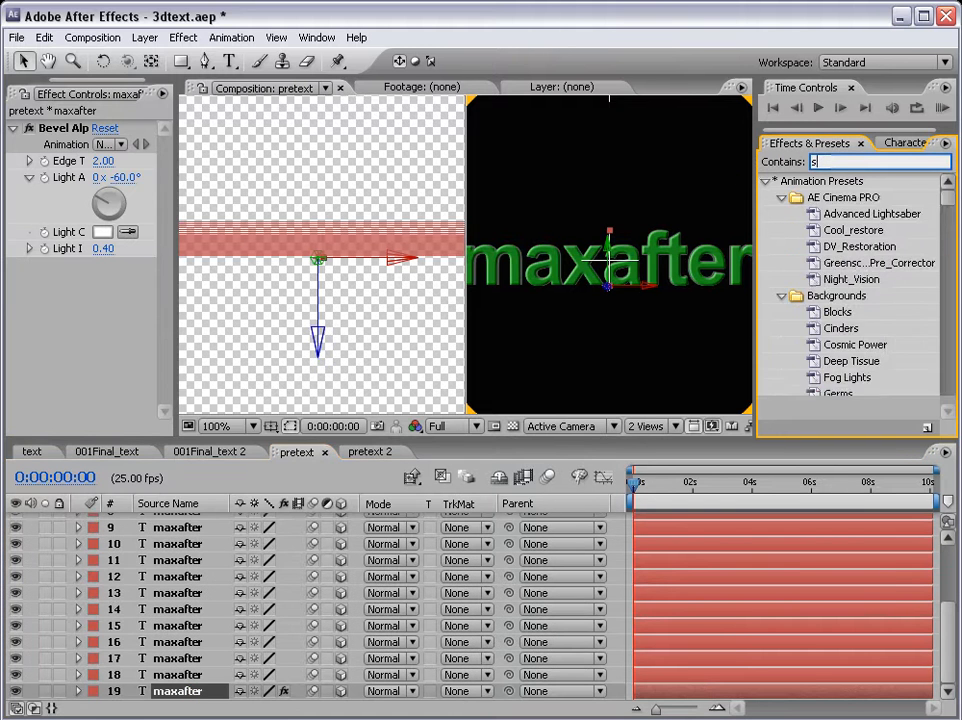
pyautogui.write('had')
pyautogui.moveTo(838, 361); pyautogui.dragTo(100, 395)
pyautogui.click(100, 390)
pyautogui.write('0')
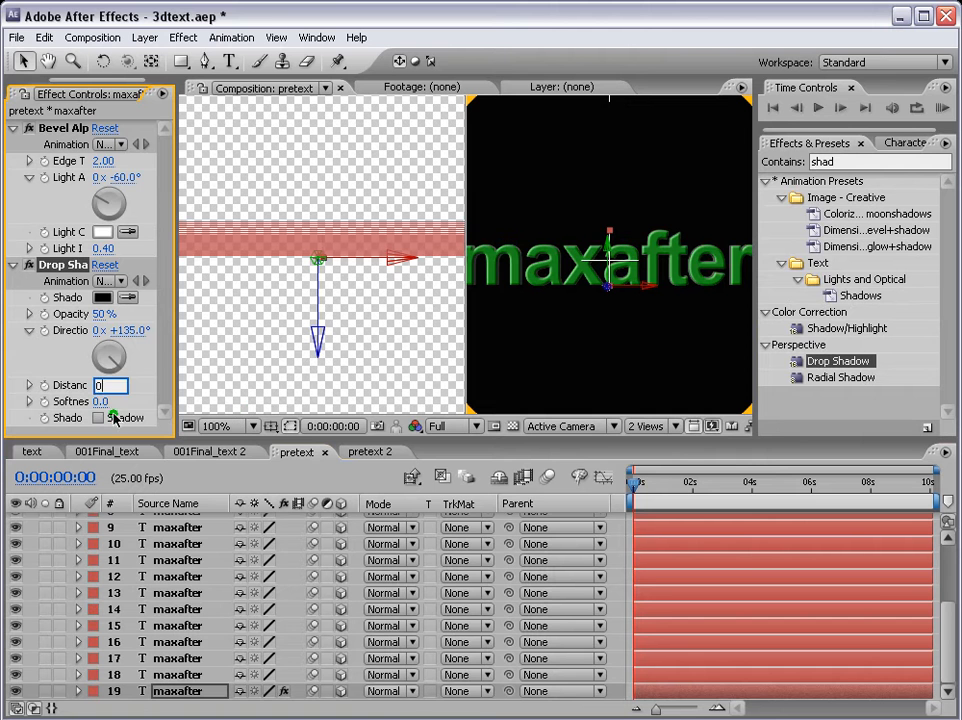
pyautogui.click(97, 400)
pyautogui.click(290, 430)
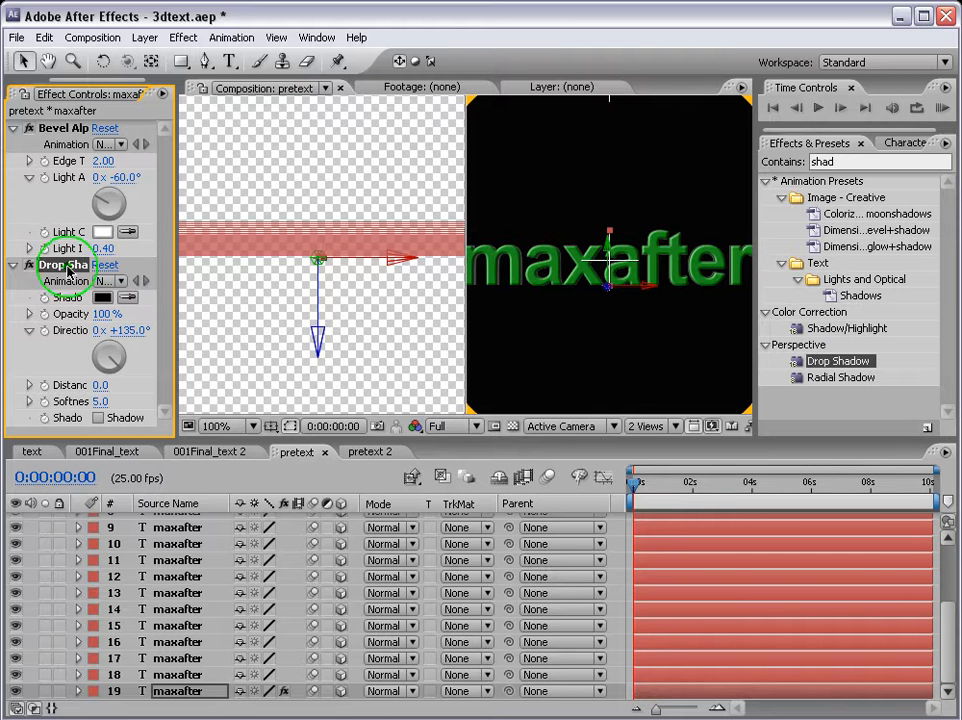
# Step: Add the Drop Shadow effect to the back maxafter layer, number 1
pyautogui.moveTo(948, 612); pyautogui.dragTo(951, 522)
pyautogui.click(190, 522)
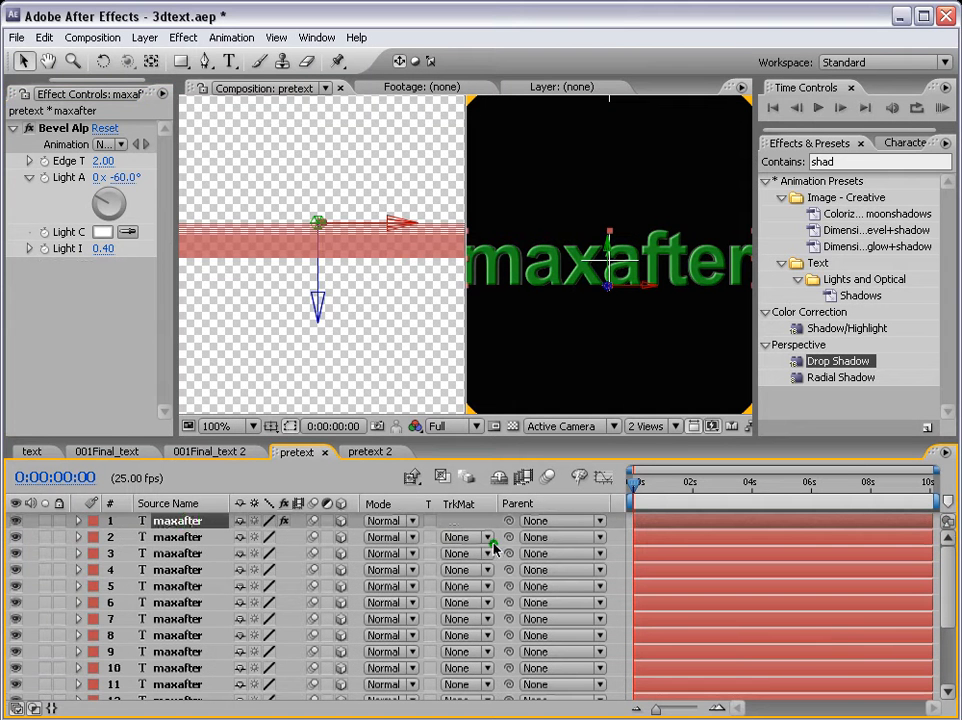
pyautogui.doubleClick(890, 360)
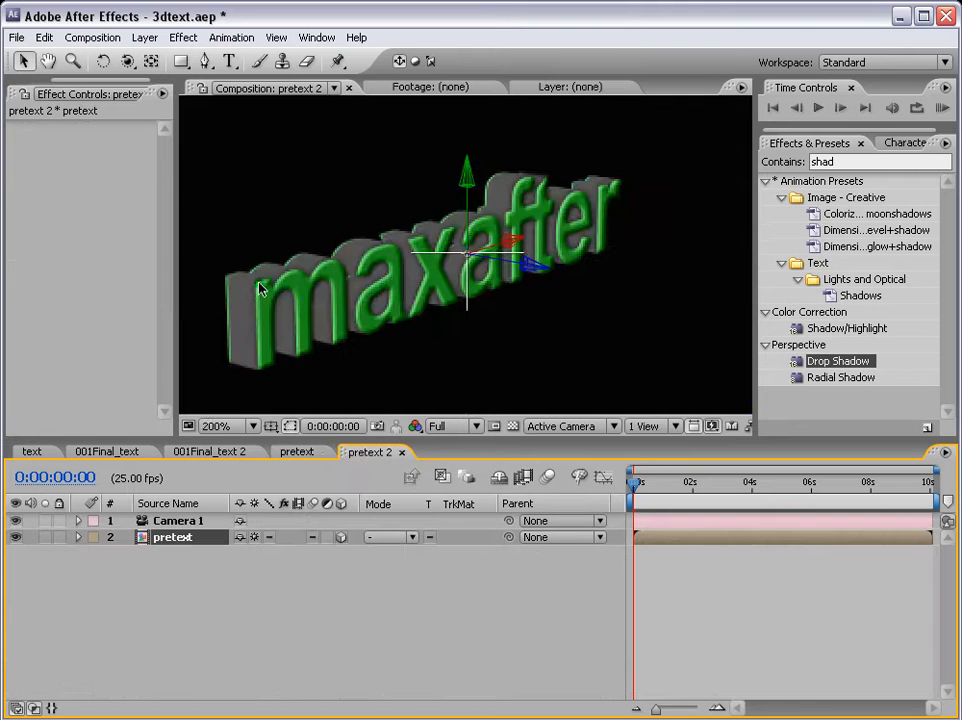
# Step: Orbit the camera in the pretext 2 composition to inspect the bevelled and shadowed 3D text
pyautogui.press(',')
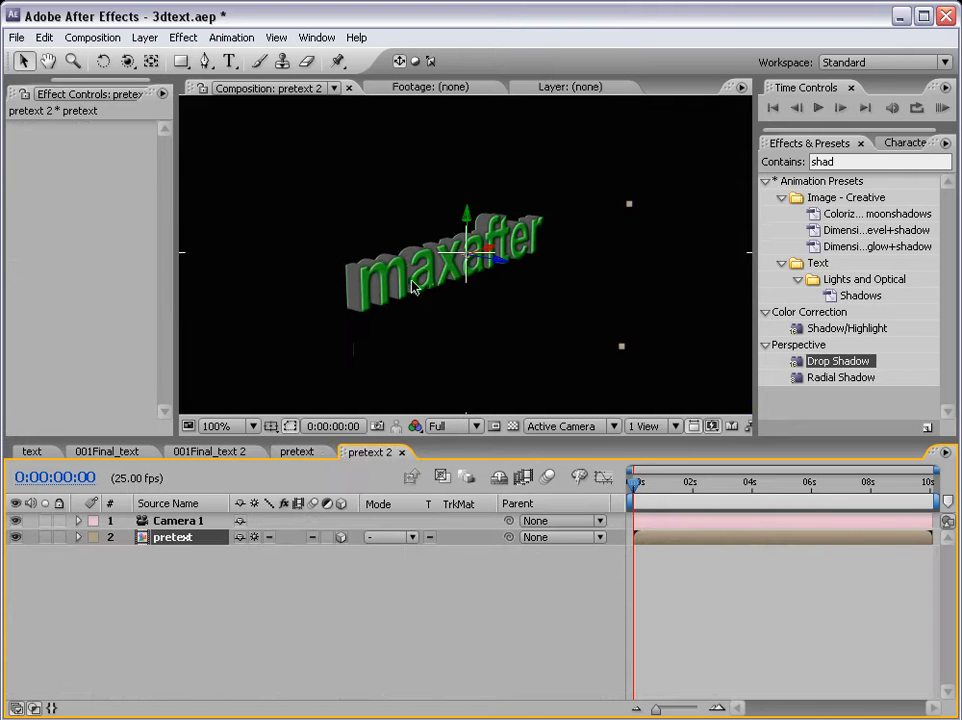
pyautogui.press('c')
pyautogui.moveTo(308, 207); pyautogui.dragTo(313, 253)
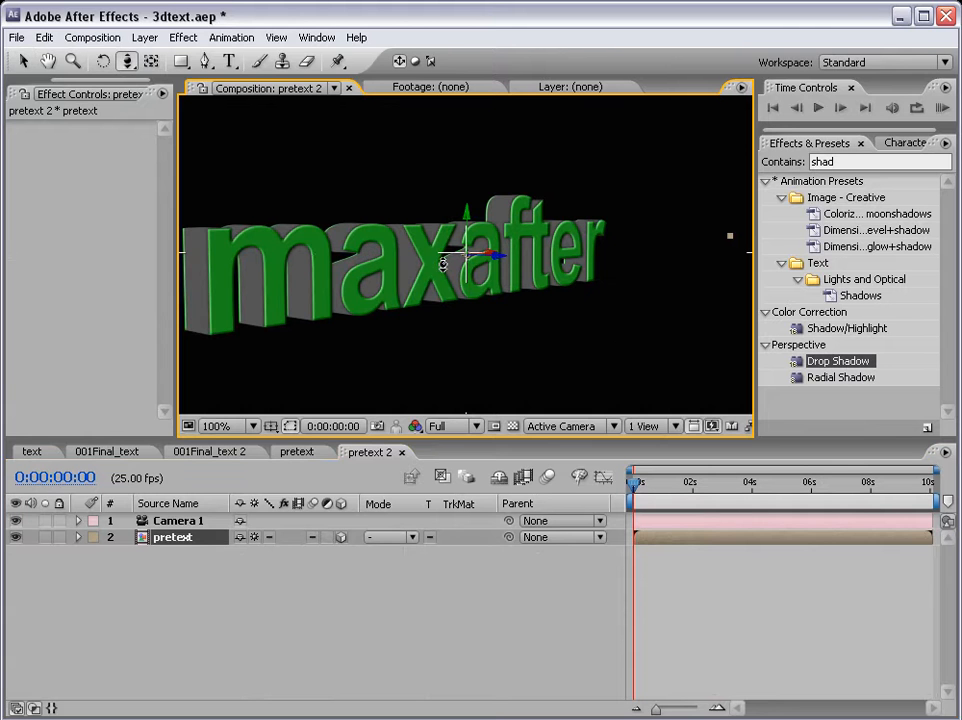
# Step: Create a new royal blue solid in pretext 2 and move it beneath the pretext layer as the background
pyautogui.click(140, 599)
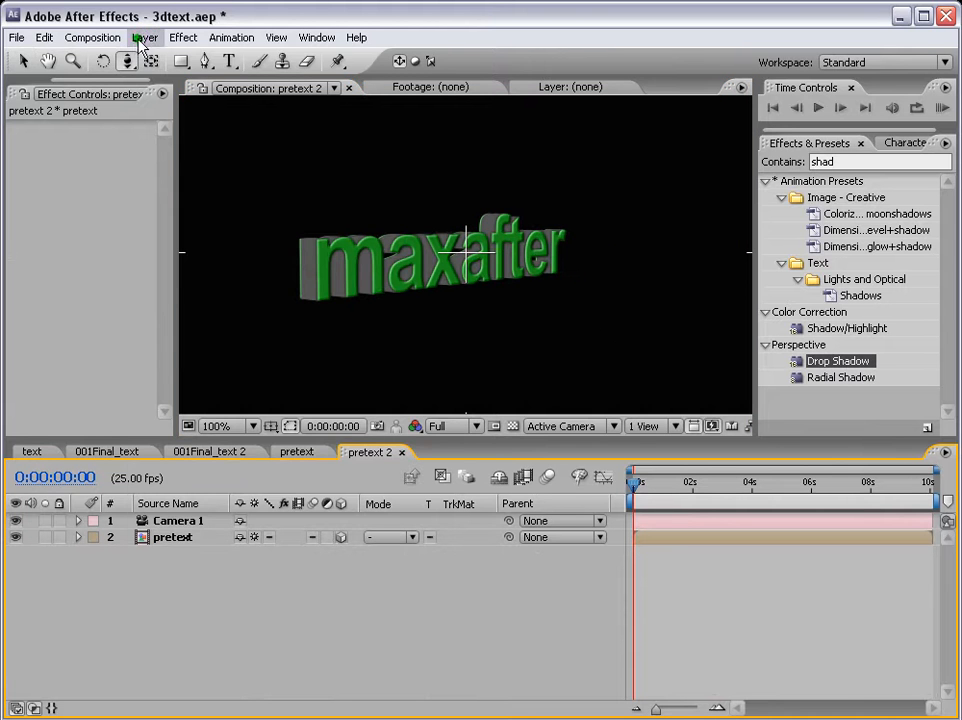
pyautogui.click(145, 37)
pyautogui.click(152, 60)
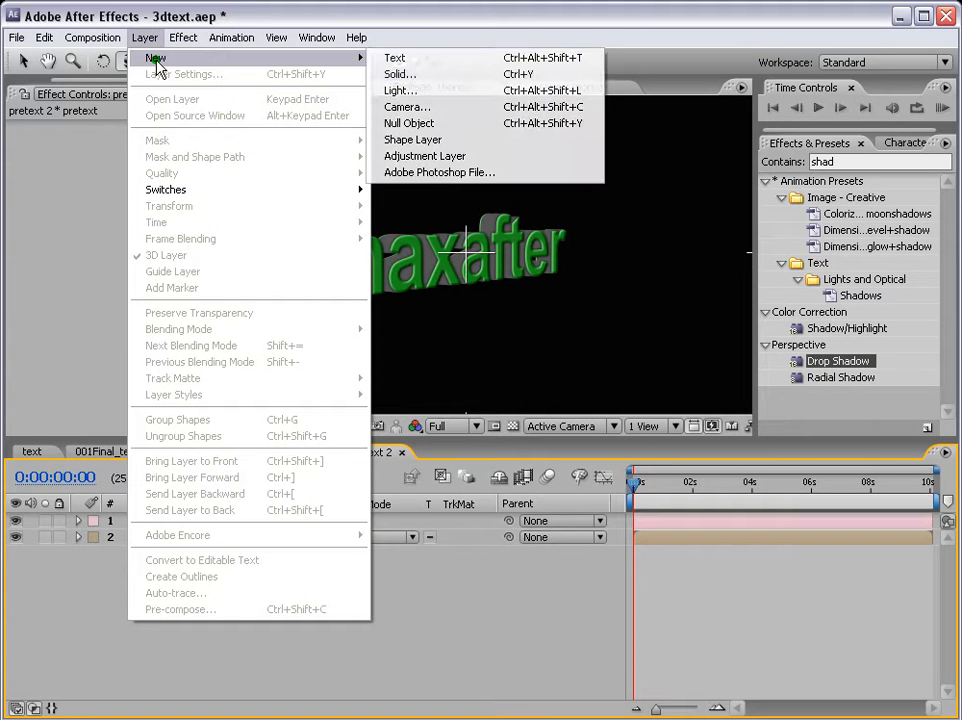
pyautogui.click(421, 76)
pyautogui.click(630, 509)
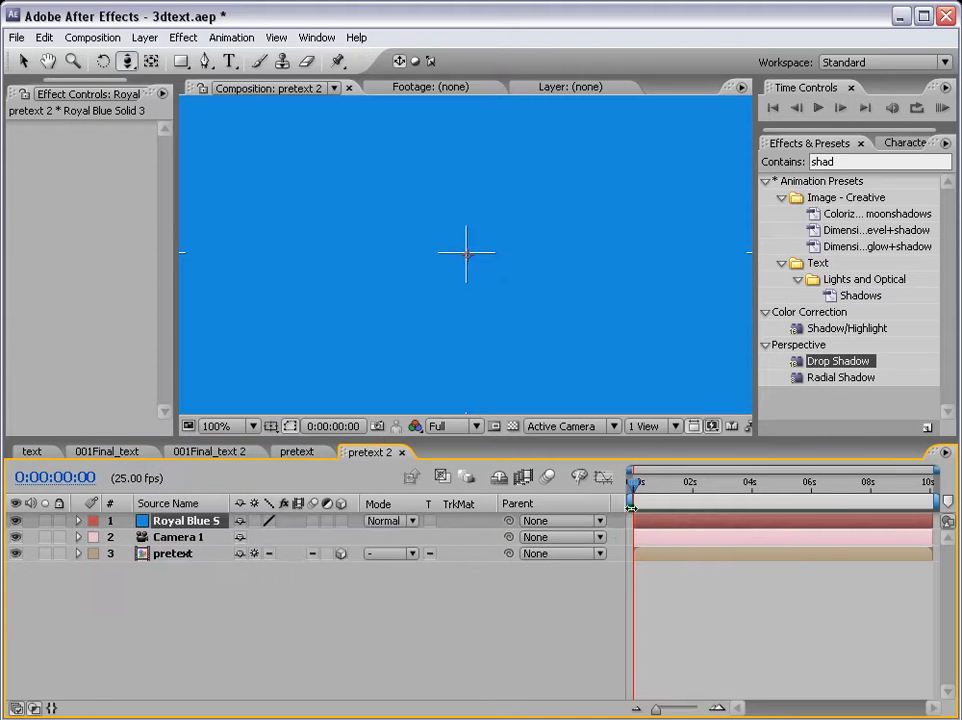
pyautogui.moveTo(163, 522); pyautogui.dragTo(170, 556)
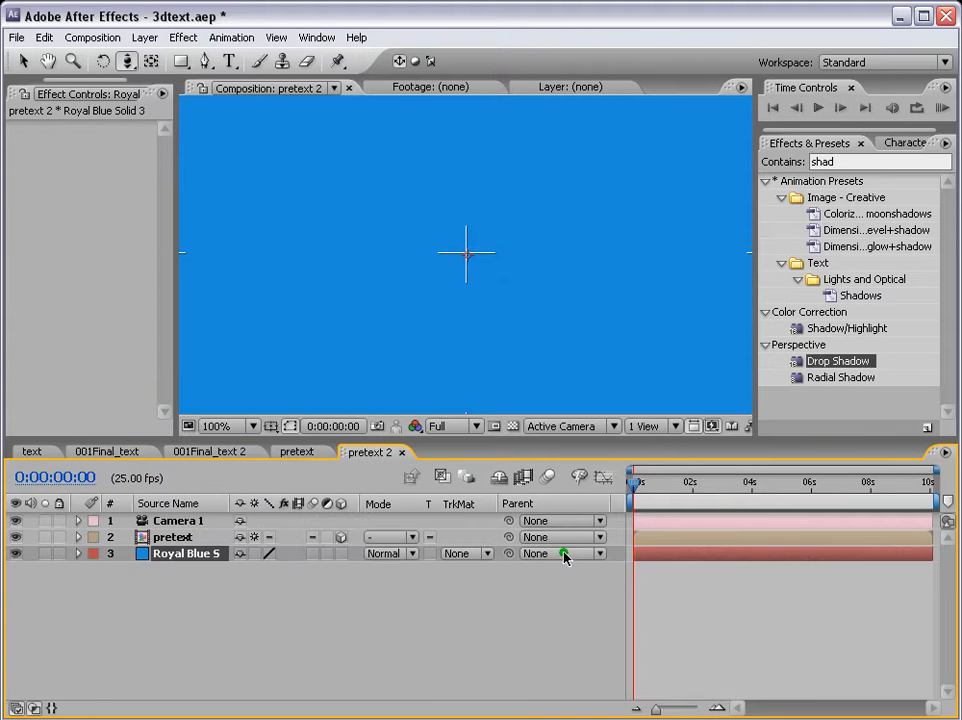
# Step: Find the Ramp effect by searching for "ramp" and apply it to the royal blue solid
pyautogui.click(850, 168)
pyautogui.write('ramp')
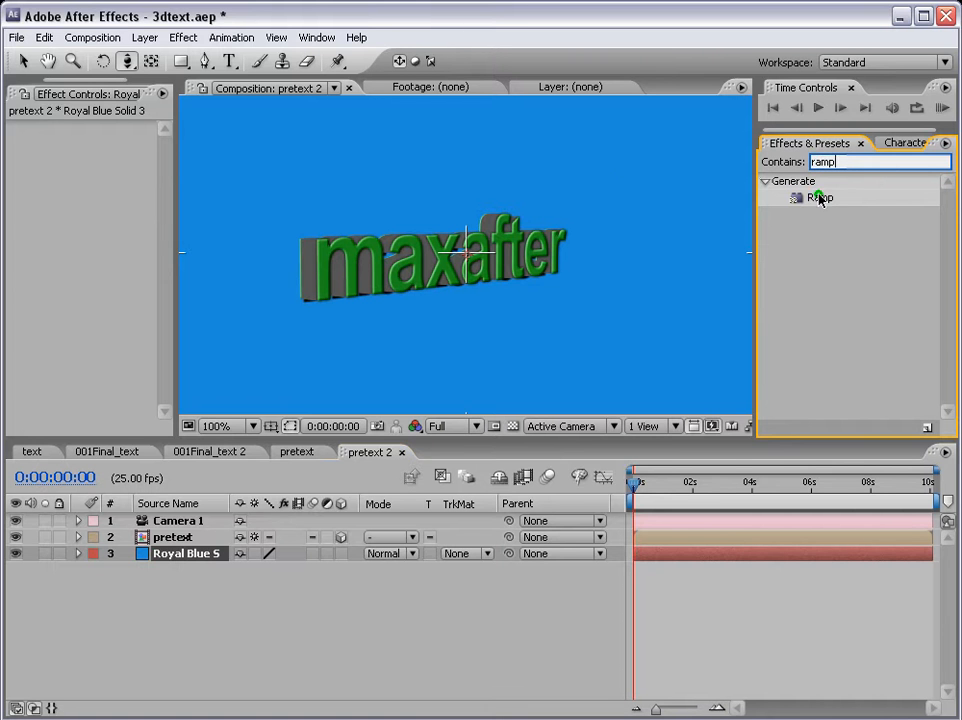
pyautogui.moveTo(820, 197); pyautogui.dragTo(705, 565)
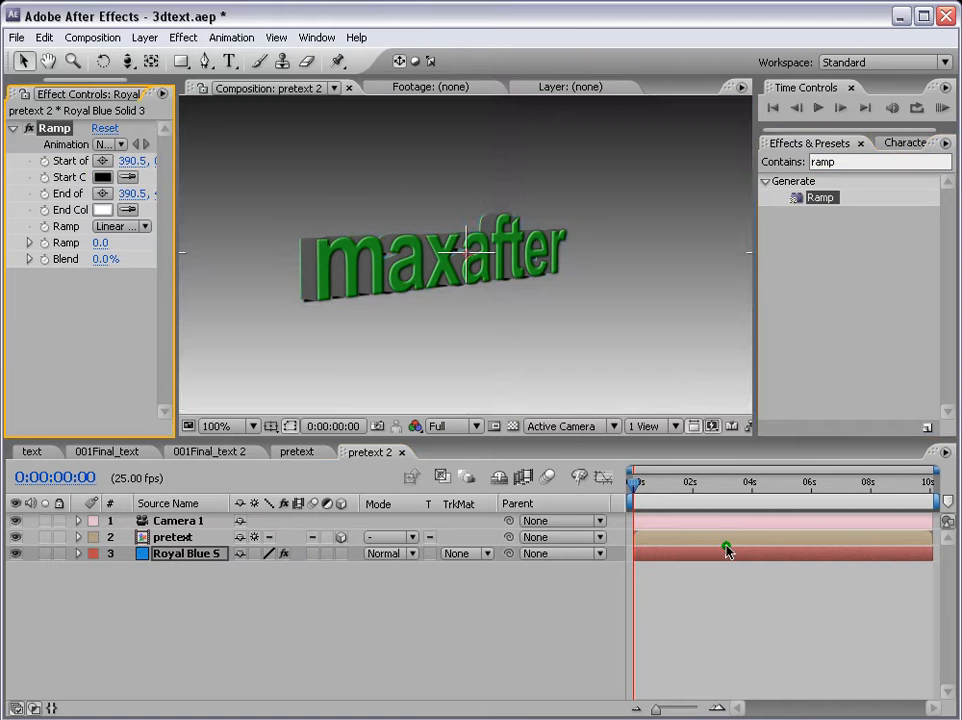
# Step: Set the Ramp effect's start colour to the grey 909090
pyautogui.press(',')
pyautogui.click(102, 177)
pyautogui.moveTo(387, 520); pyautogui.dragTo(365, 541)
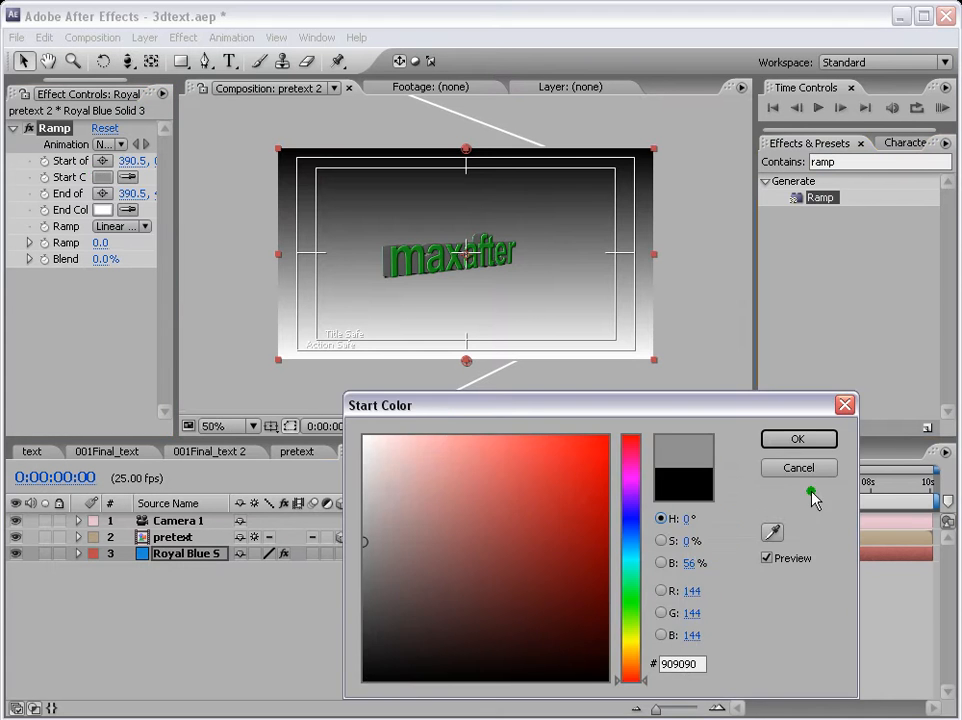
pyautogui.click(797, 440)
pyautogui.click(105, 323)
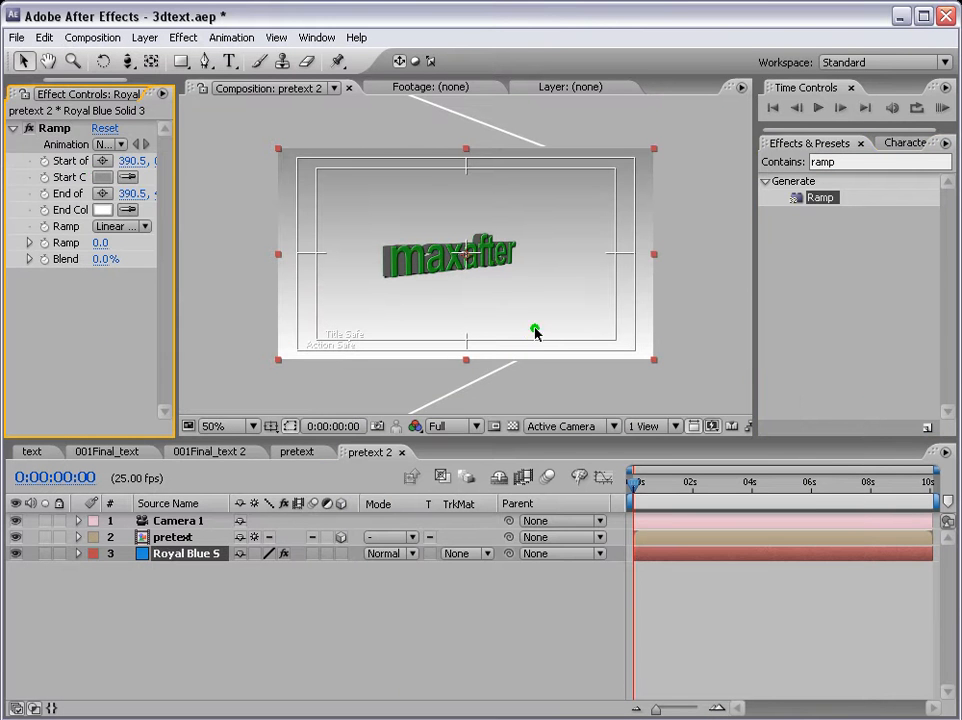
# Step: Delete the Camera 1 layer, then duplicate the pretext layer and select the lower copy
pyautogui.click(428, 520)
pyautogui.press('Delete')
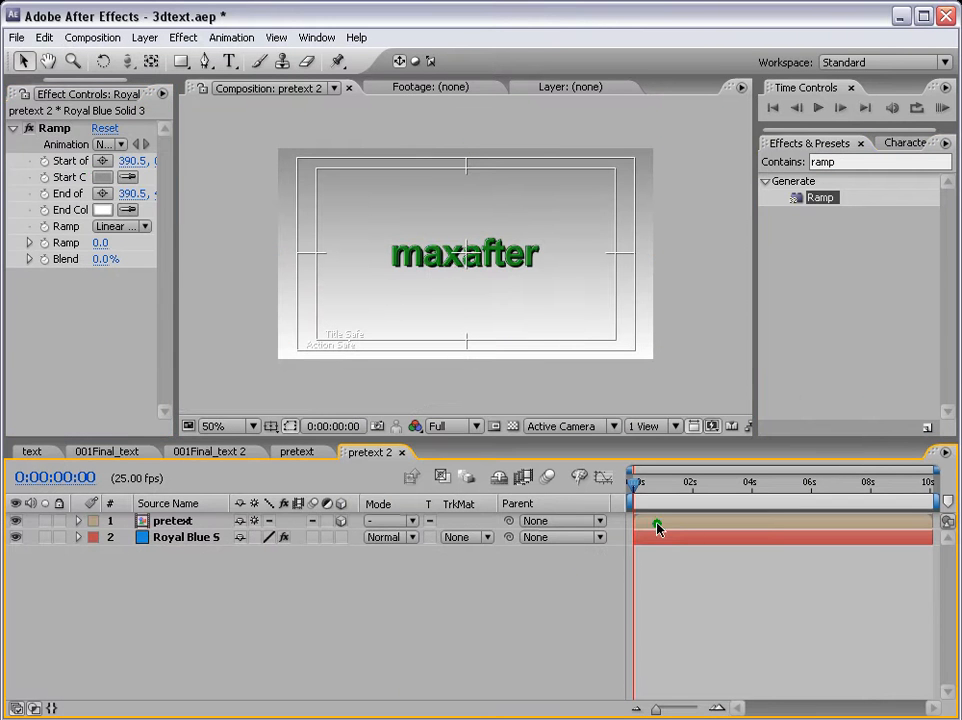
pyautogui.click(657, 527)
pyautogui.click(491, 295)
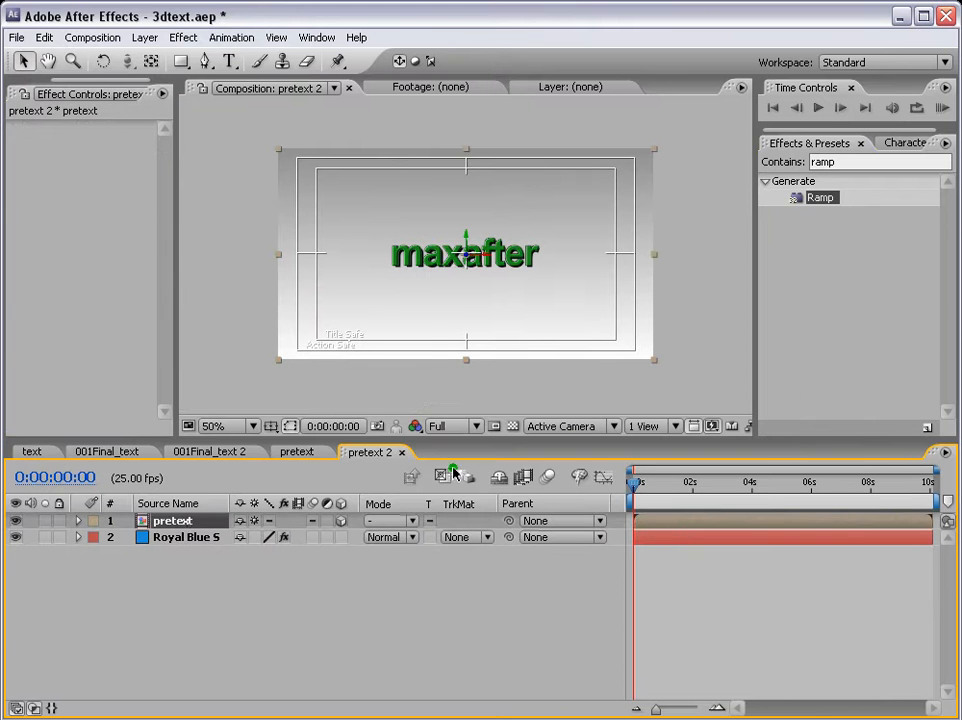
pyautogui.hotkey('ctrl', 'd')
pyautogui.click(190, 537)
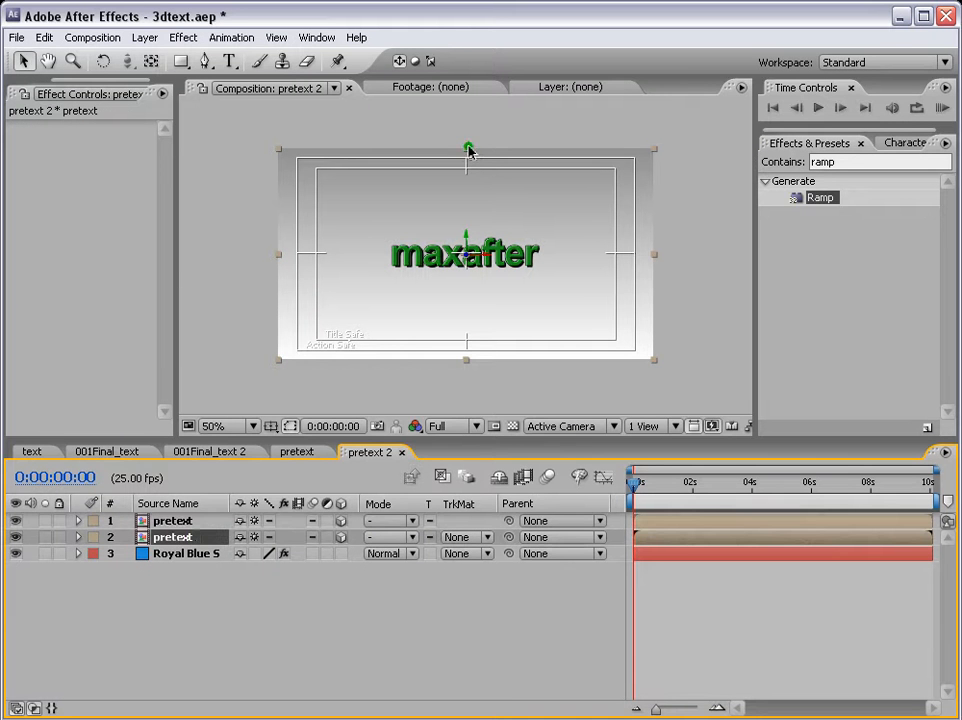
# Step: Flip the lower pretext copy vertically by setting its scale to 100, -100, 100 with the proportions unlinked
pyautogui.moveTo(470, 150); pyautogui.dragTo(481, 366)
pyautogui.press('s')
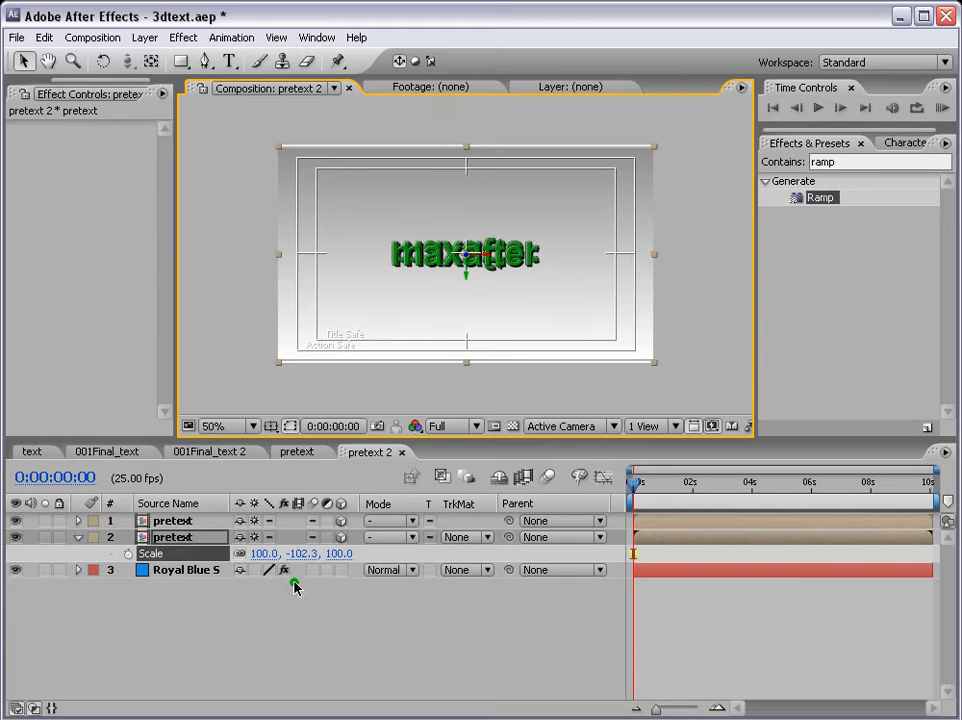
pyautogui.click(241, 554)
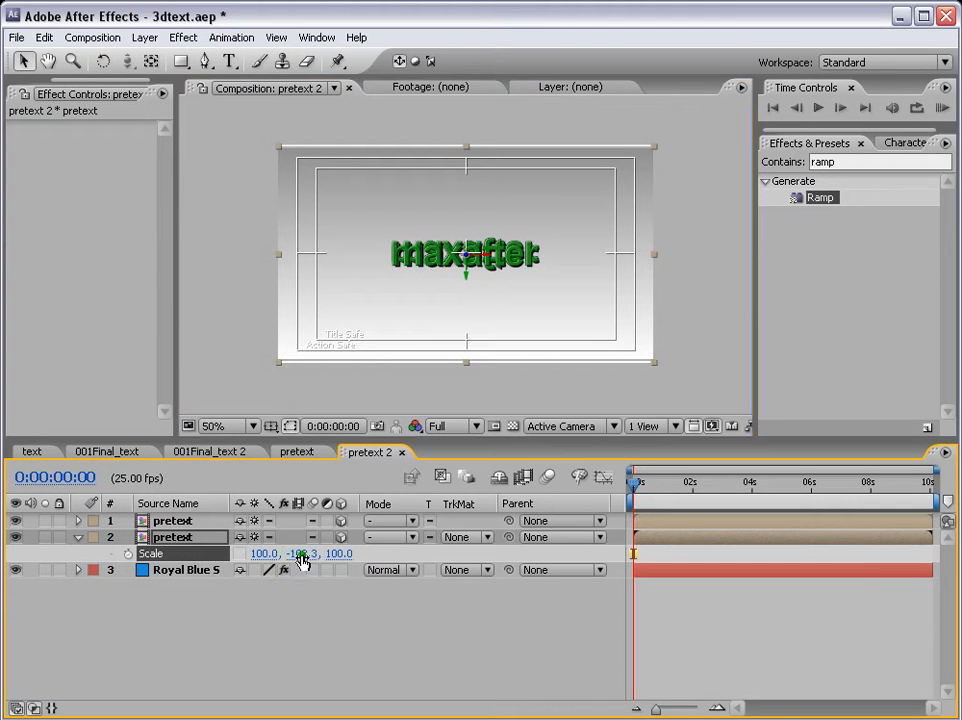
pyautogui.click(300, 554)
pyautogui.write('-1')
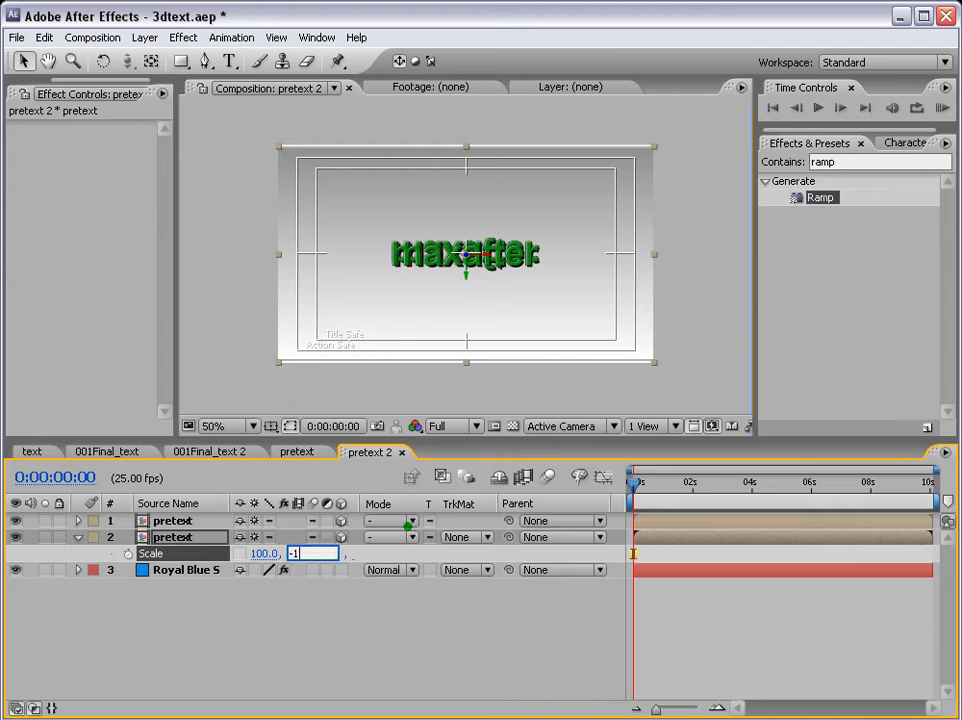
pyautogui.click(408, 531)
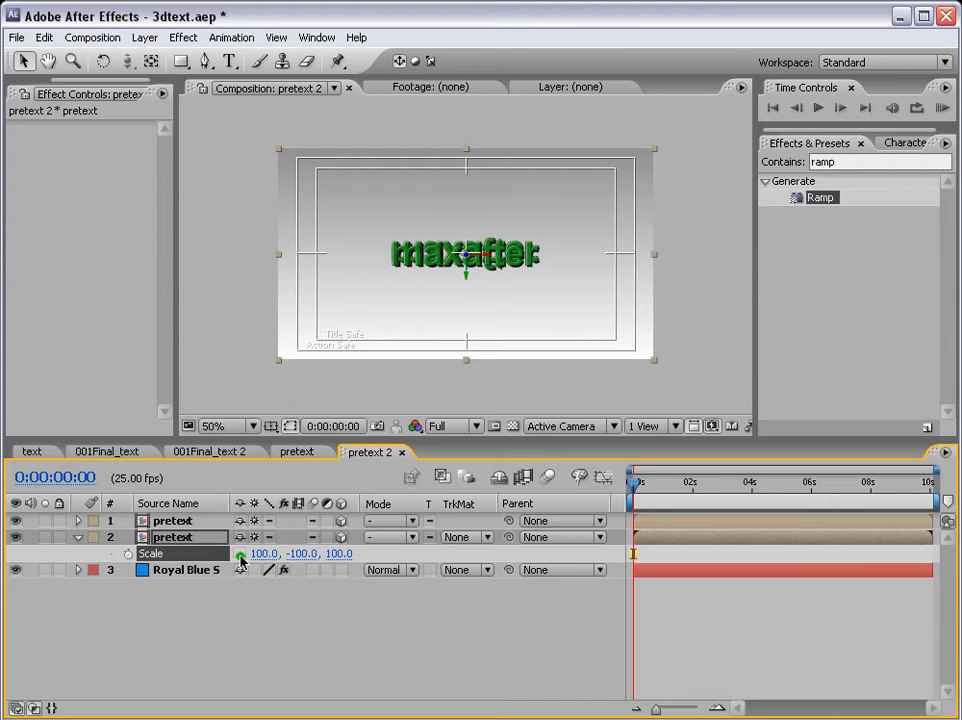
# Step: Move the flipped pretext copy straight down so it sits directly under the upright text as a reflection
pyautogui.click(491, 280)
pyautogui.moveTo(484, 280)
pyautogui.mouseDown()
pyautogui.moveTo(462, 271)
pyautogui.moveTo(467, 298)
pyautogui.mouseUp()
pyautogui.scroll(1, 421, 281)
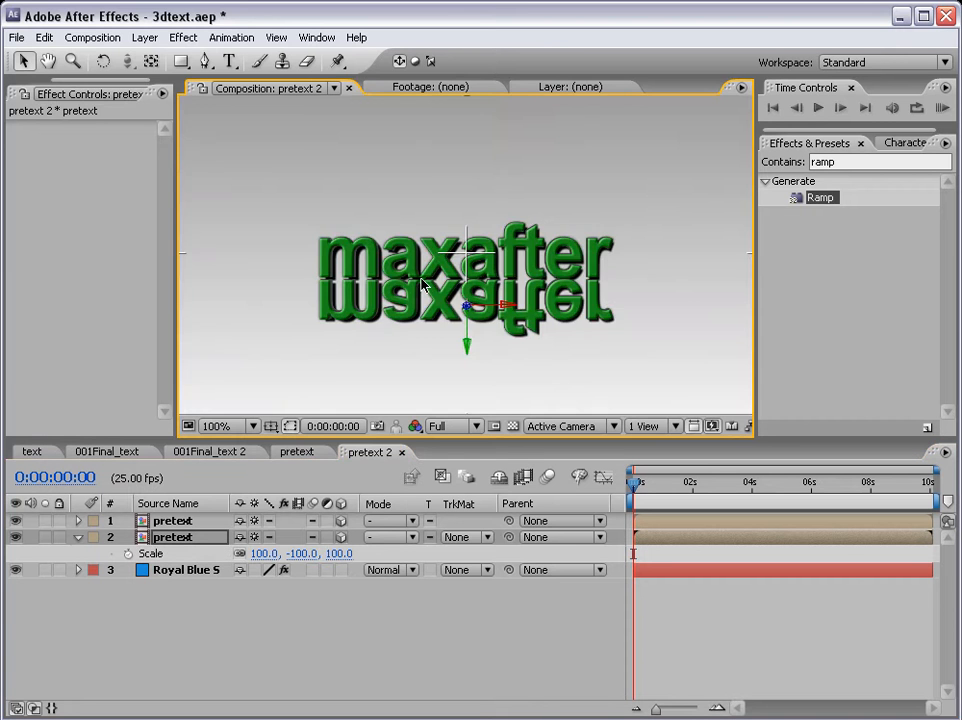
pyautogui.scroll(-1, 421, 281)
# Step: Draw a wide rectangular mask over the upper part of the flipped pretext copy and feather it 63 pixels
pyautogui.press('q')
pyautogui.click(194, 536)
pyautogui.moveTo(228, 164); pyautogui.dragTo(664, 275)
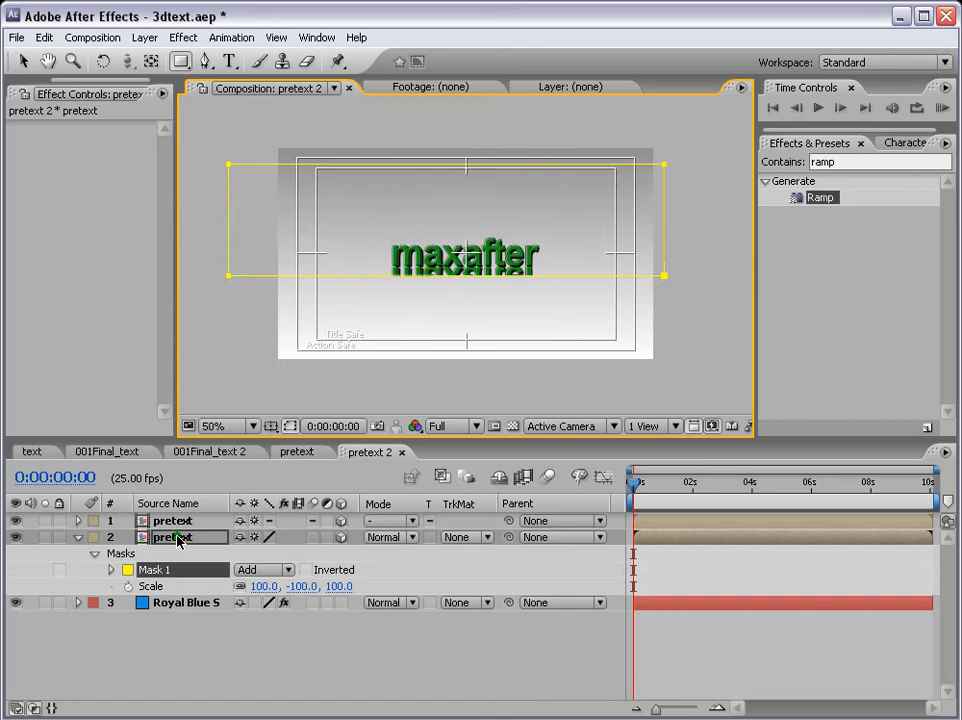
pyautogui.press('f')
pyautogui.moveTo(262, 569); pyautogui.dragTo(172, 550)
pyautogui.click(170, 543)
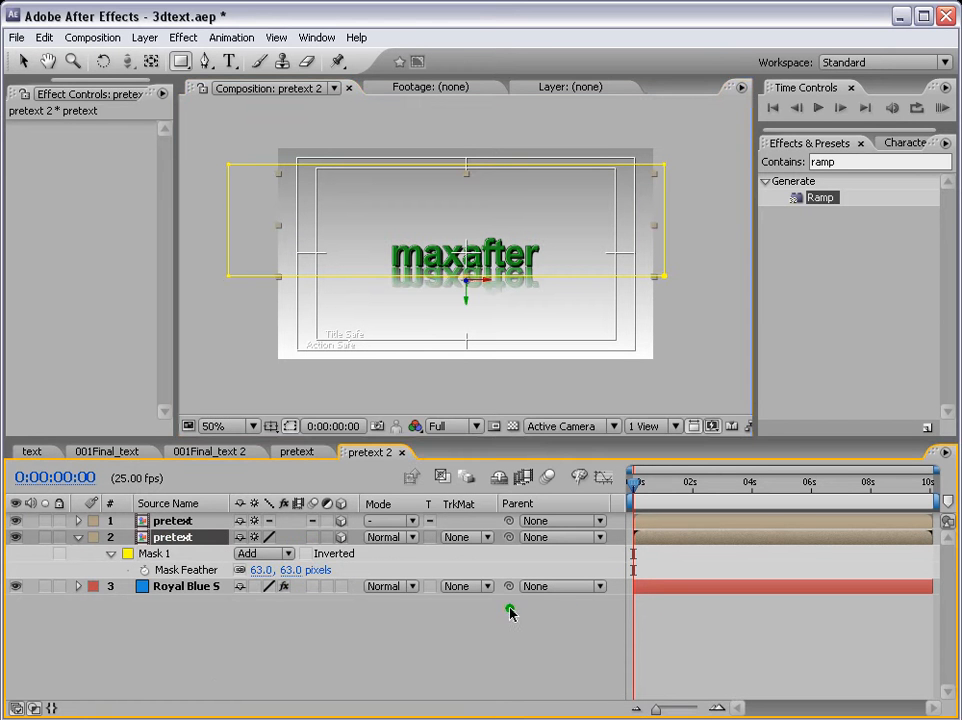
# Step: Set the reflection layer's opacity to 50%
pyautogui.press('t')
pyautogui.click(243, 553)
pyautogui.write('50')
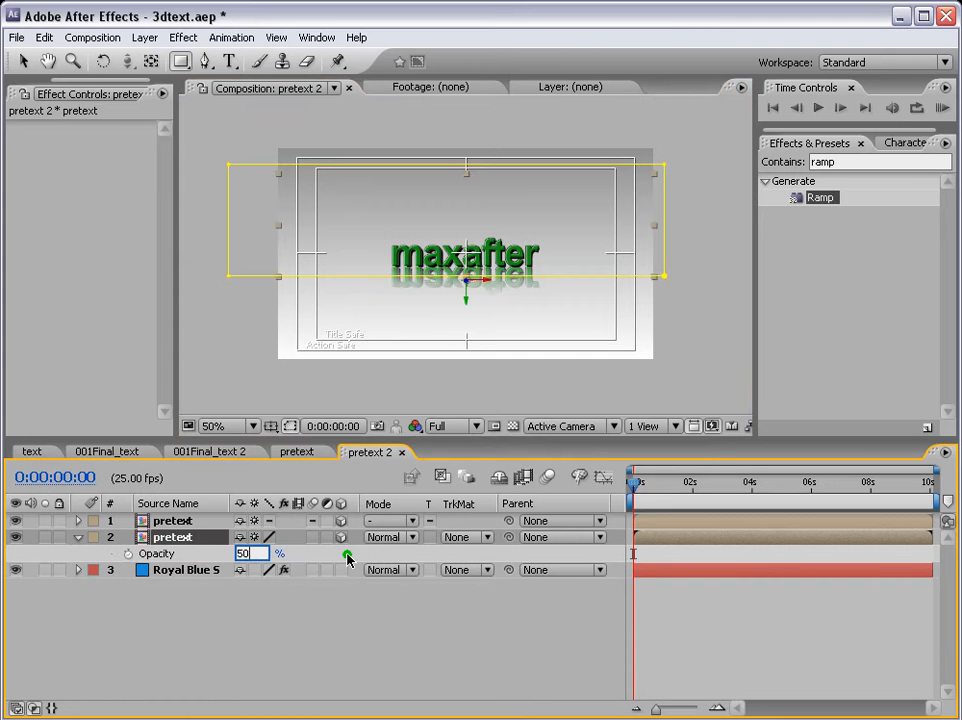
pyautogui.press('Return')
pyautogui.press('t')
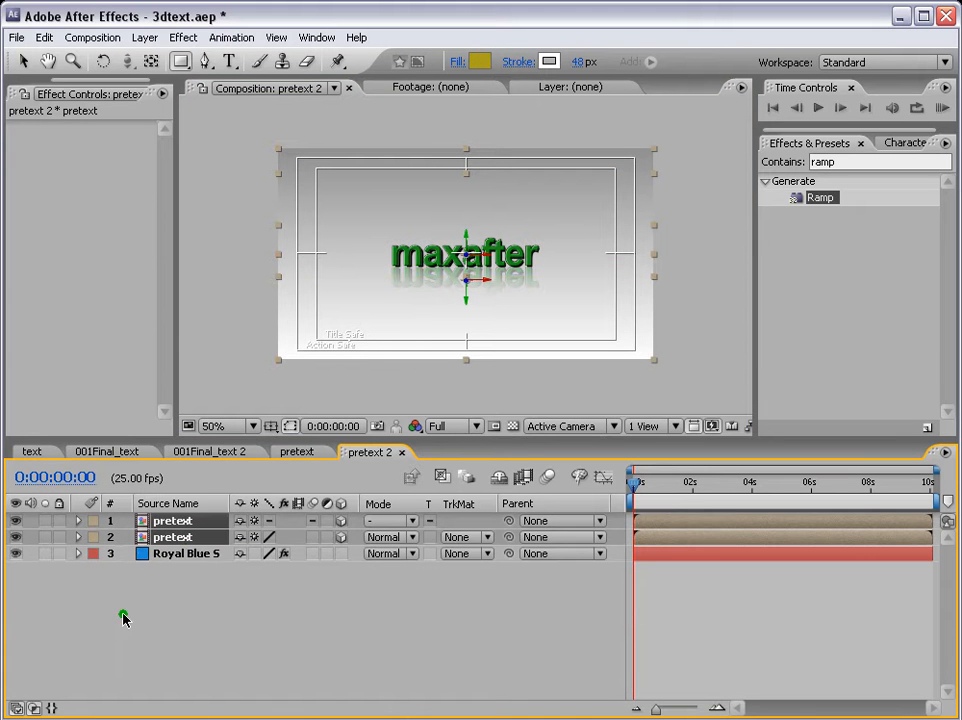
# Step: Show the rotation properties of both pretext layers and add starting Y Rotation keyframes at 0 seconds
pyautogui.press('r')
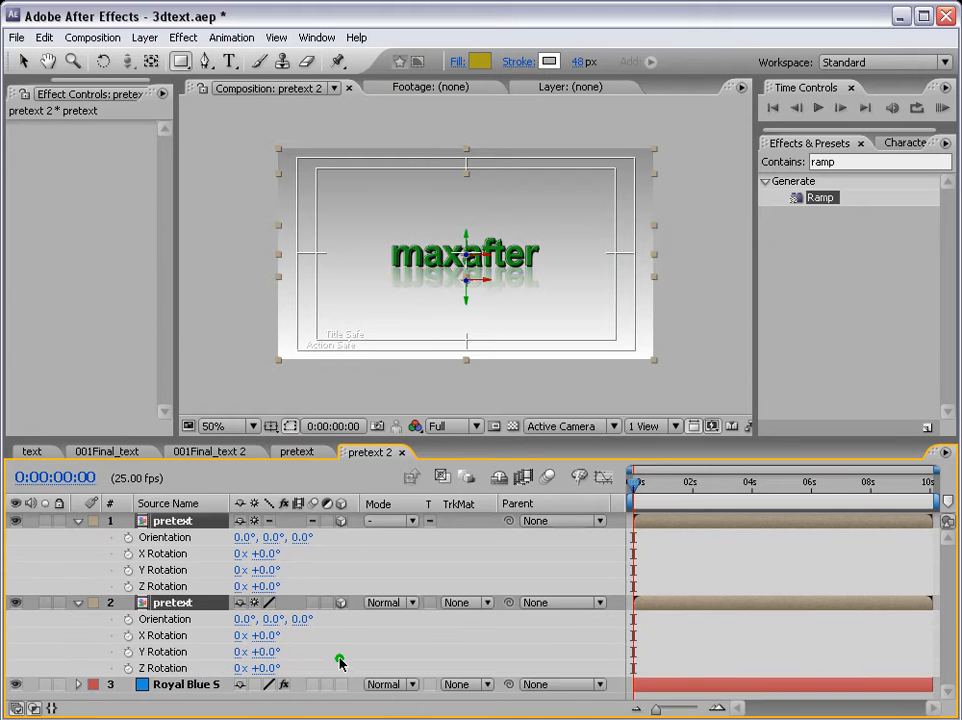
pyautogui.click(128, 570)
pyautogui.click(128, 651)
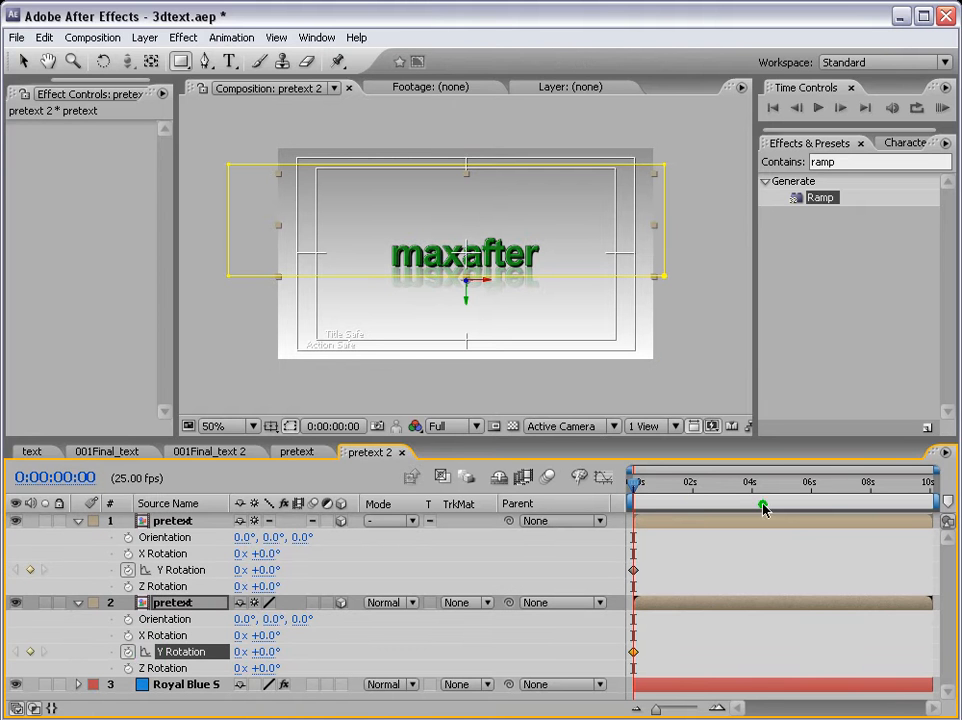
# Step: Go to 0:00:06:00, end the work area there and trim the composition to the work area
pyautogui.moveTo(640, 487); pyautogui.dragTo(811, 488)
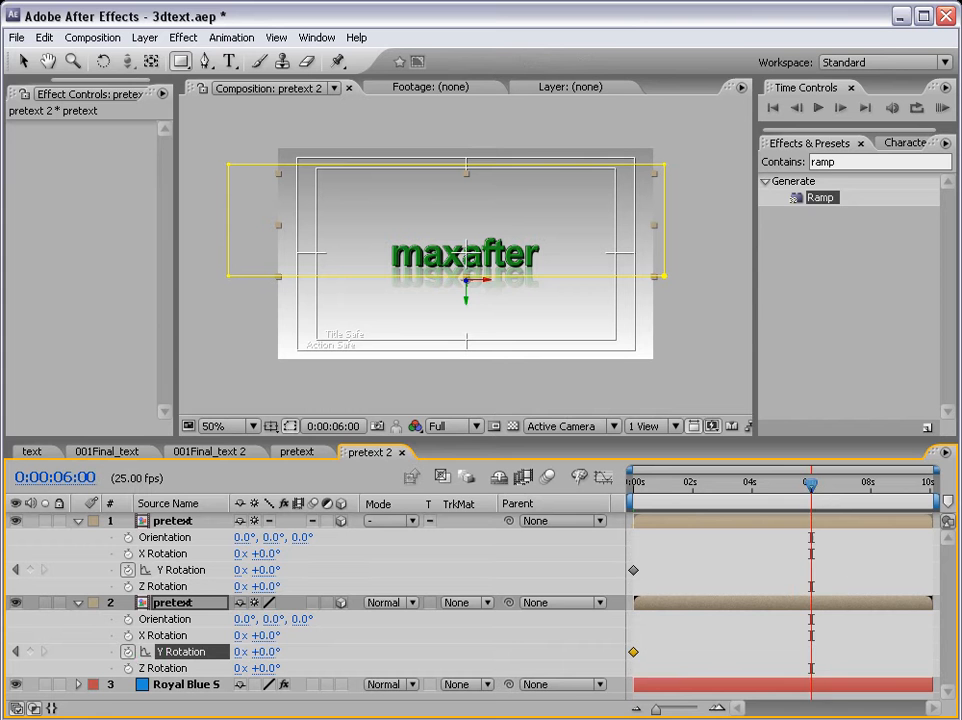
pyautogui.moveTo(938, 500); pyautogui.dragTo(811, 500)
pyautogui.rightClick(800, 500)
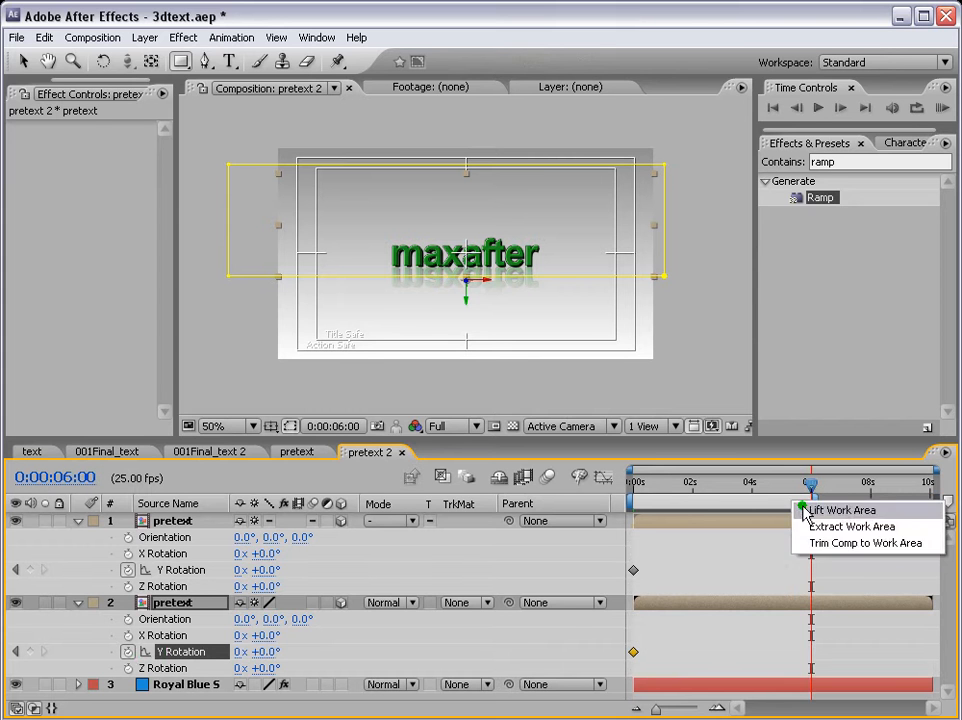
pyautogui.click(831, 543)
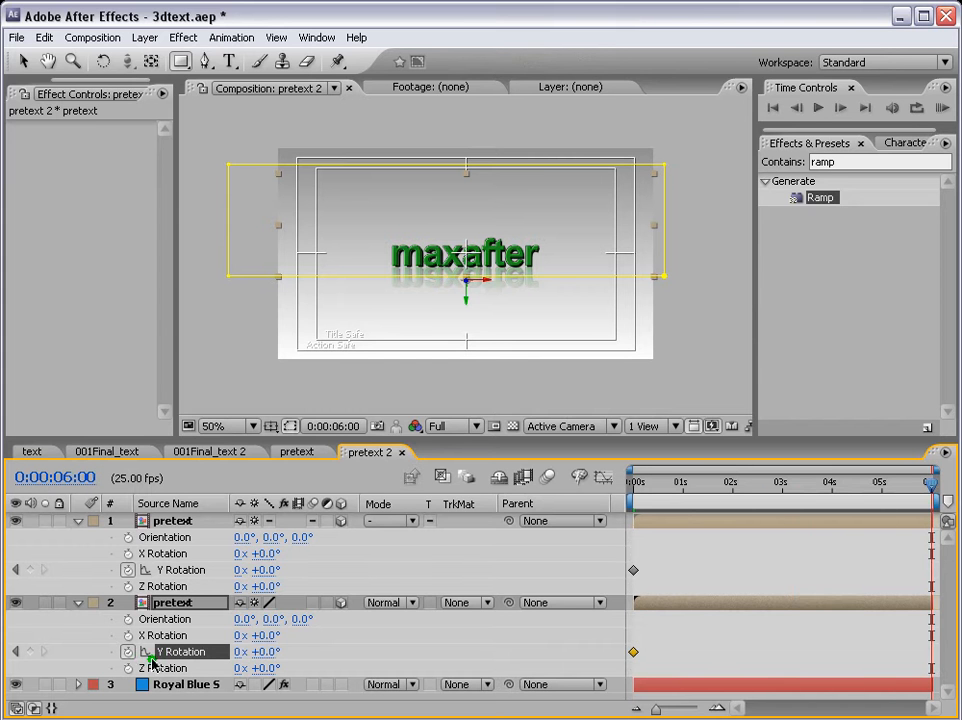
# Step: Set the Y Rotation of both pretext layers to 1 full revolution at 6 seconds
pyautogui.click(241, 651)
pyautogui.write('1')
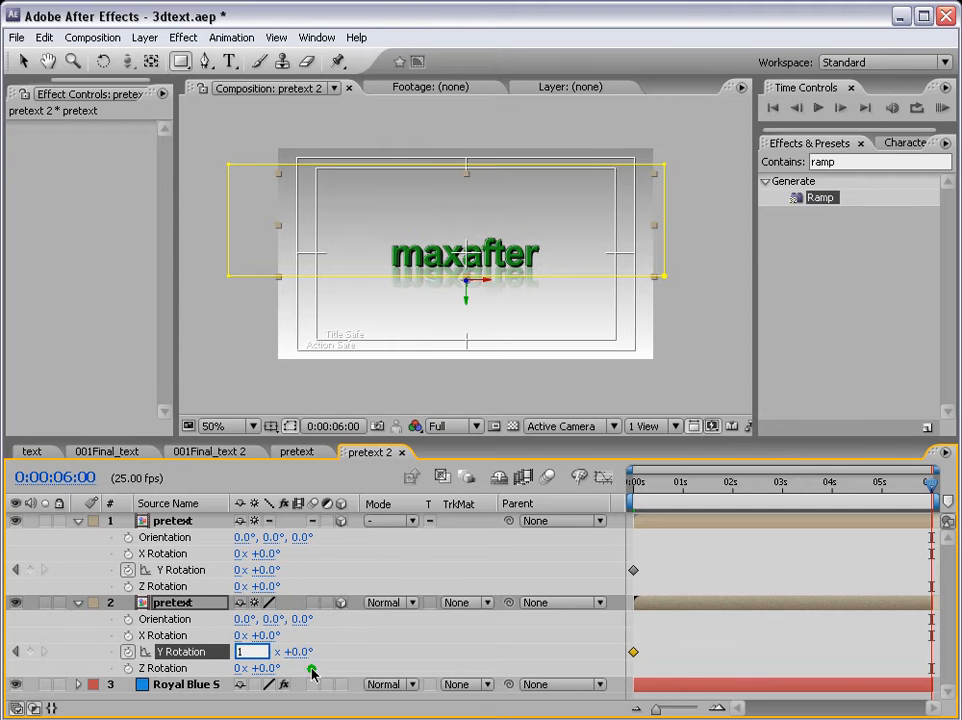
pyautogui.click(241, 569)
pyautogui.write('1')
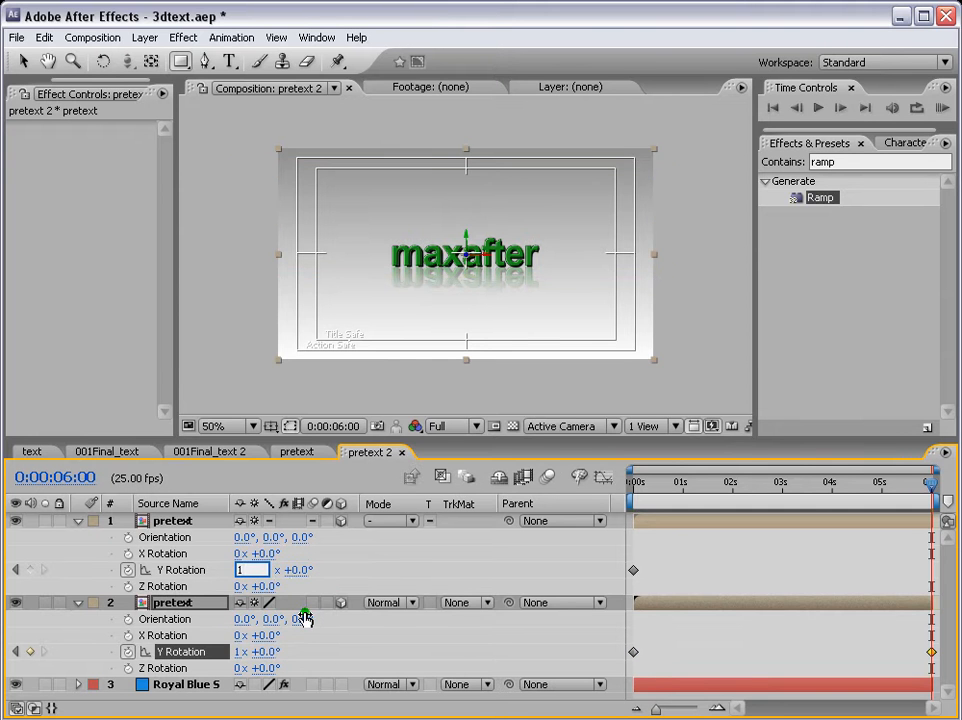
pyautogui.press('Return')
# Step: Preview the rotating text with its reflection, then scrub through the timeline to 0:00:04:06 for a closer look
pyautogui.press('KP_0')
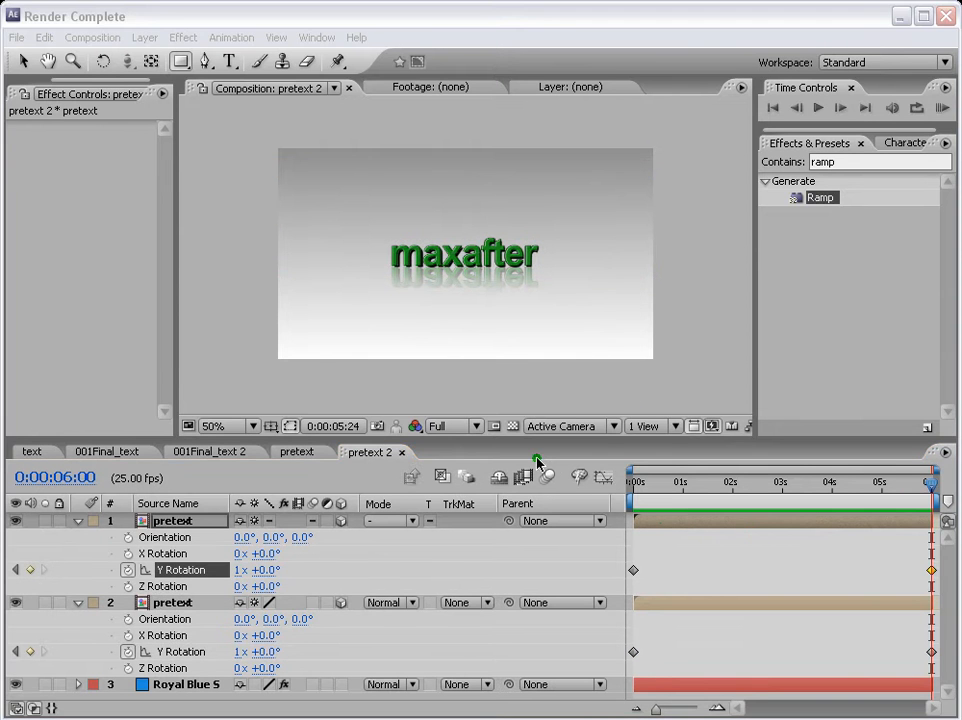
pyautogui.click(417, 541)
pyautogui.press('space')
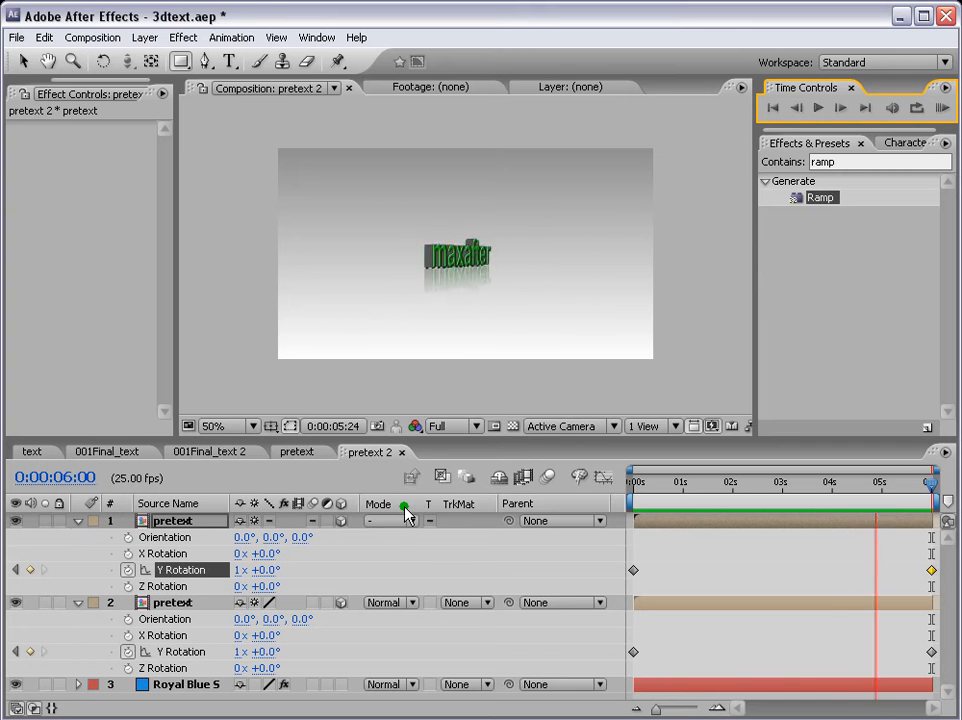
pyautogui.press('space')
pyautogui.scroll(2, 435, 260)
pyautogui.moveTo(683, 482); pyautogui.dragTo(845, 487)
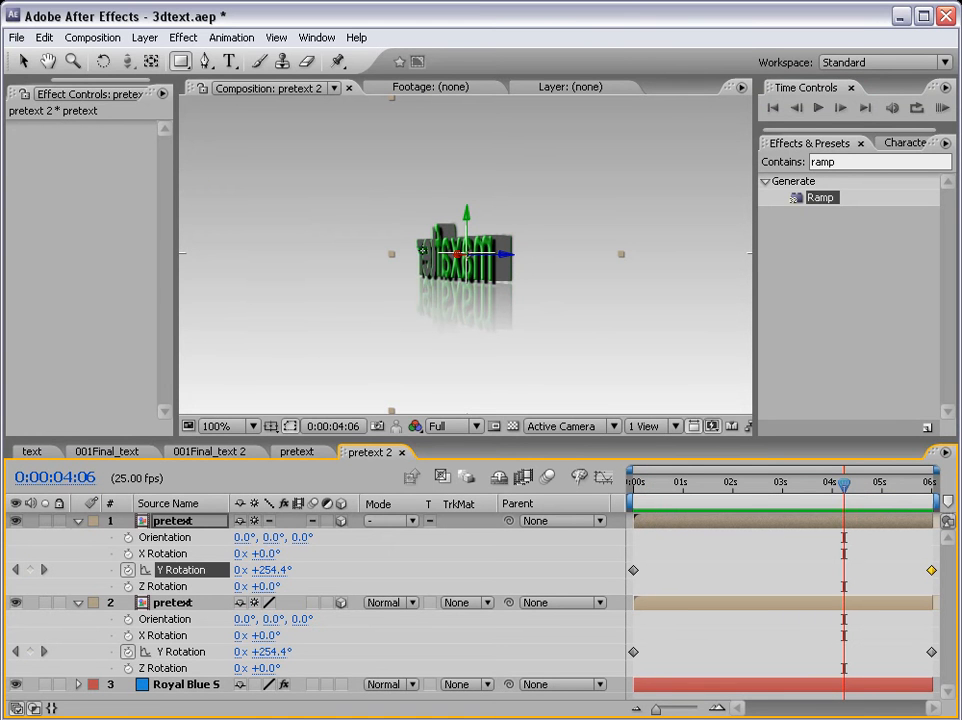